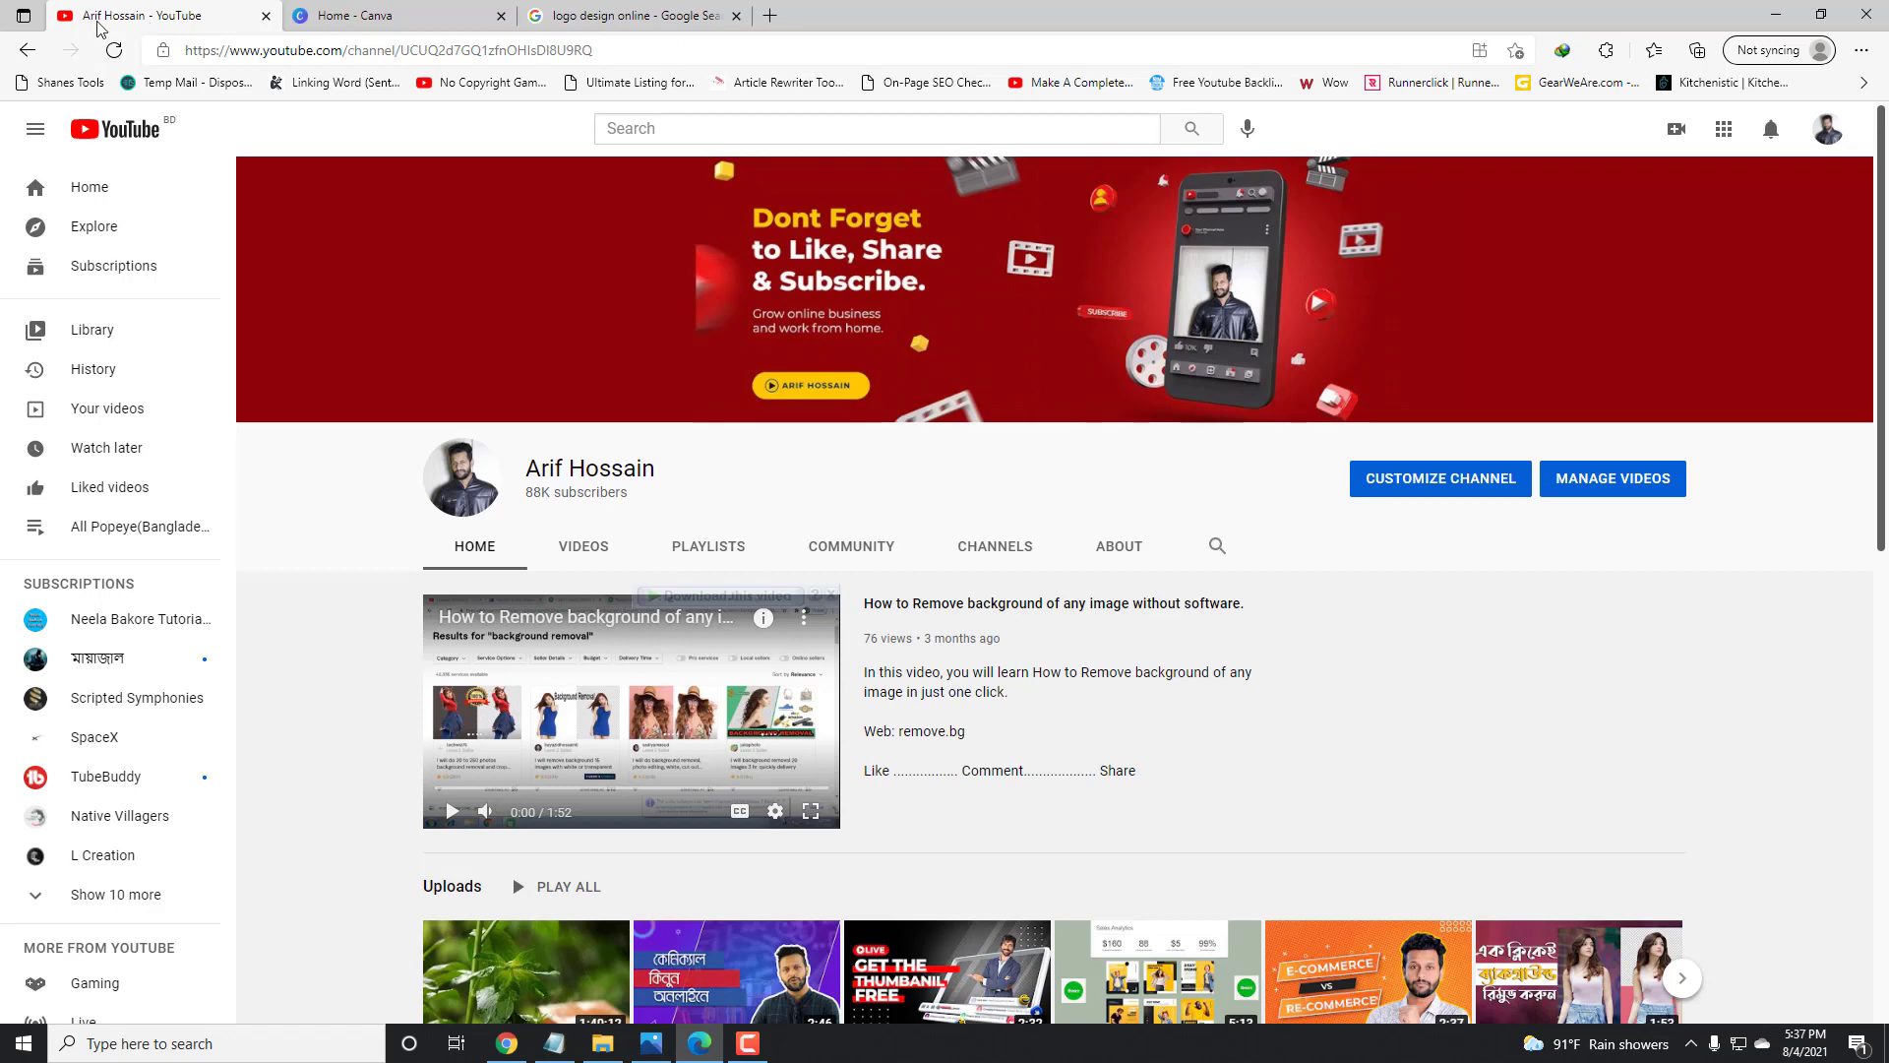
Switch to Canva and create a new blank Logo design.
left_click(325, 14)
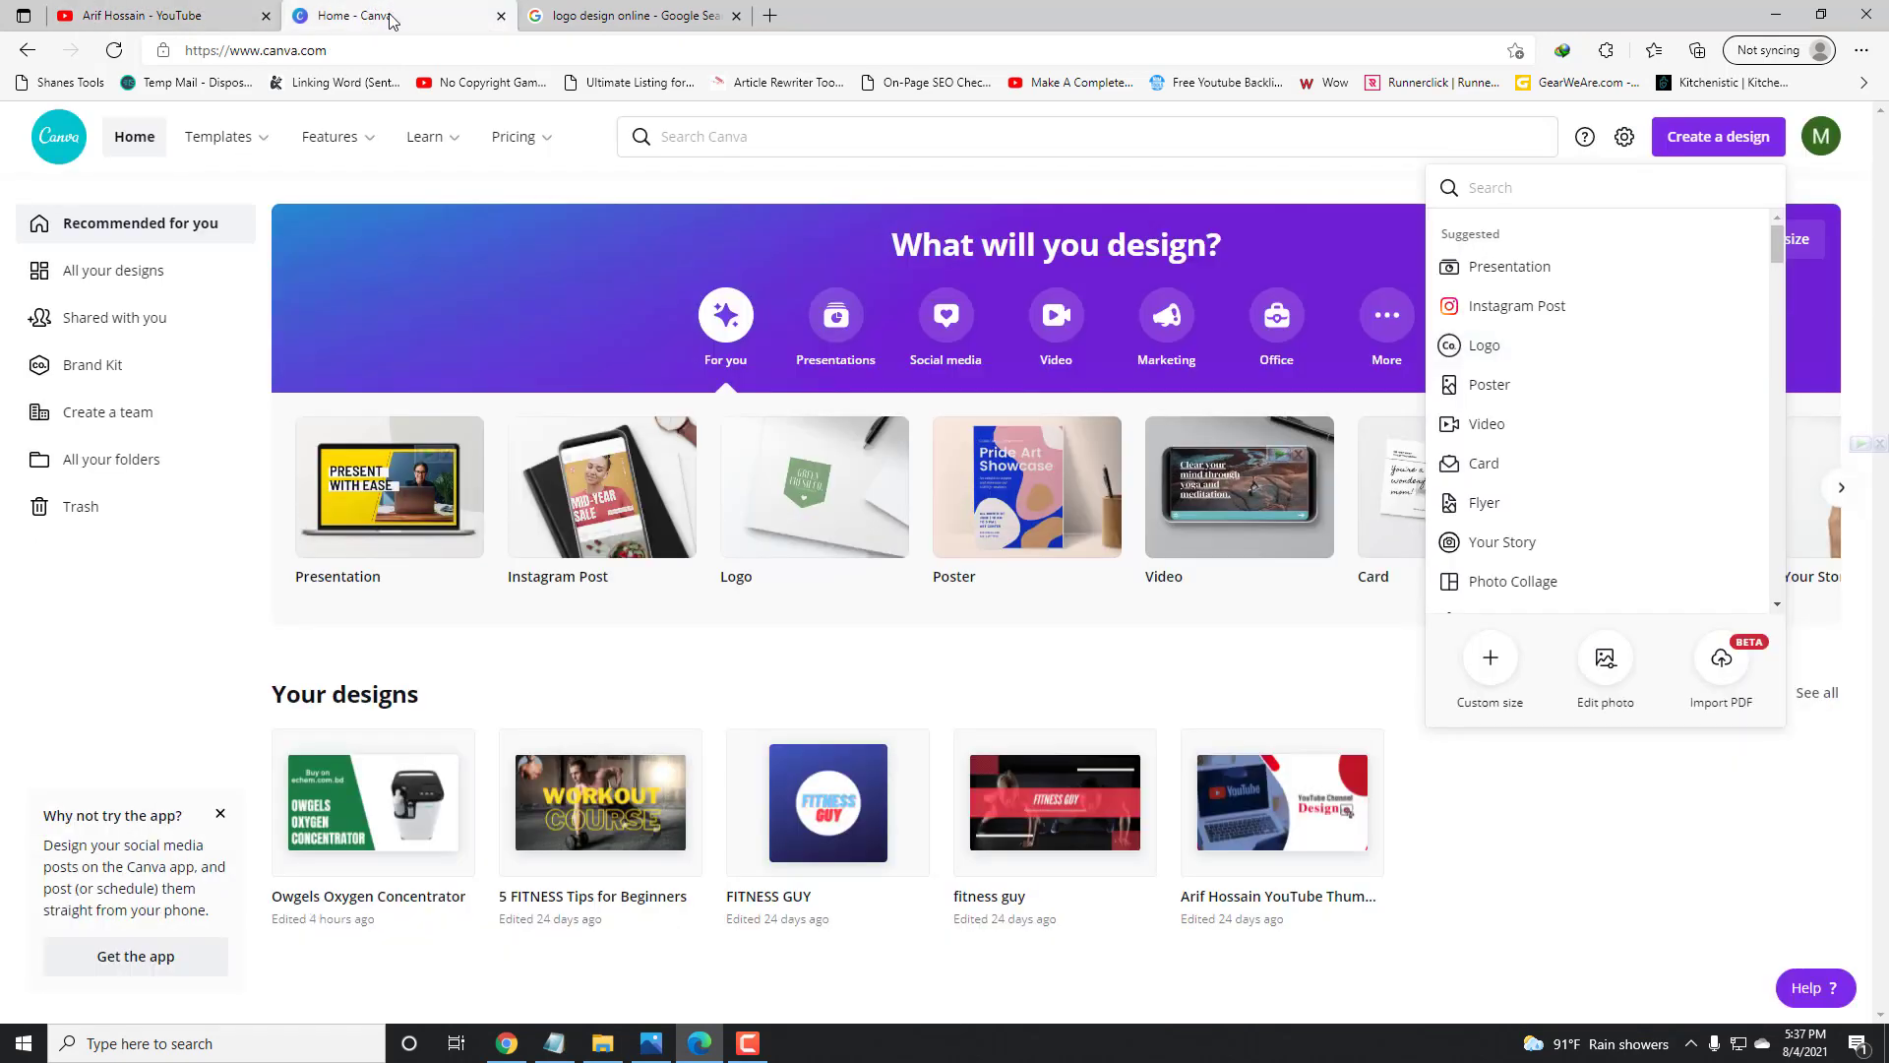
left_click(1137, 181)
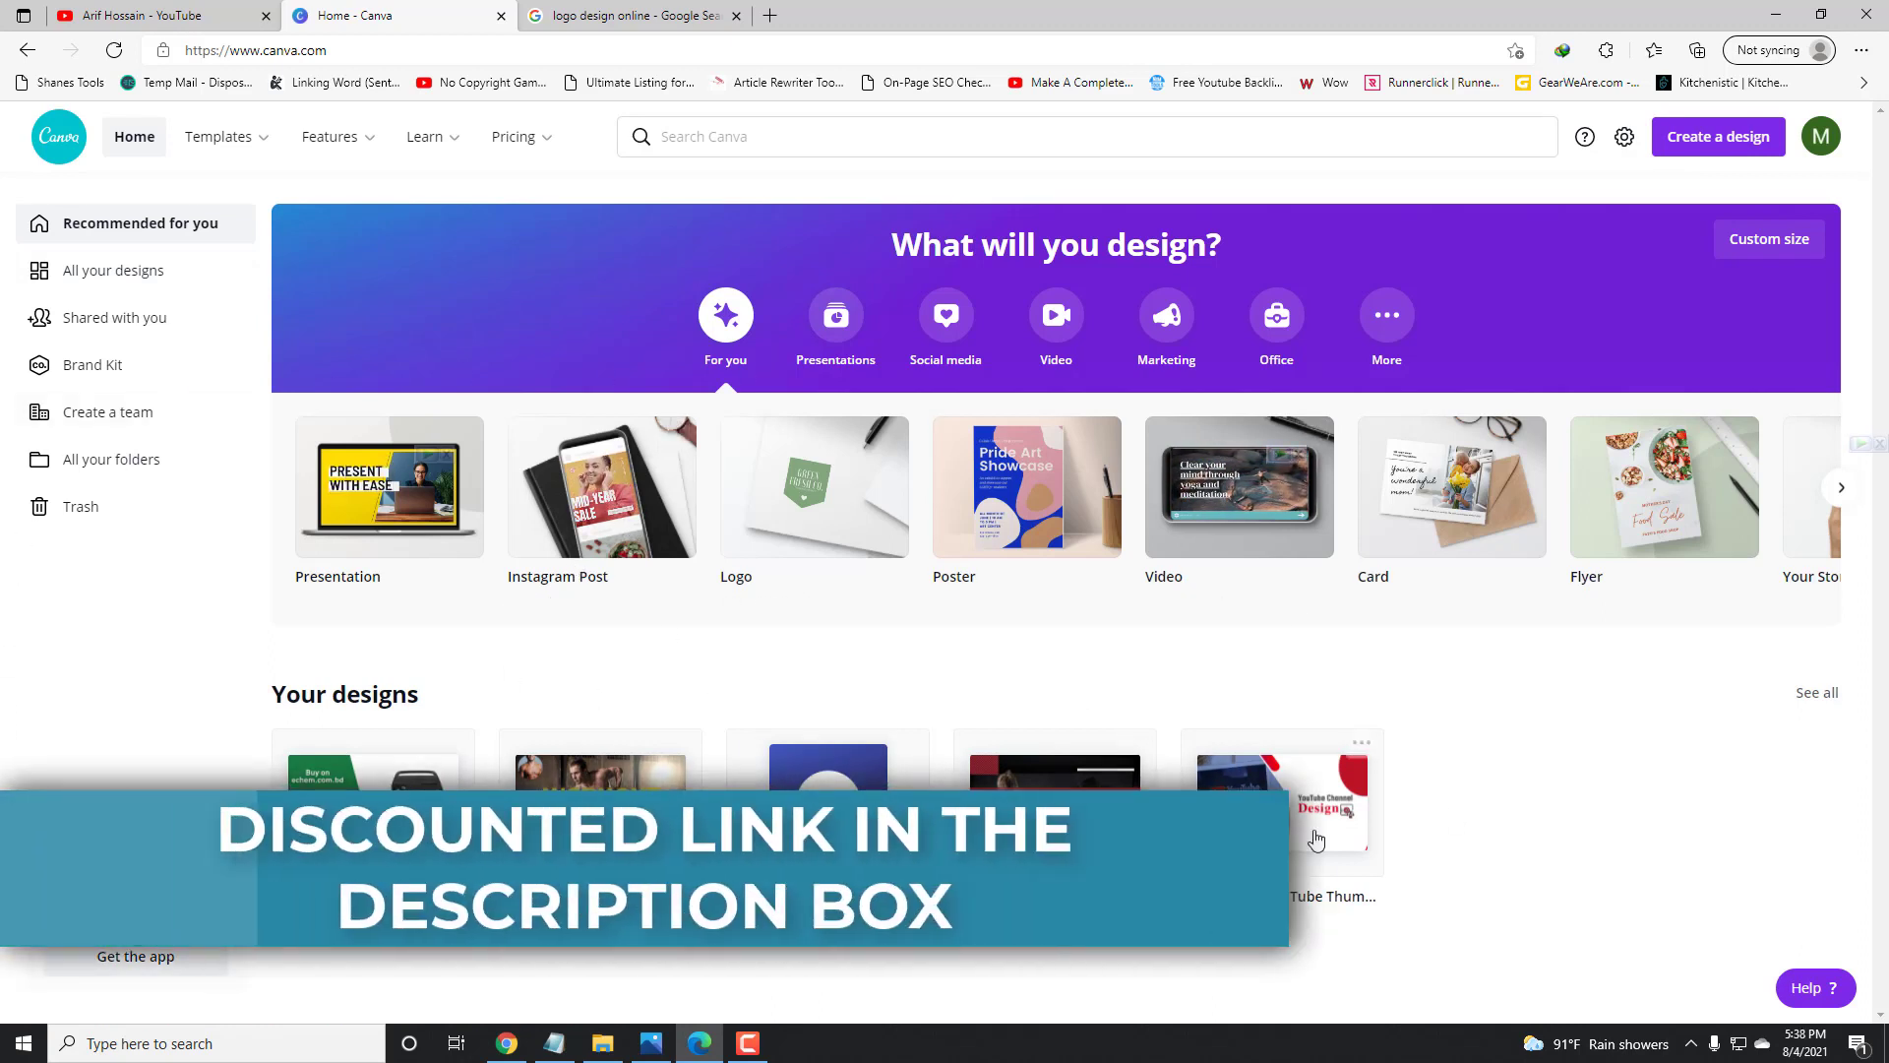
left_click(1712, 137)
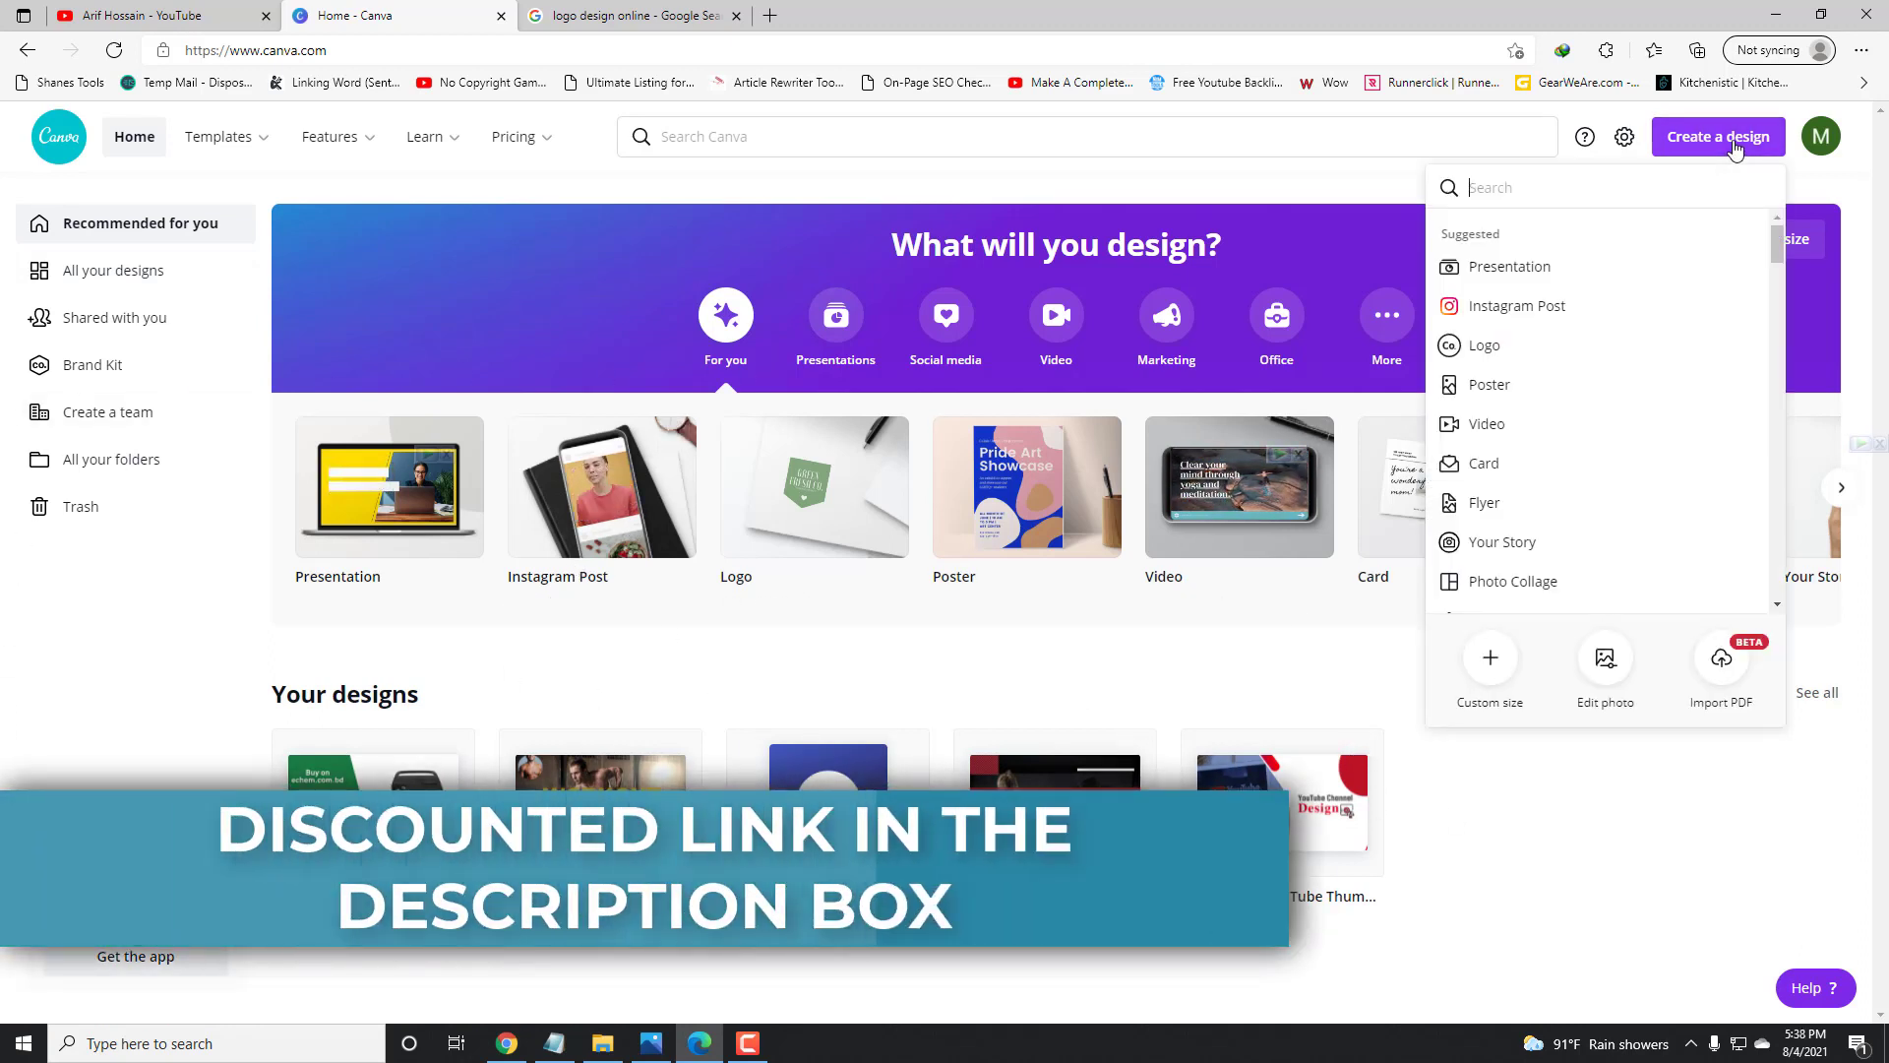
left_click(1604, 358)
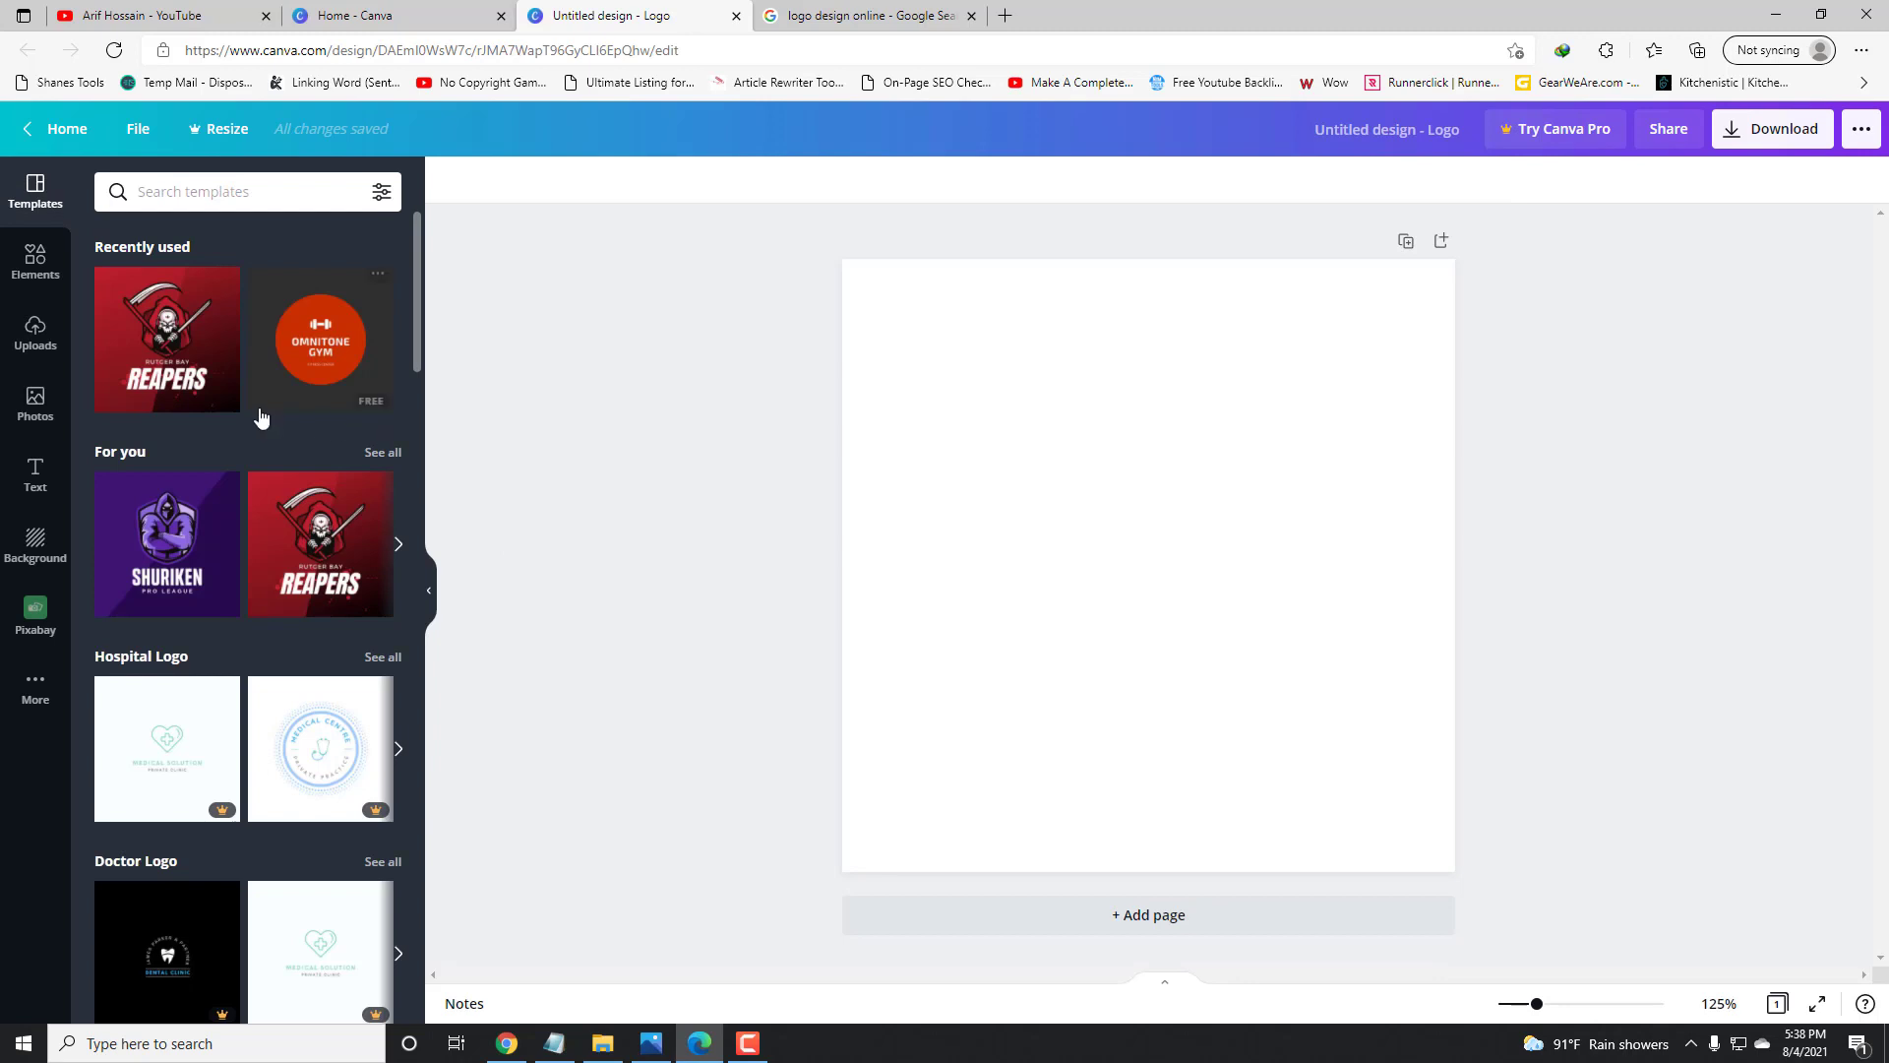
Browse the logo templates and apply the recently used red-circle Omnitone Gym template to the blank page.
scroll(275, 629, "down", 5)
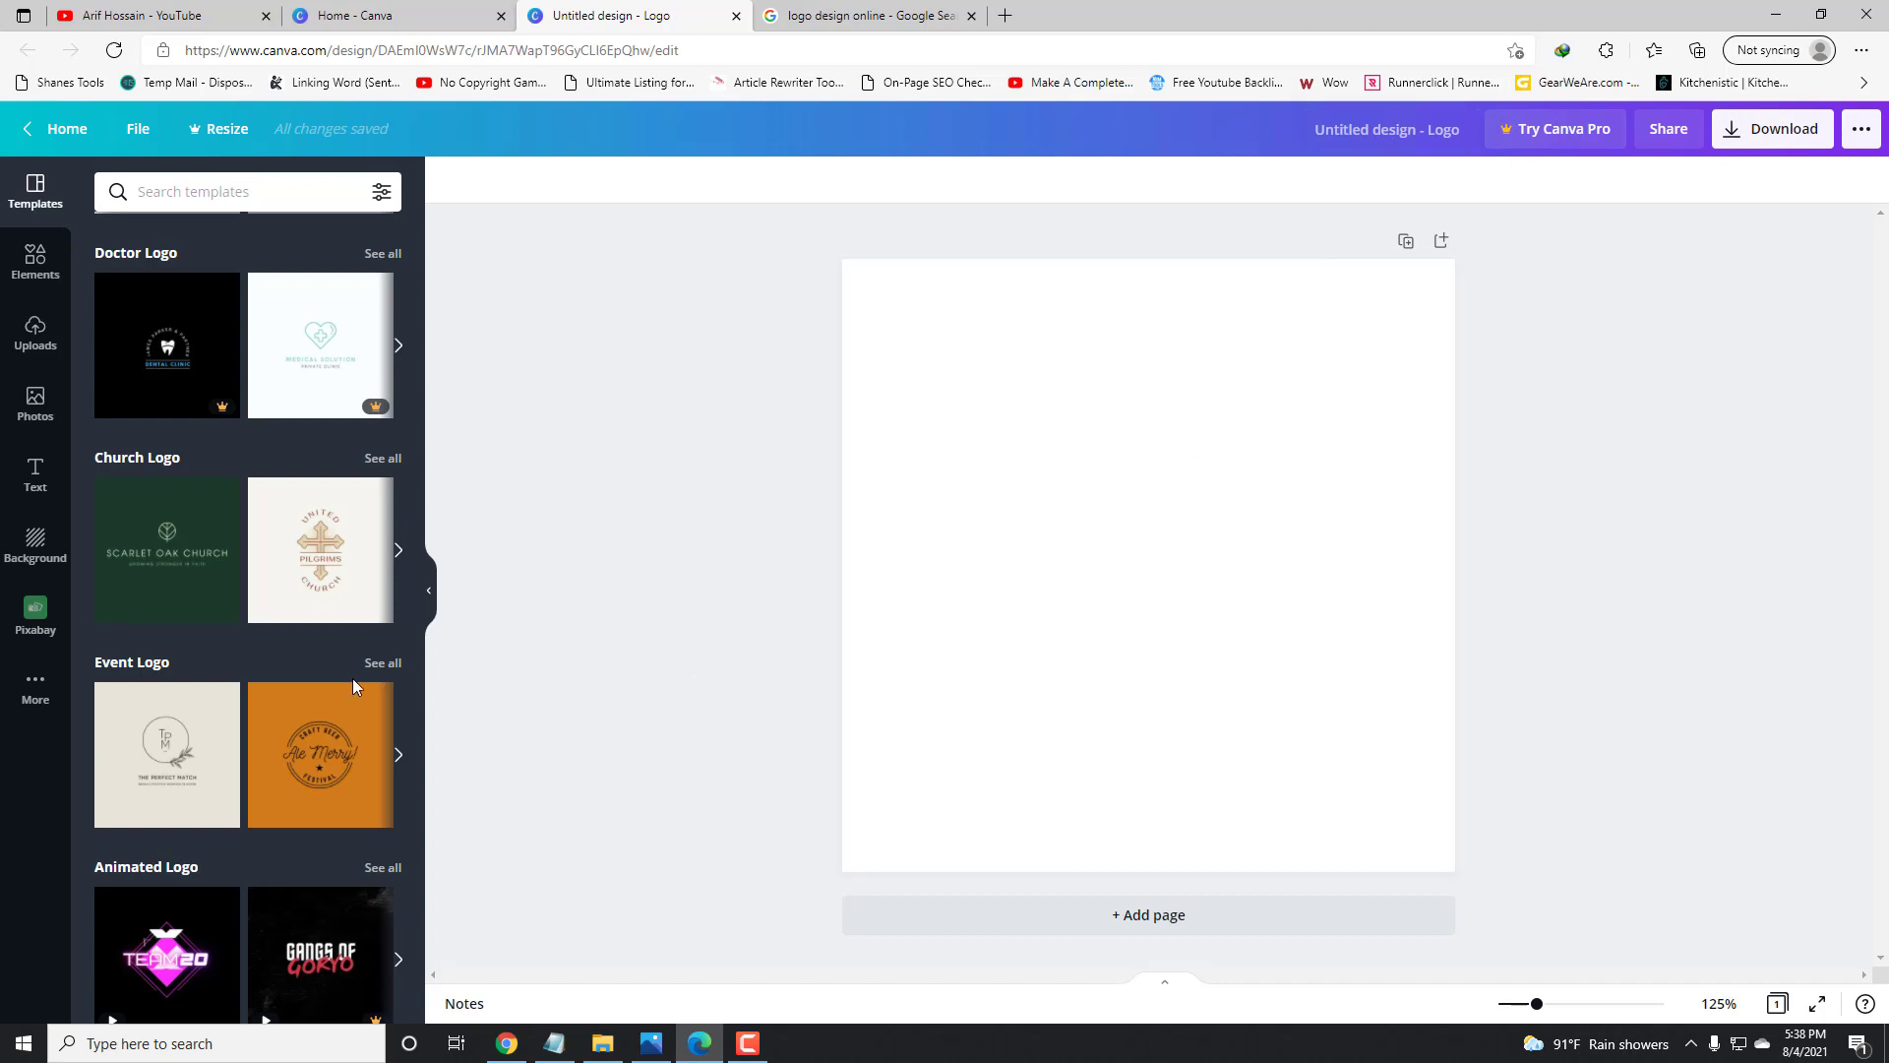
scroll(352, 677, "down", 5)
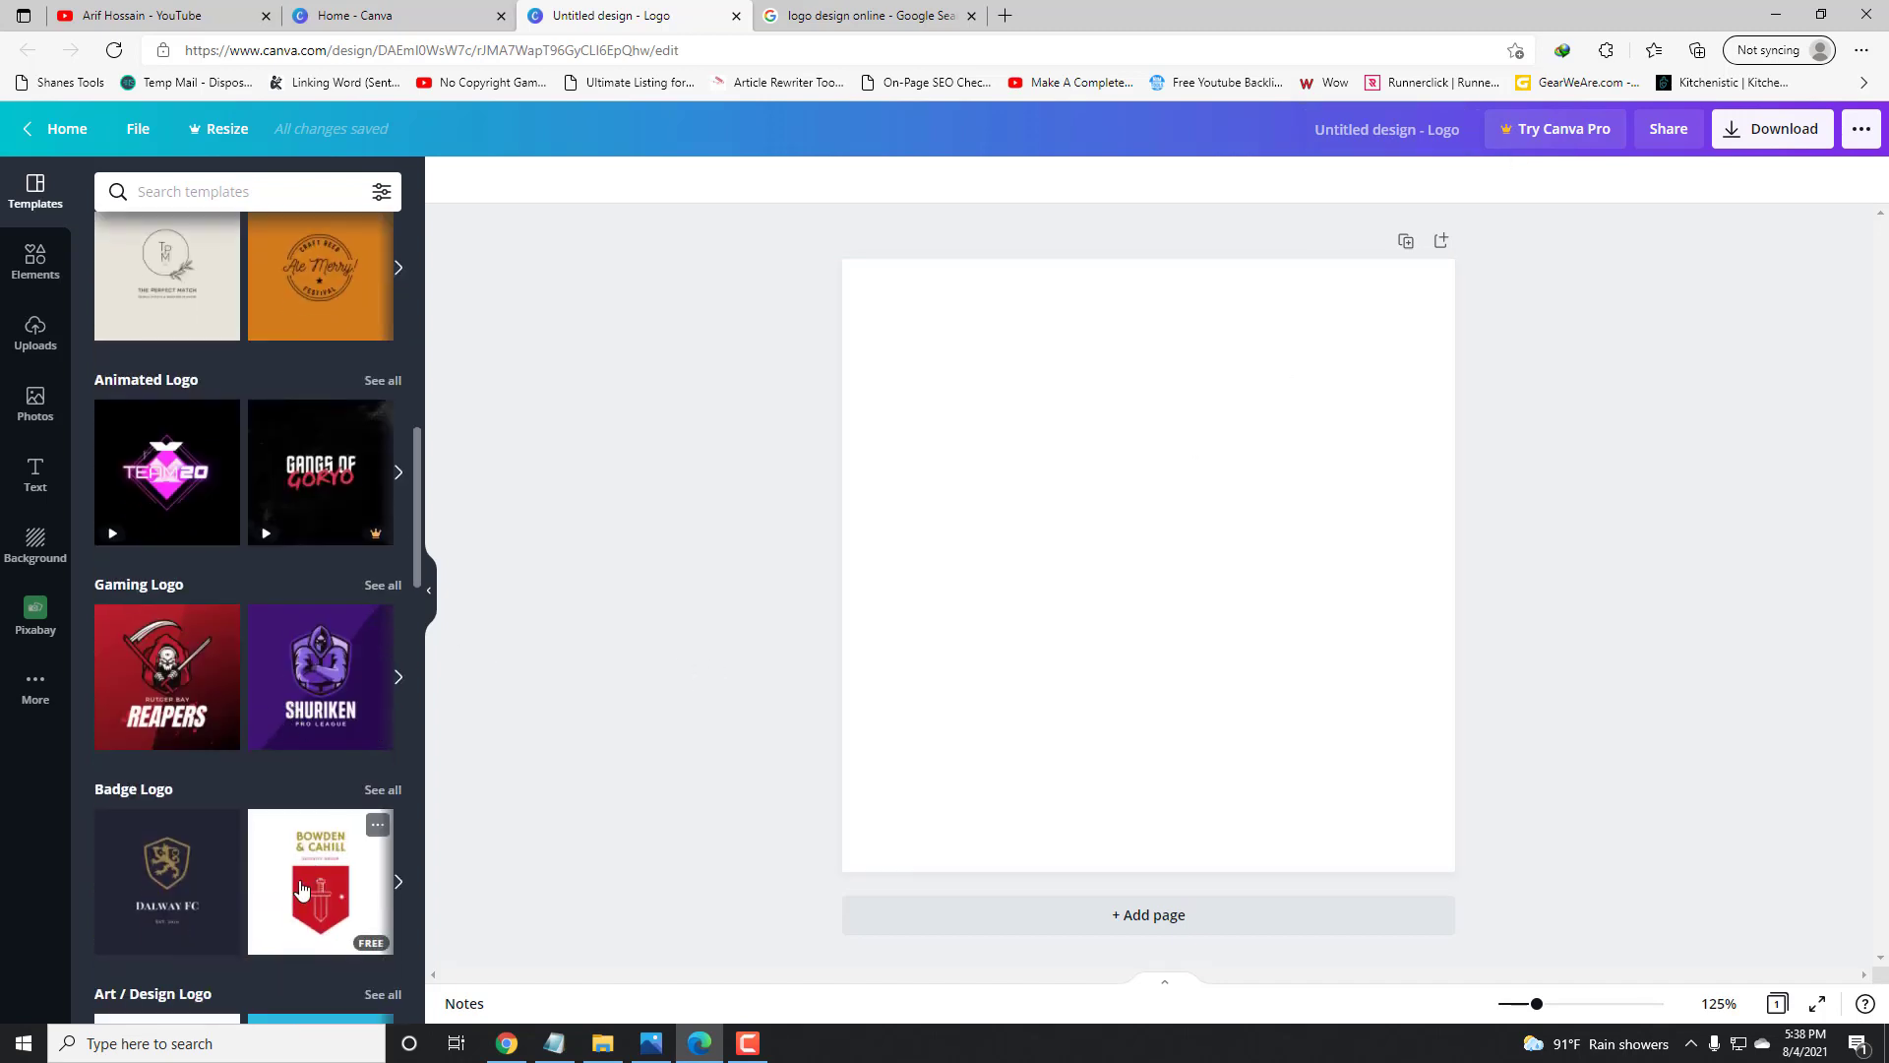
scroll(280, 876, "up", 10)
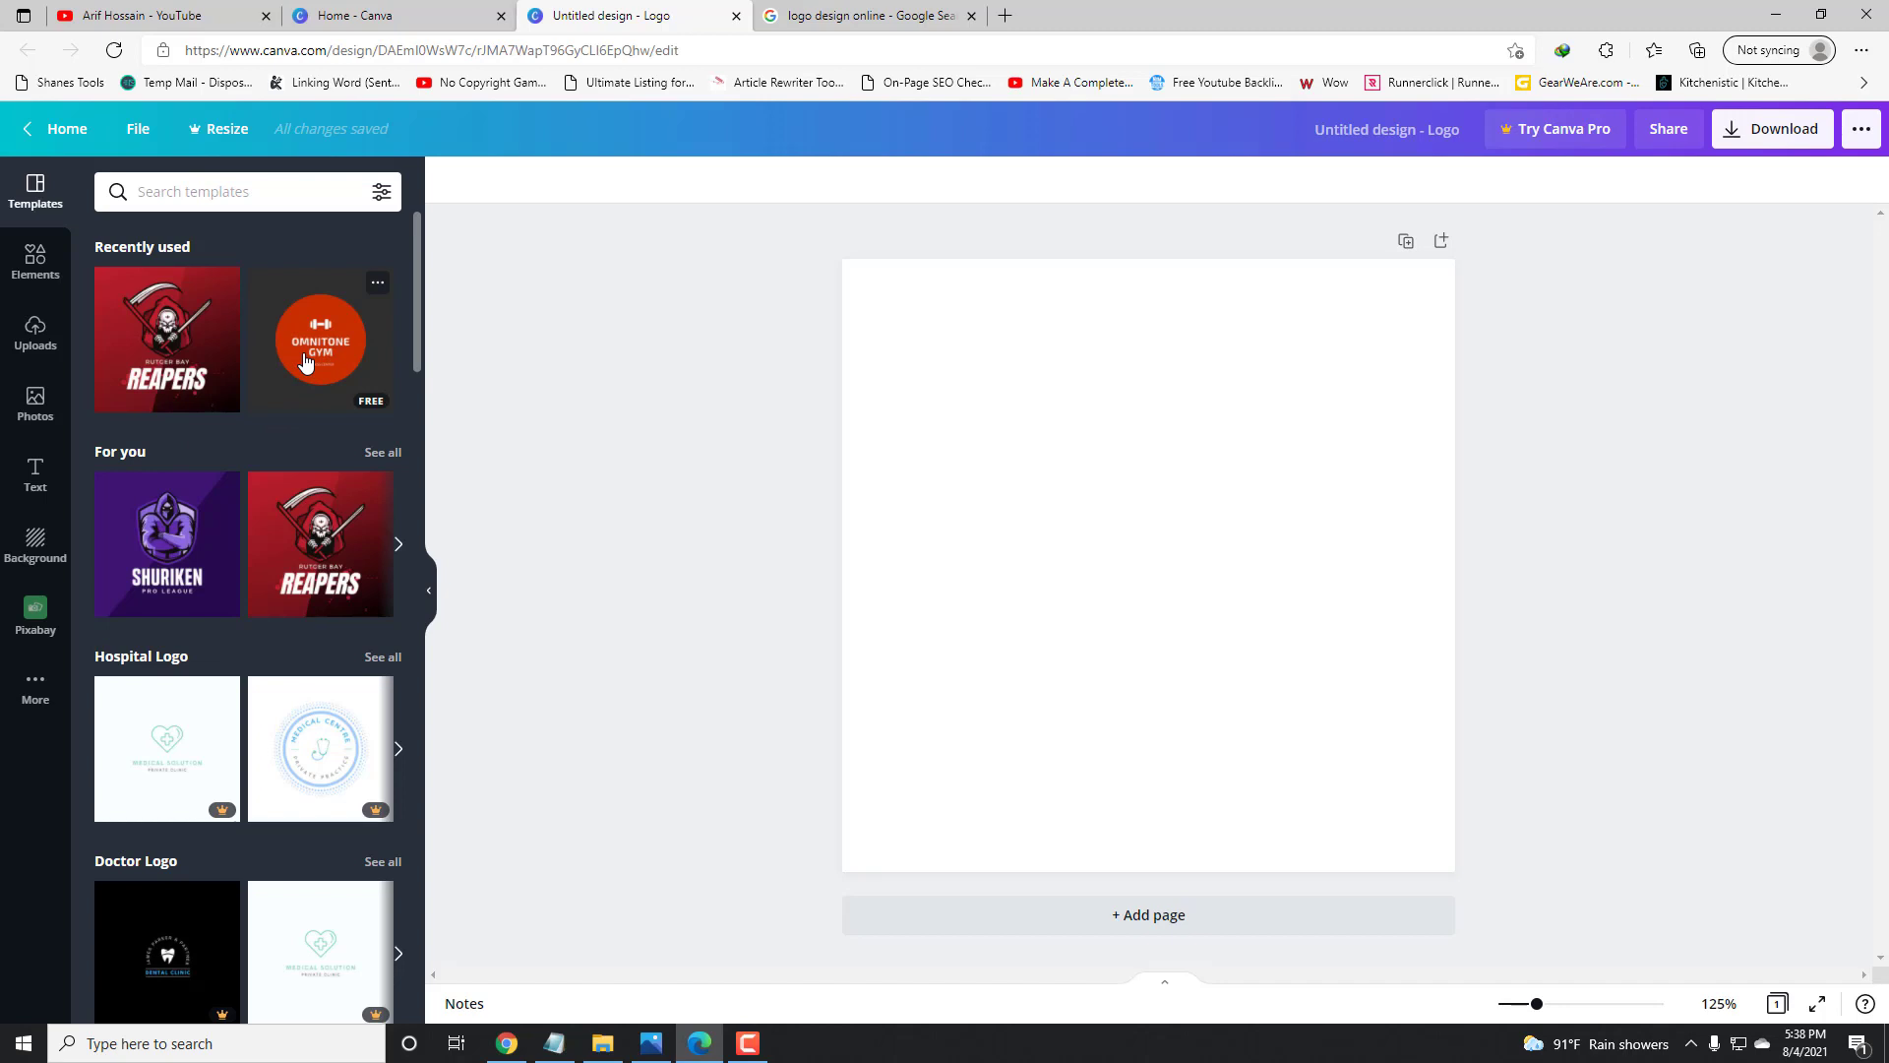
left_click(306, 362)
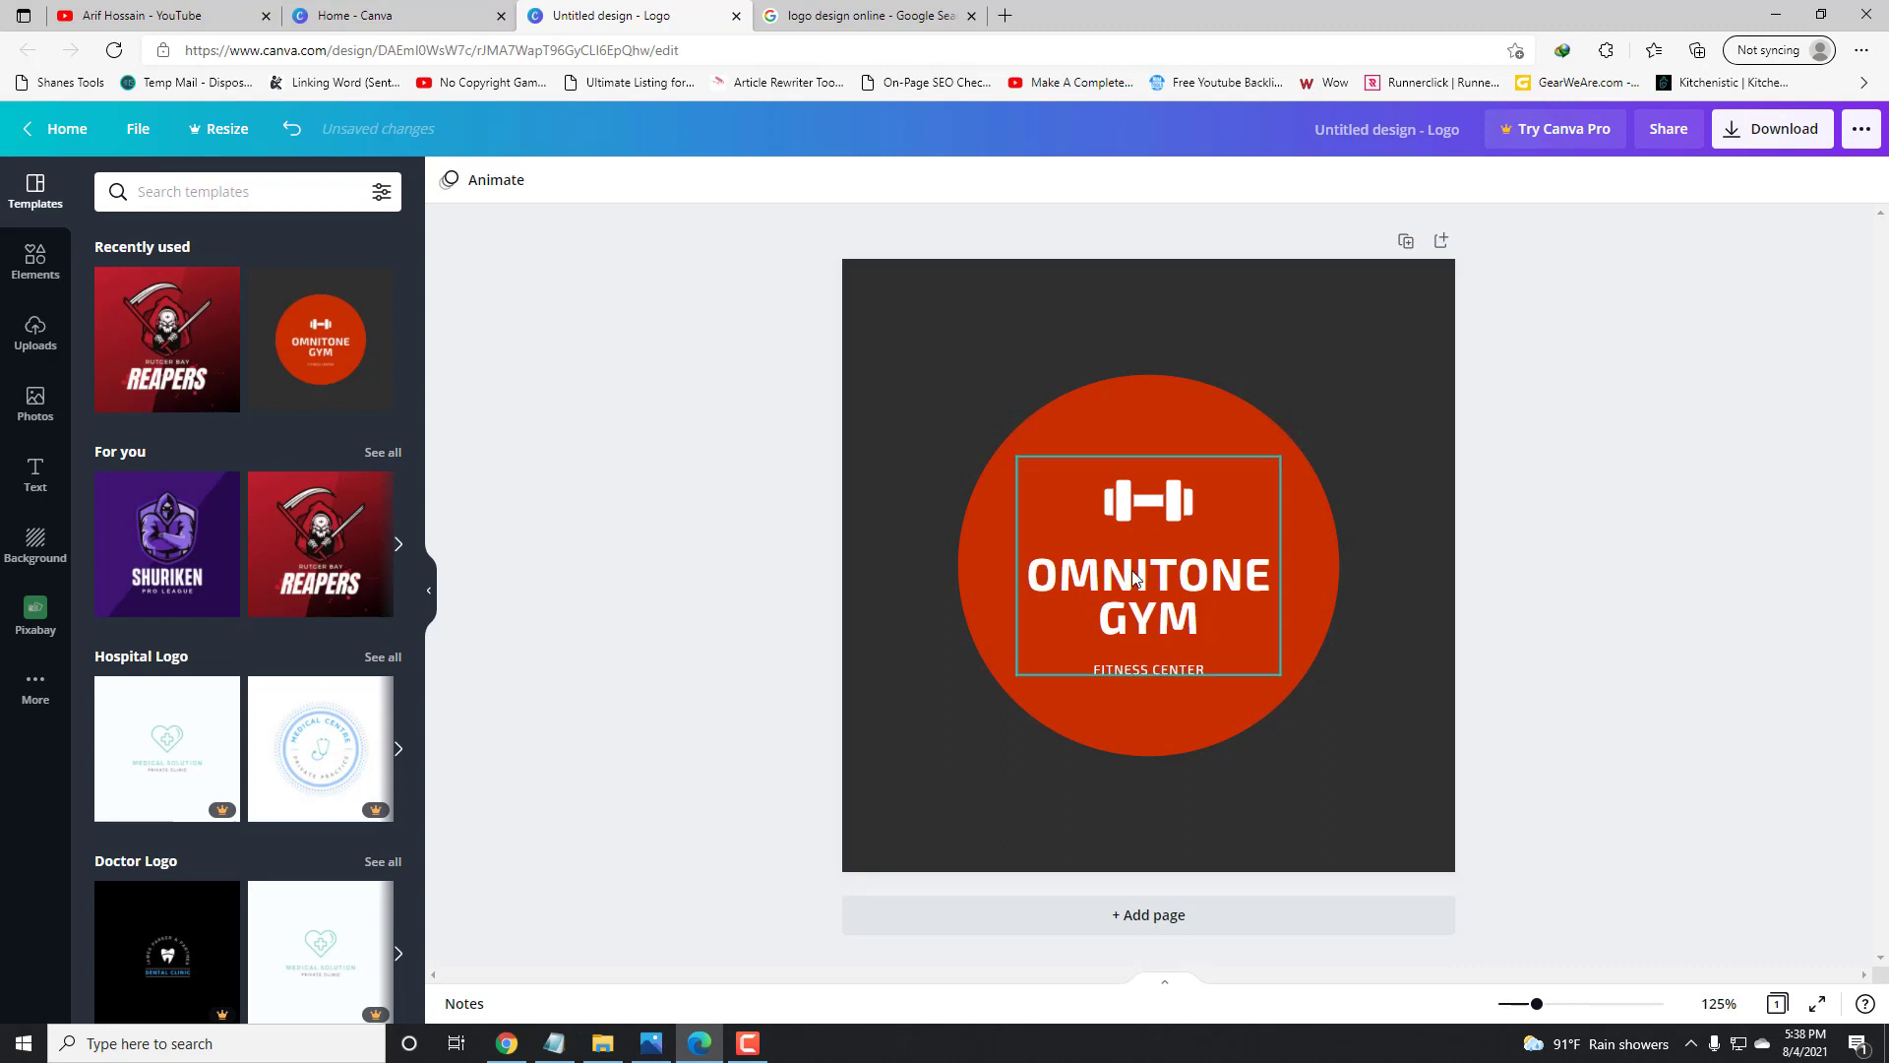
Ungroup the dumbbell icon, gym name and tagline so each can be edited individually.
left_click(1153, 508)
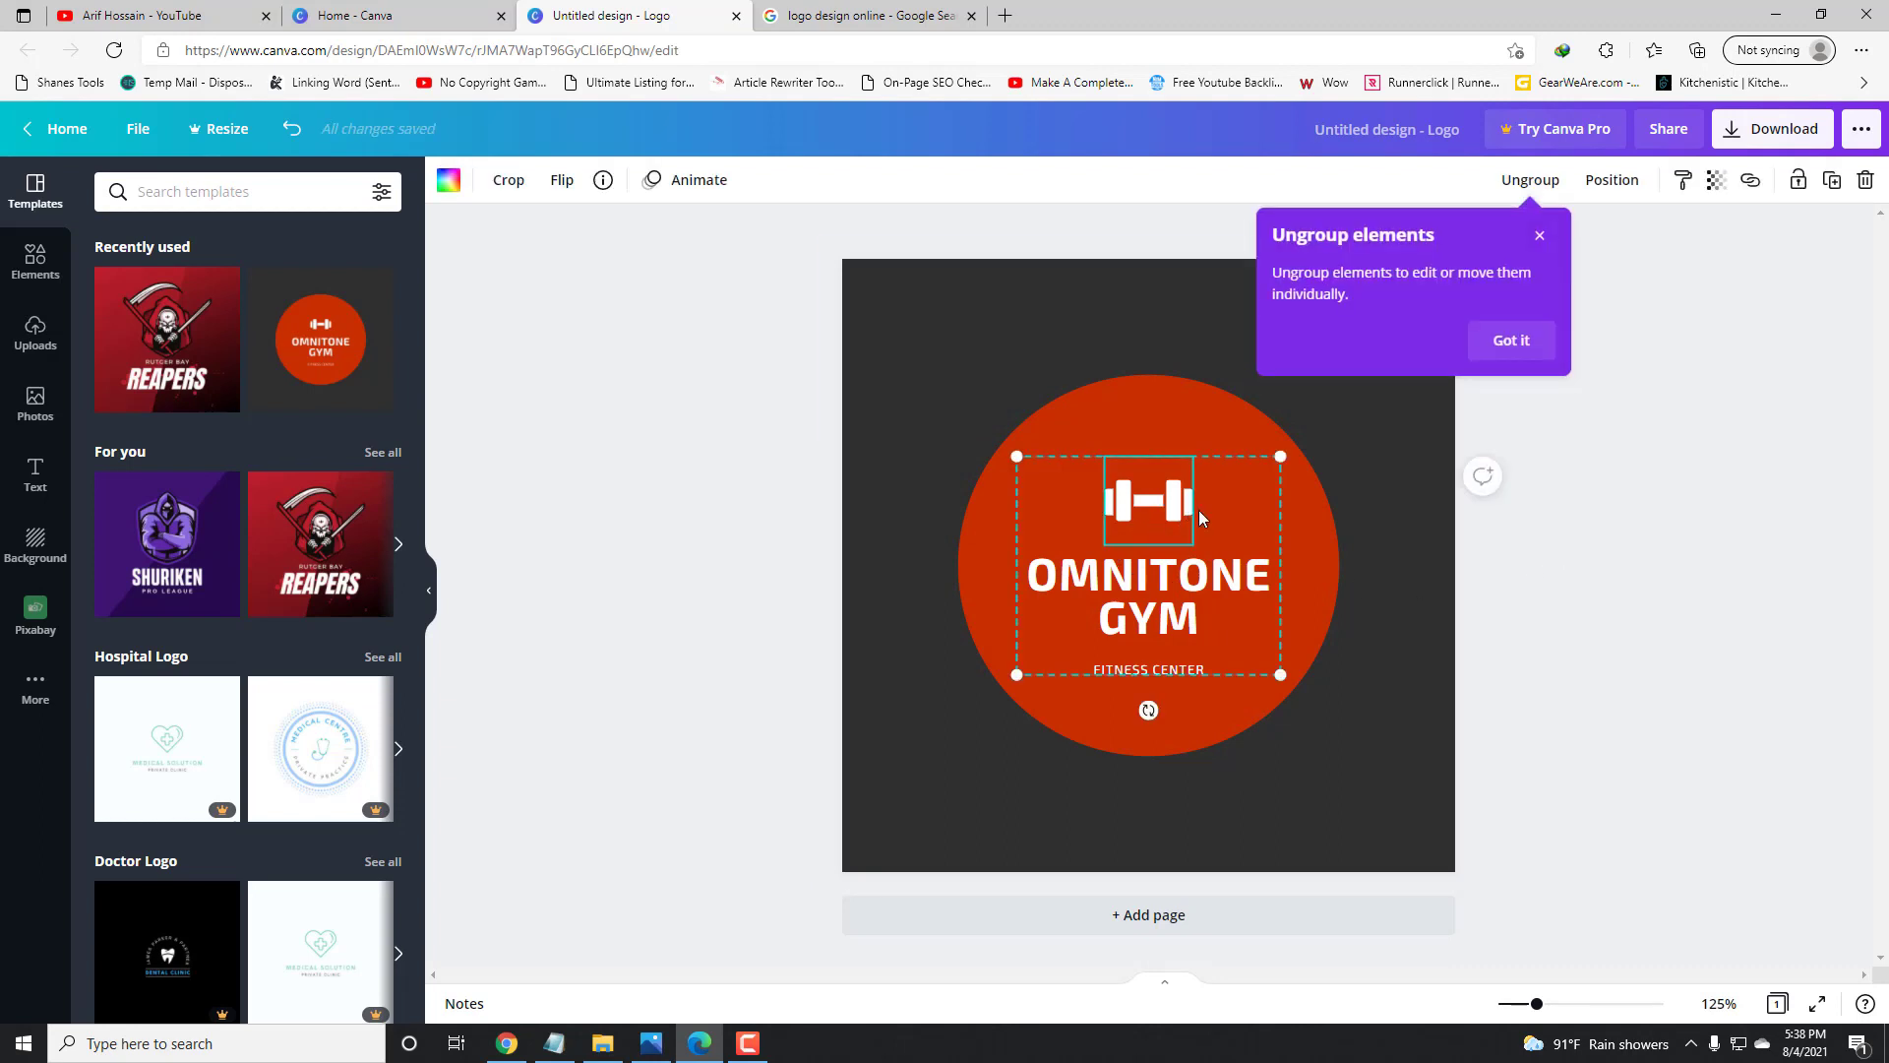
left_click(1512, 340)
right_click(1131, 571)
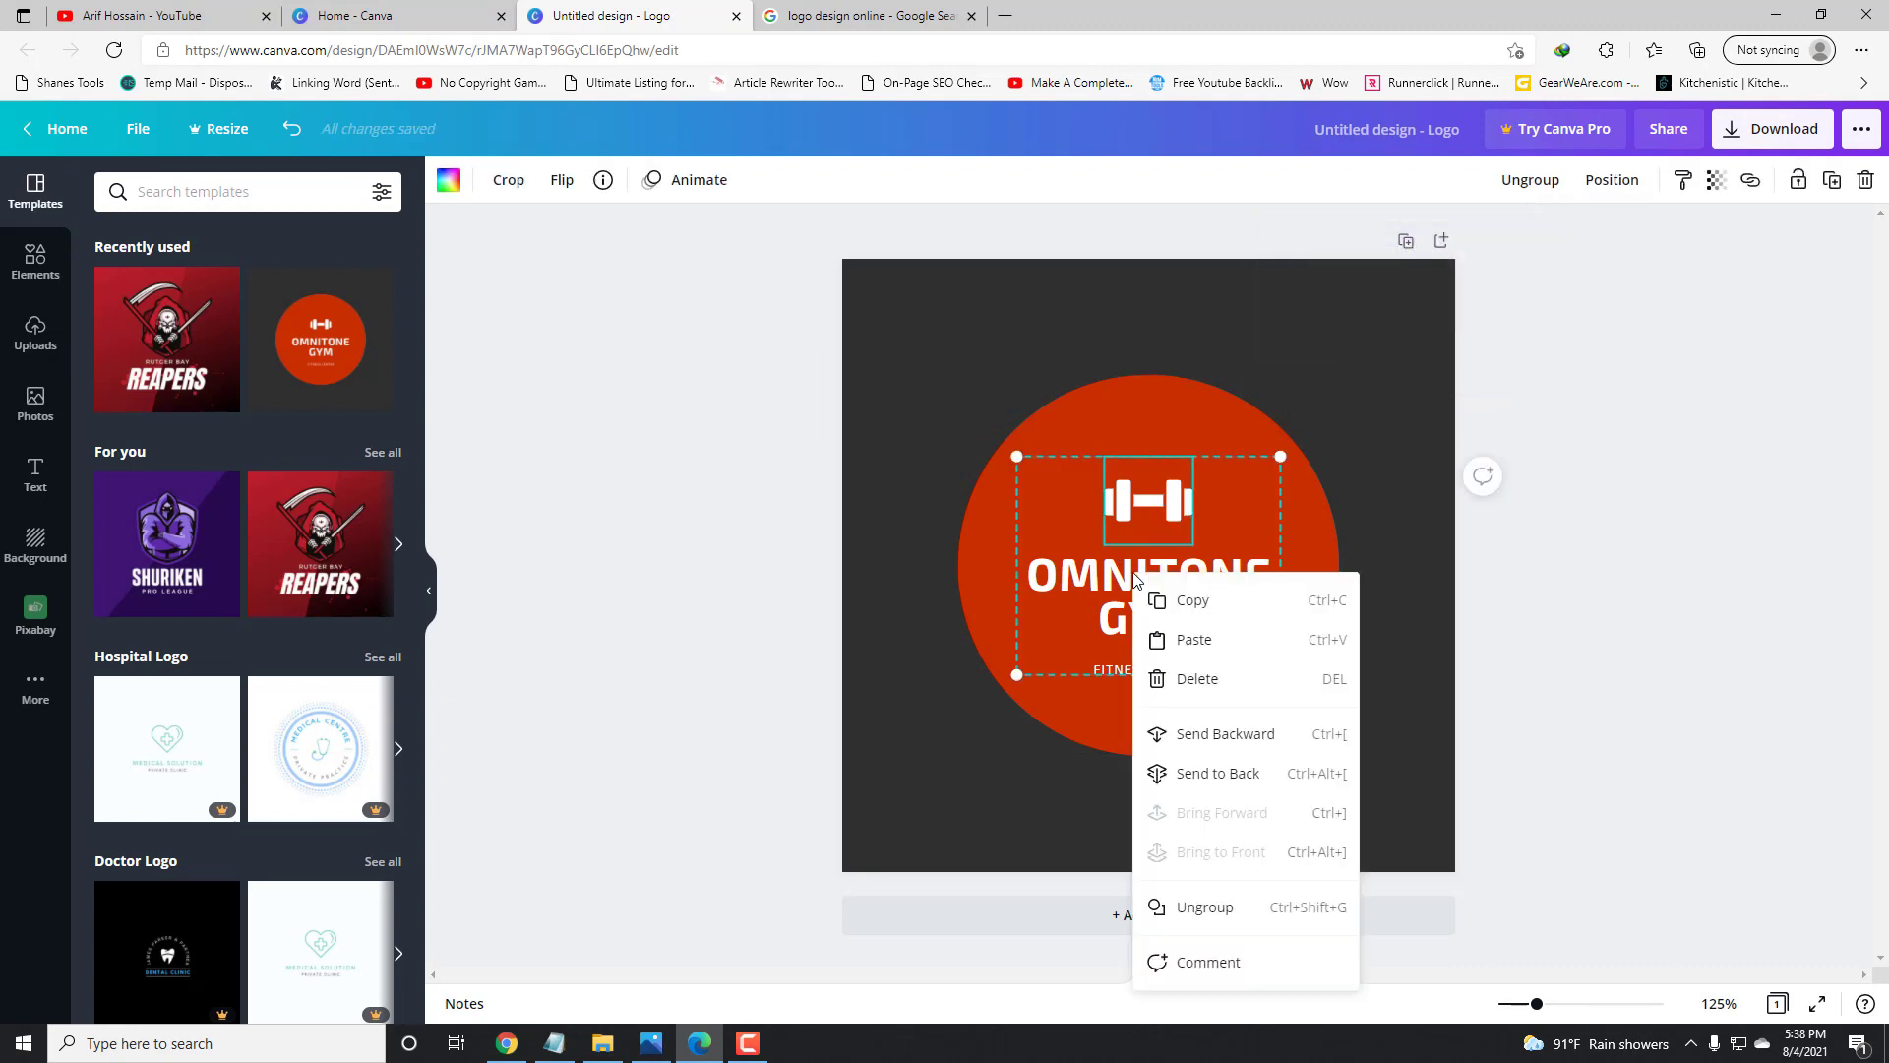
left_click(1208, 907)
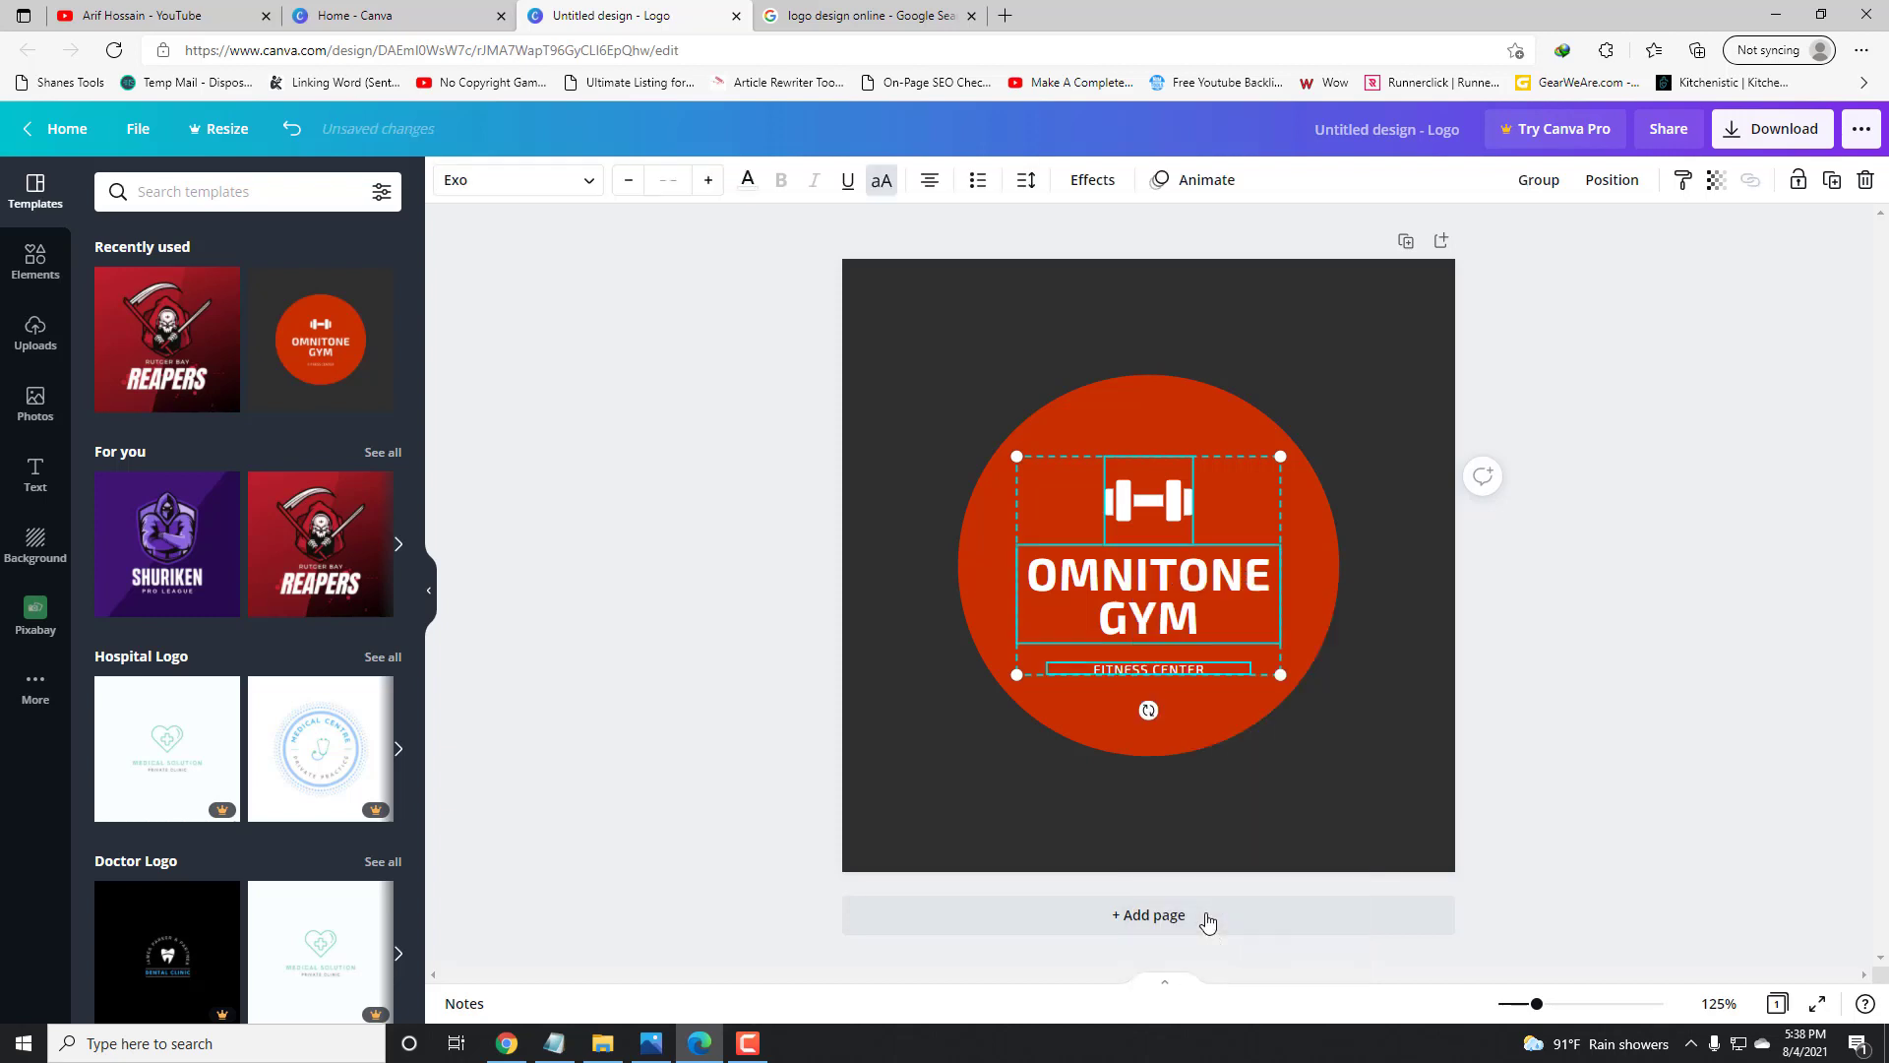
left_click(1558, 734)
Replace the OMNITONE GYM heading with GYMSHARK and nudge it slightly up within the circle.
left_click(1181, 590)
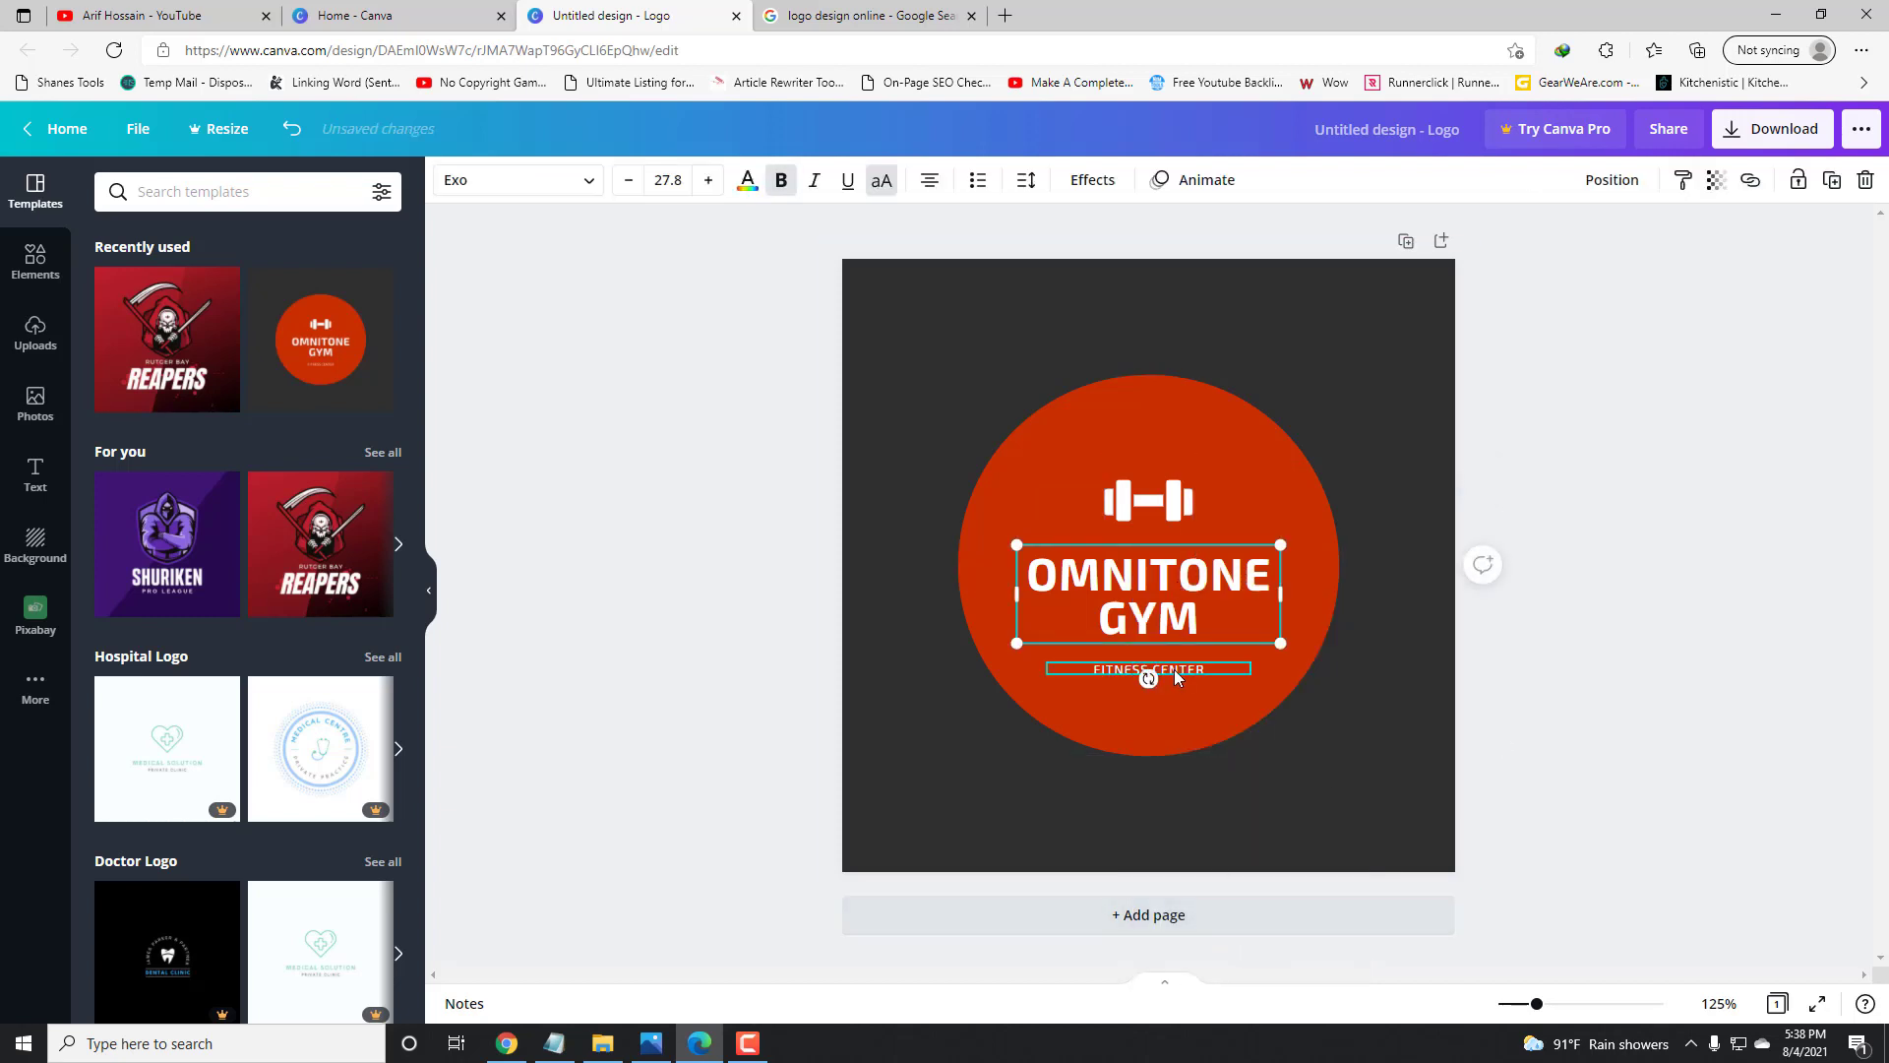
left_click(1387, 620)
double_click(1198, 593)
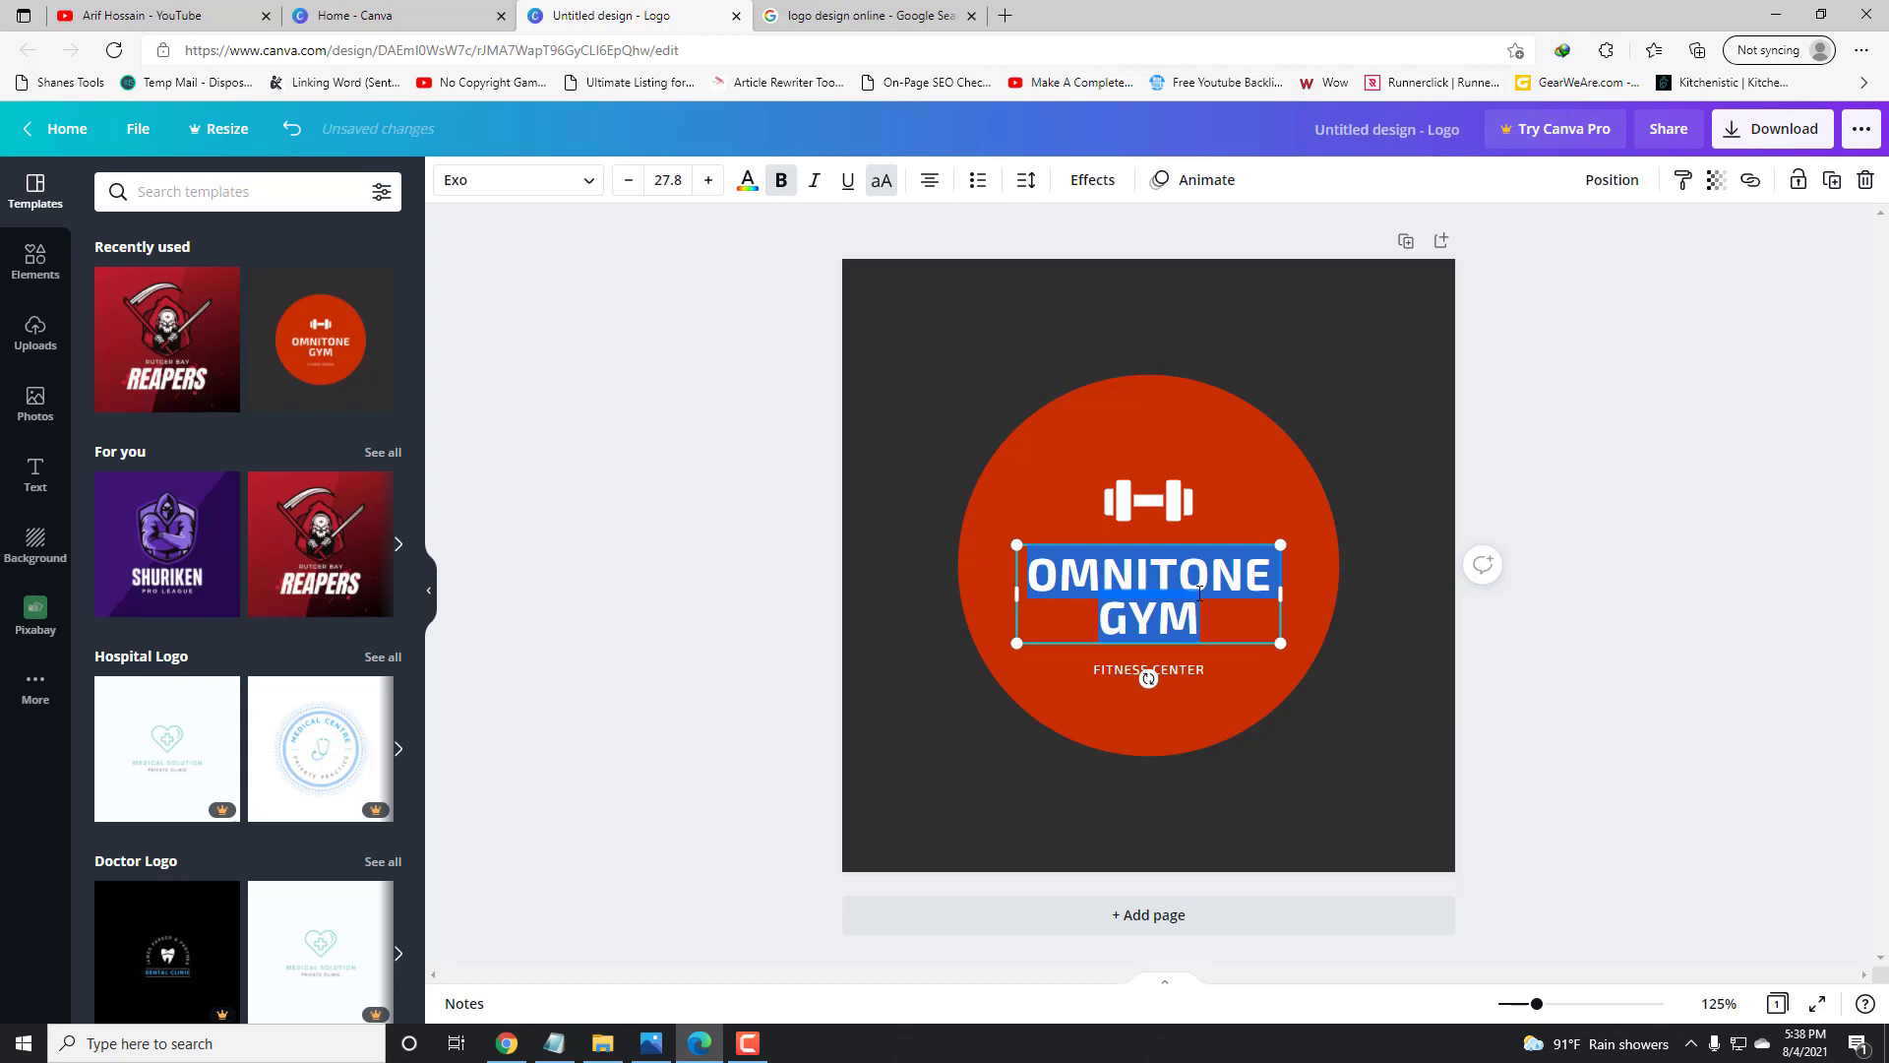
type("FY")
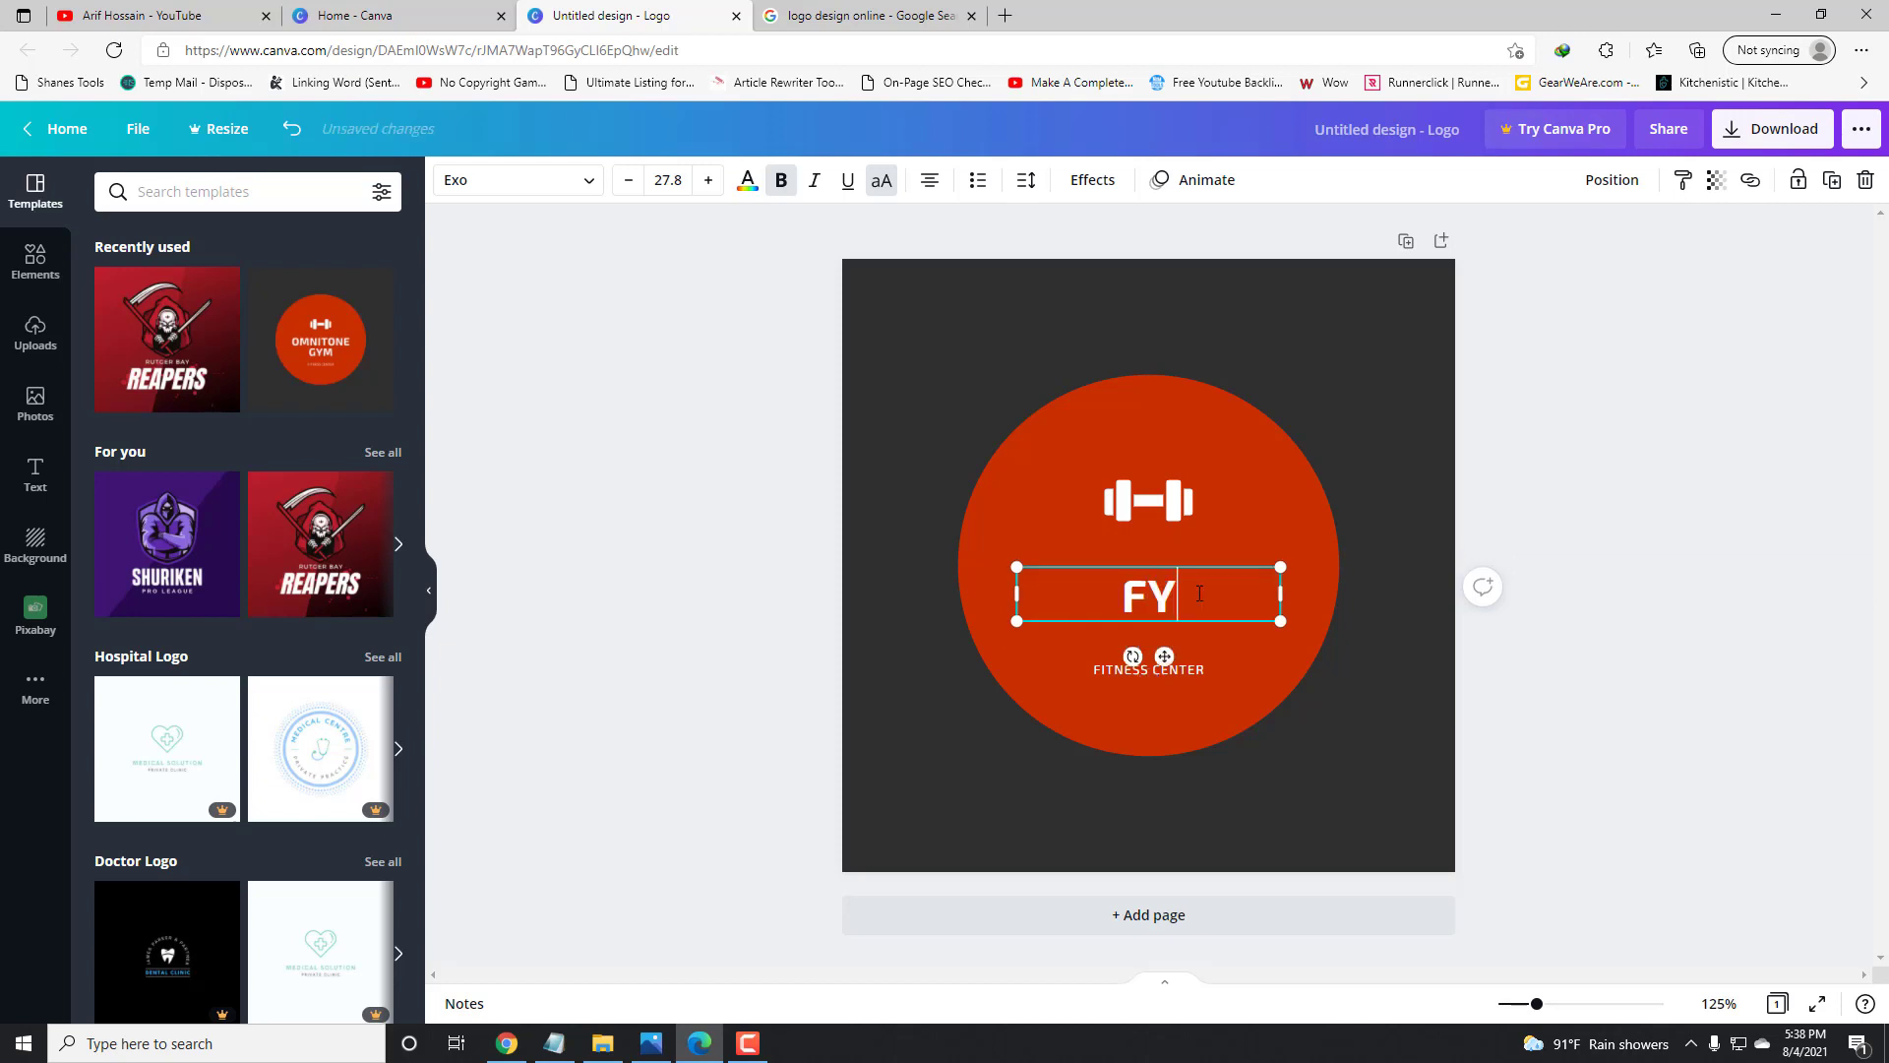
key("BackSpace")
key("BackSpace")
type("GYM")
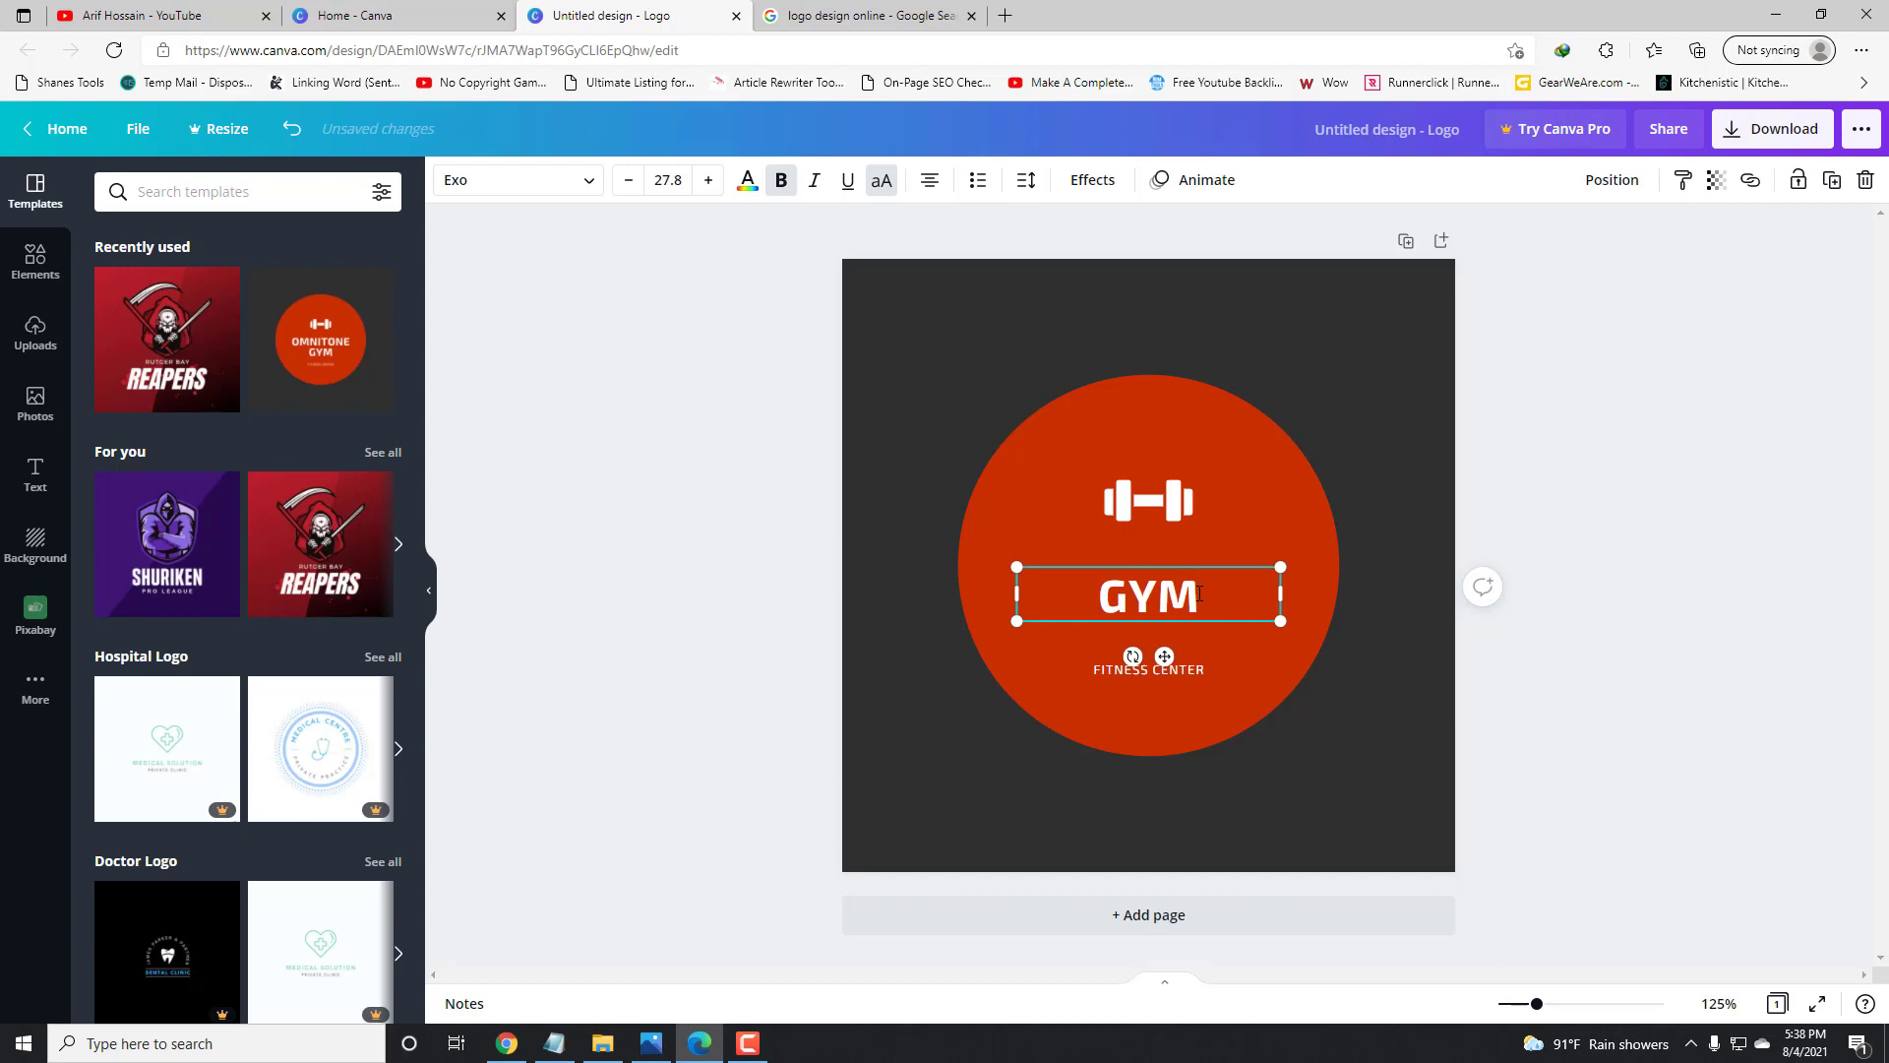
type("SHARL")
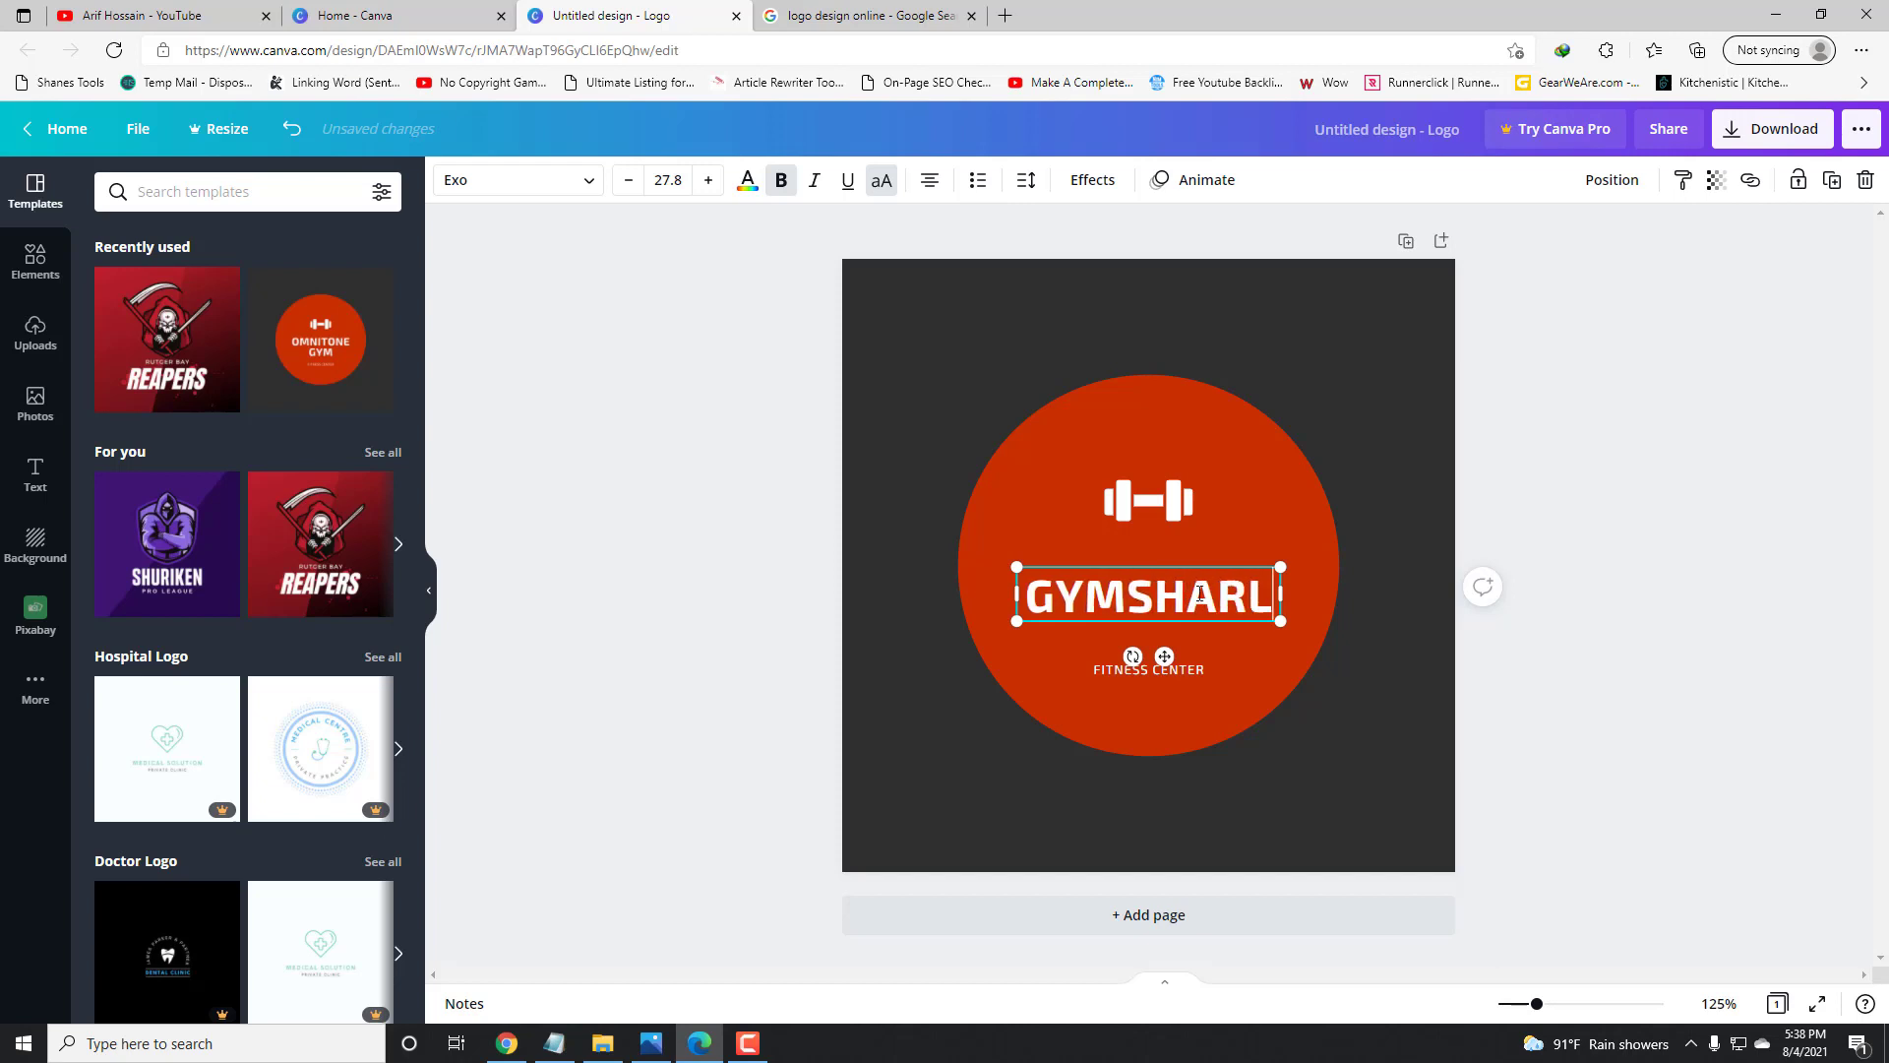
key("BackSpace")
type("K")
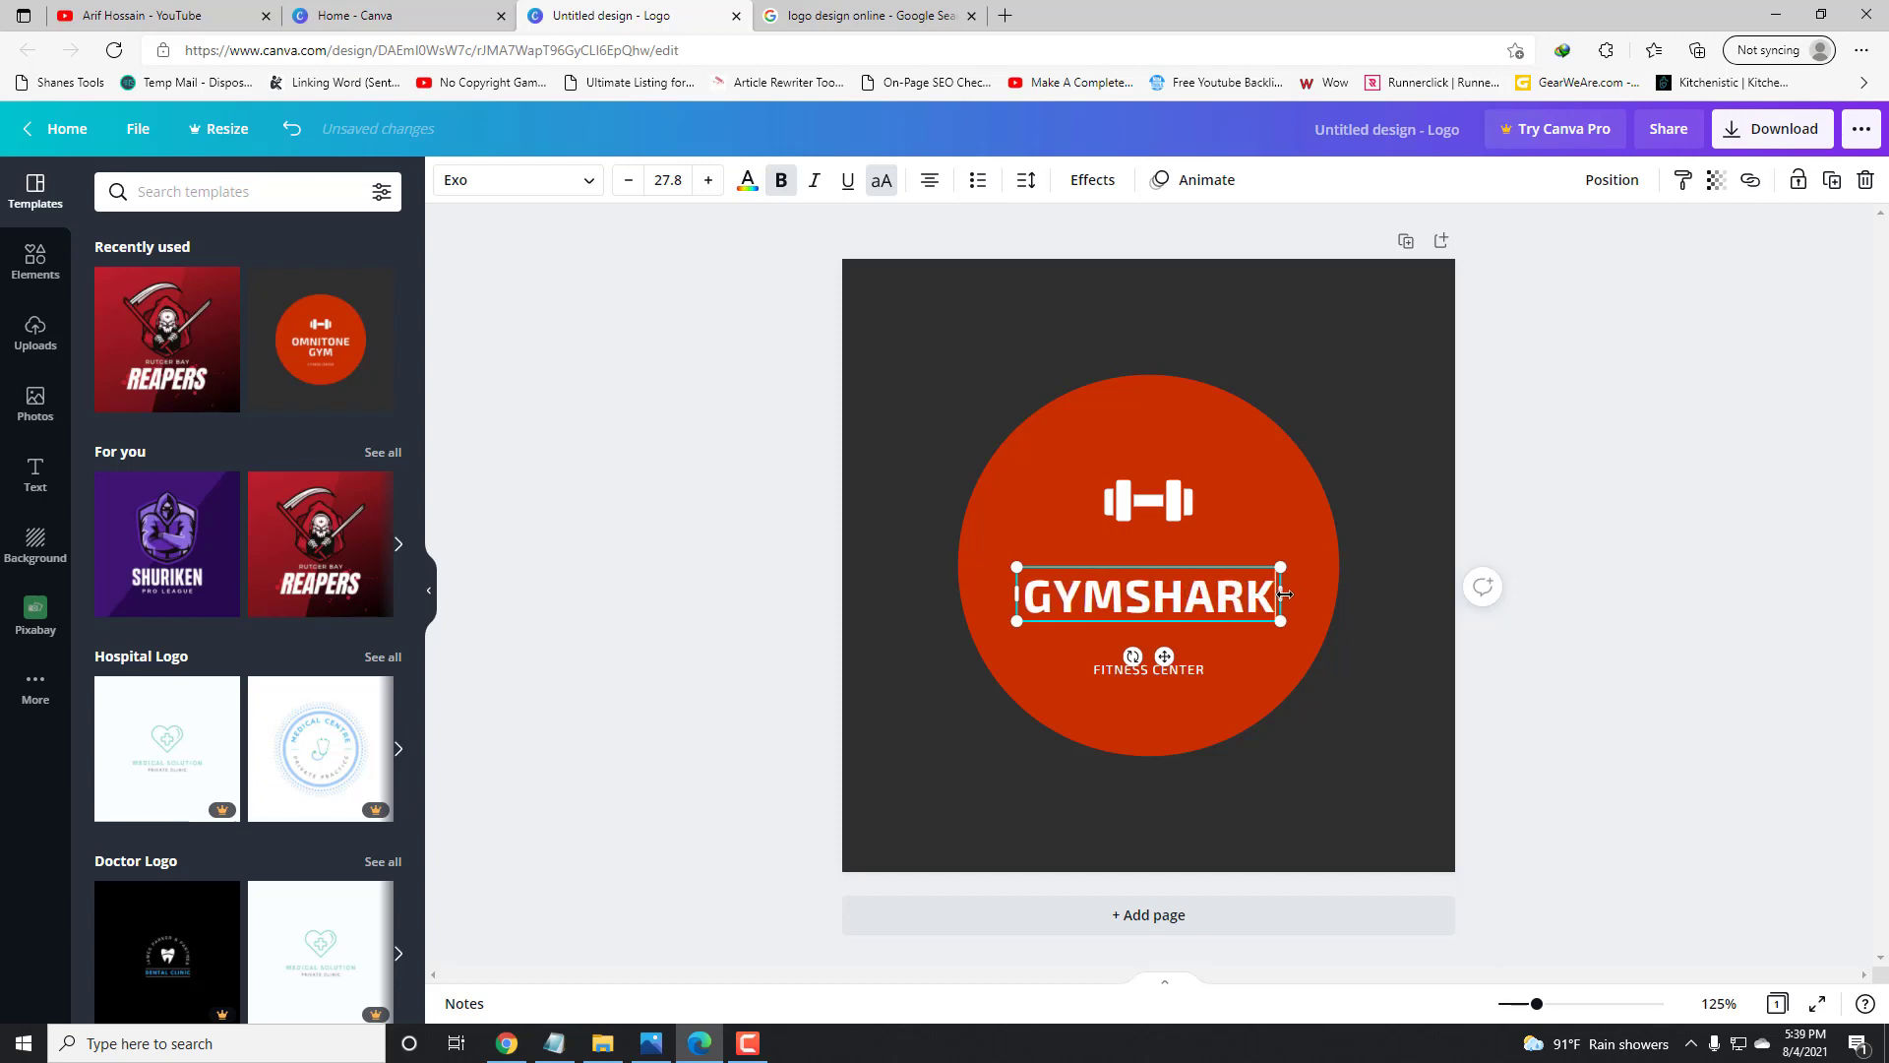
left_click(1703, 712)
left_click_drag(1215, 593, 1215, 594)
left_click(1269, 694)
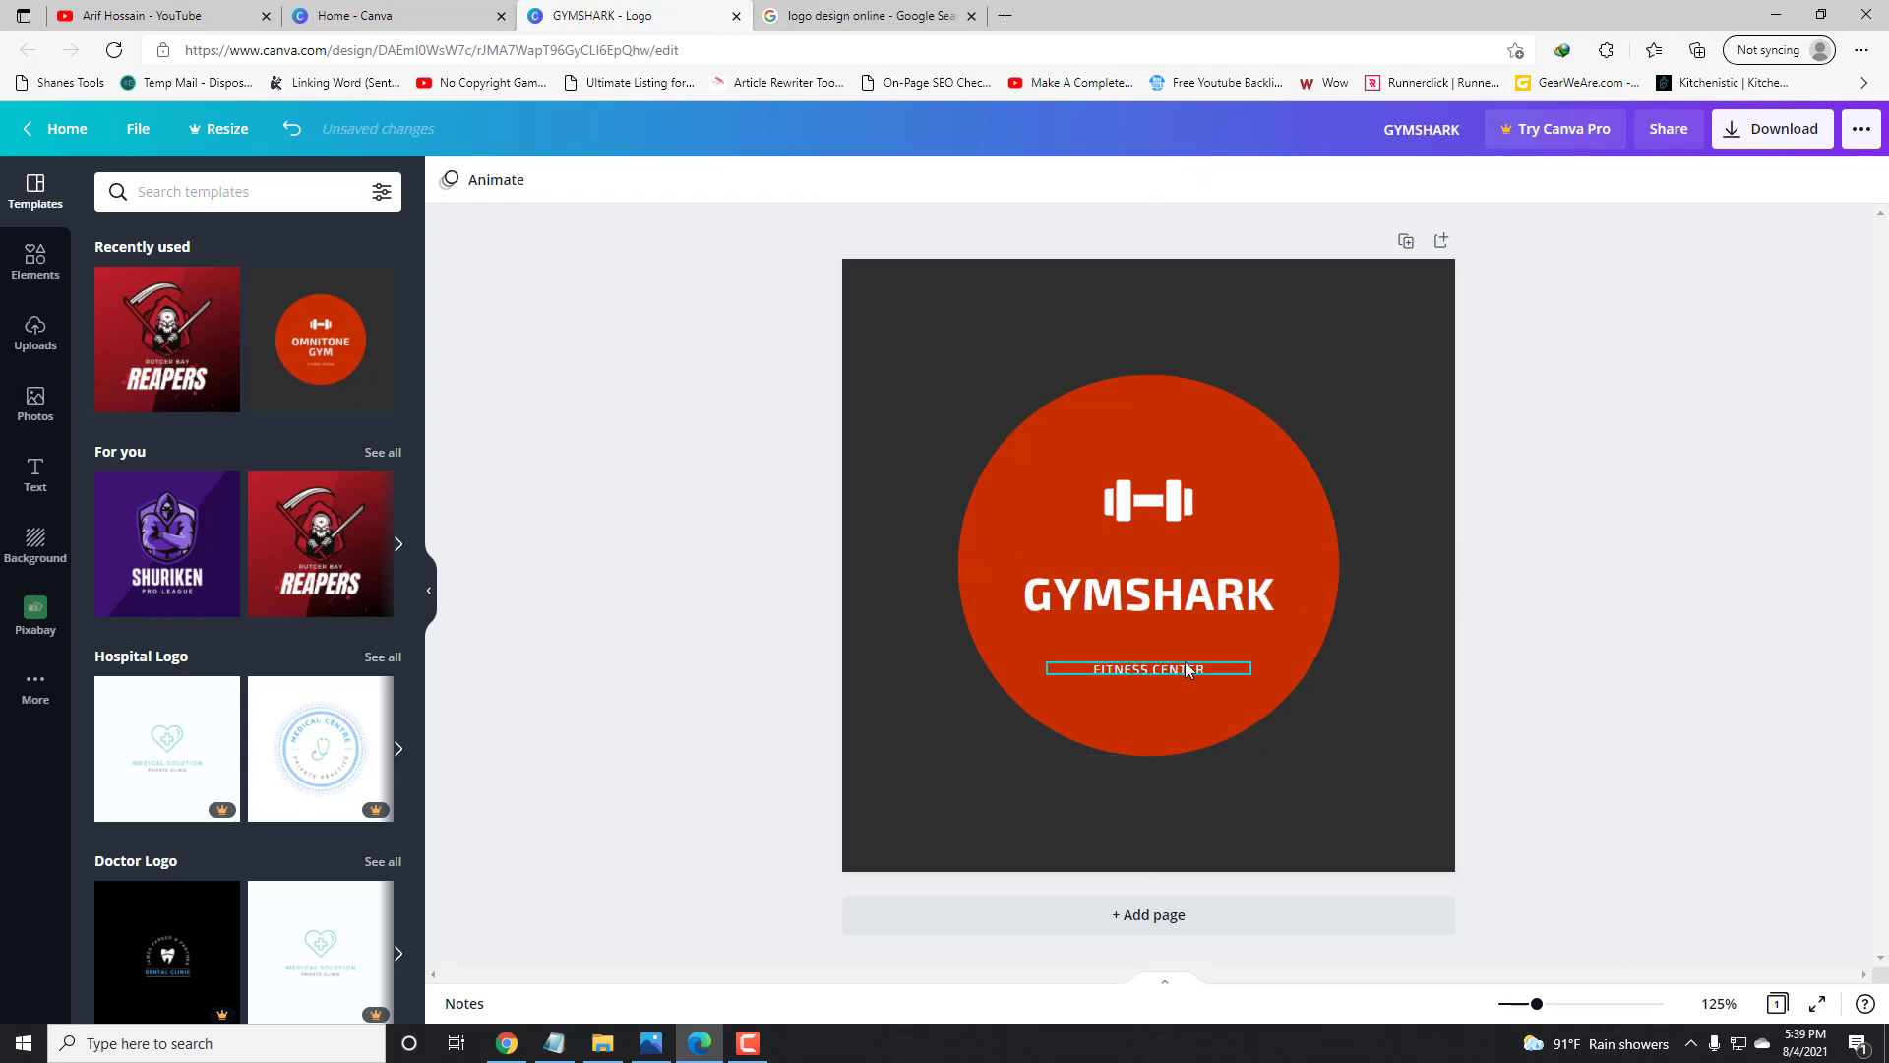
Move the tagline up directly beneath the heading and change its text to FITNESS CLUB.
left_click_drag(1187, 669, 1177, 644)
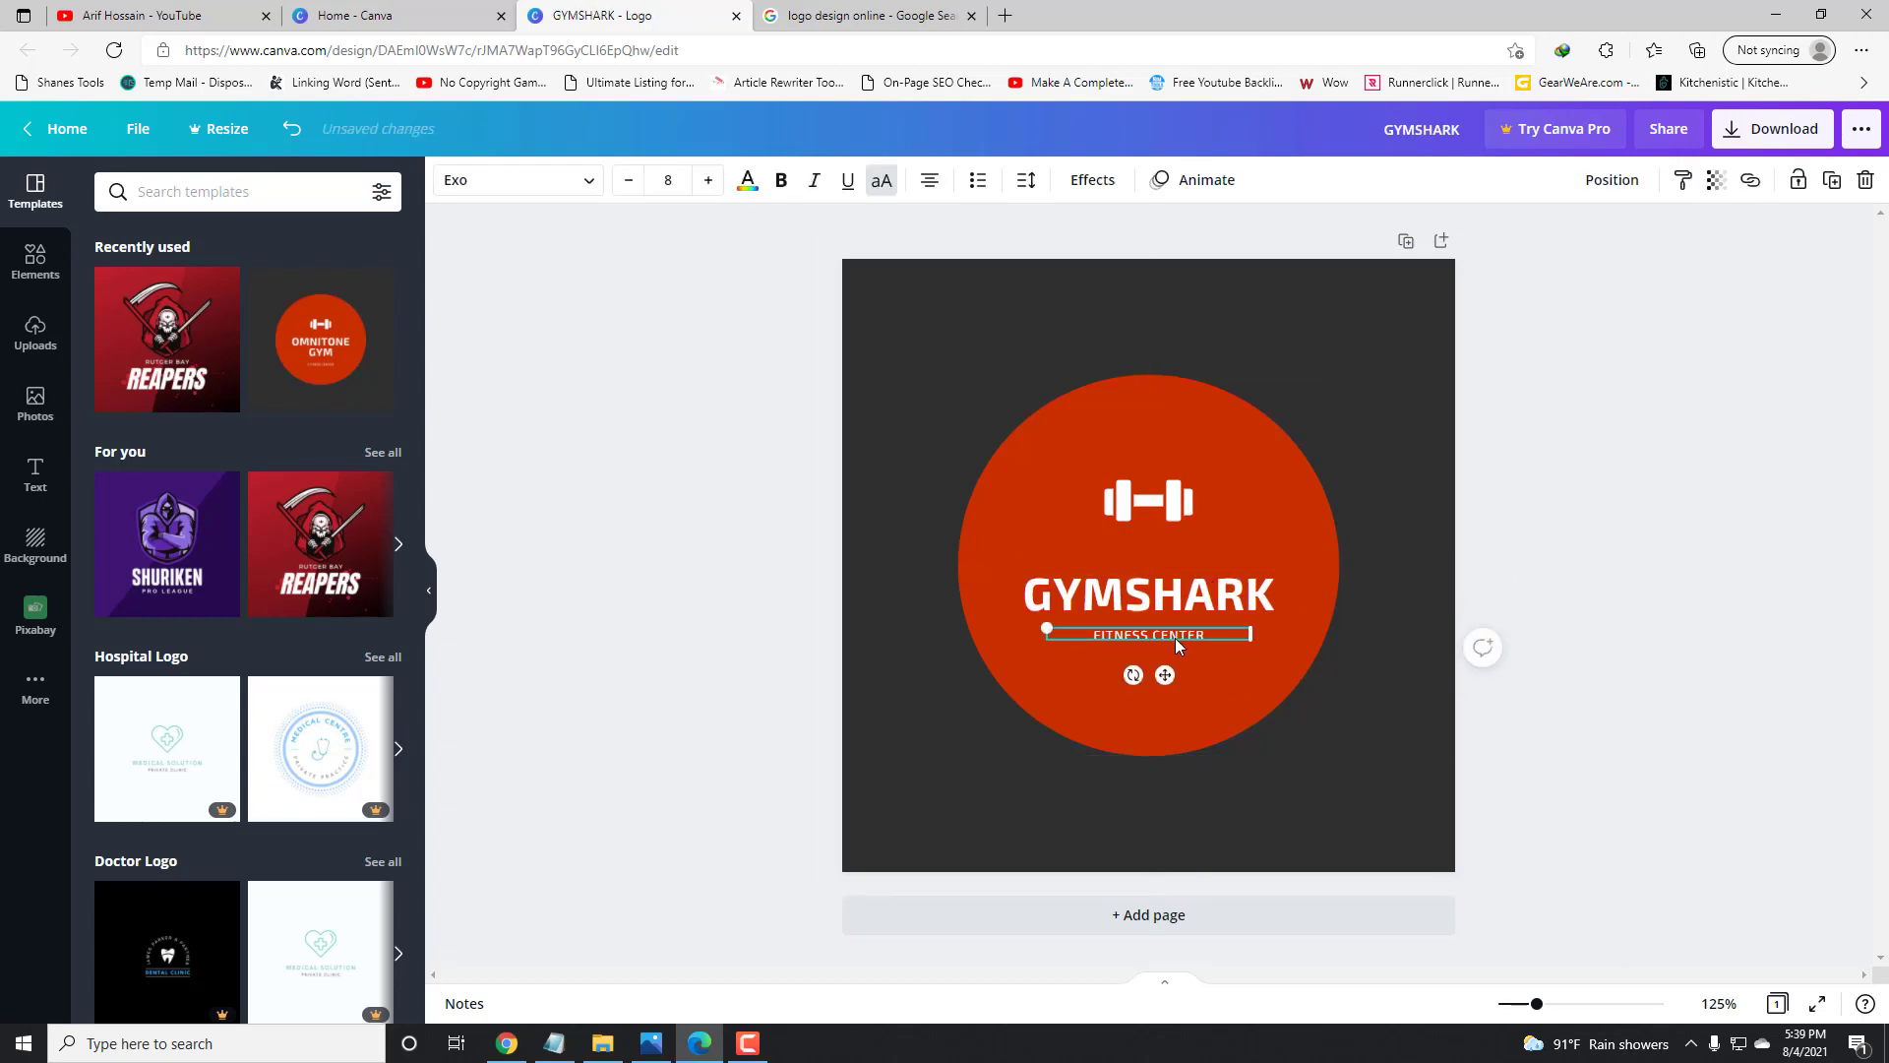
double_click(1178, 640)
type("FIT")
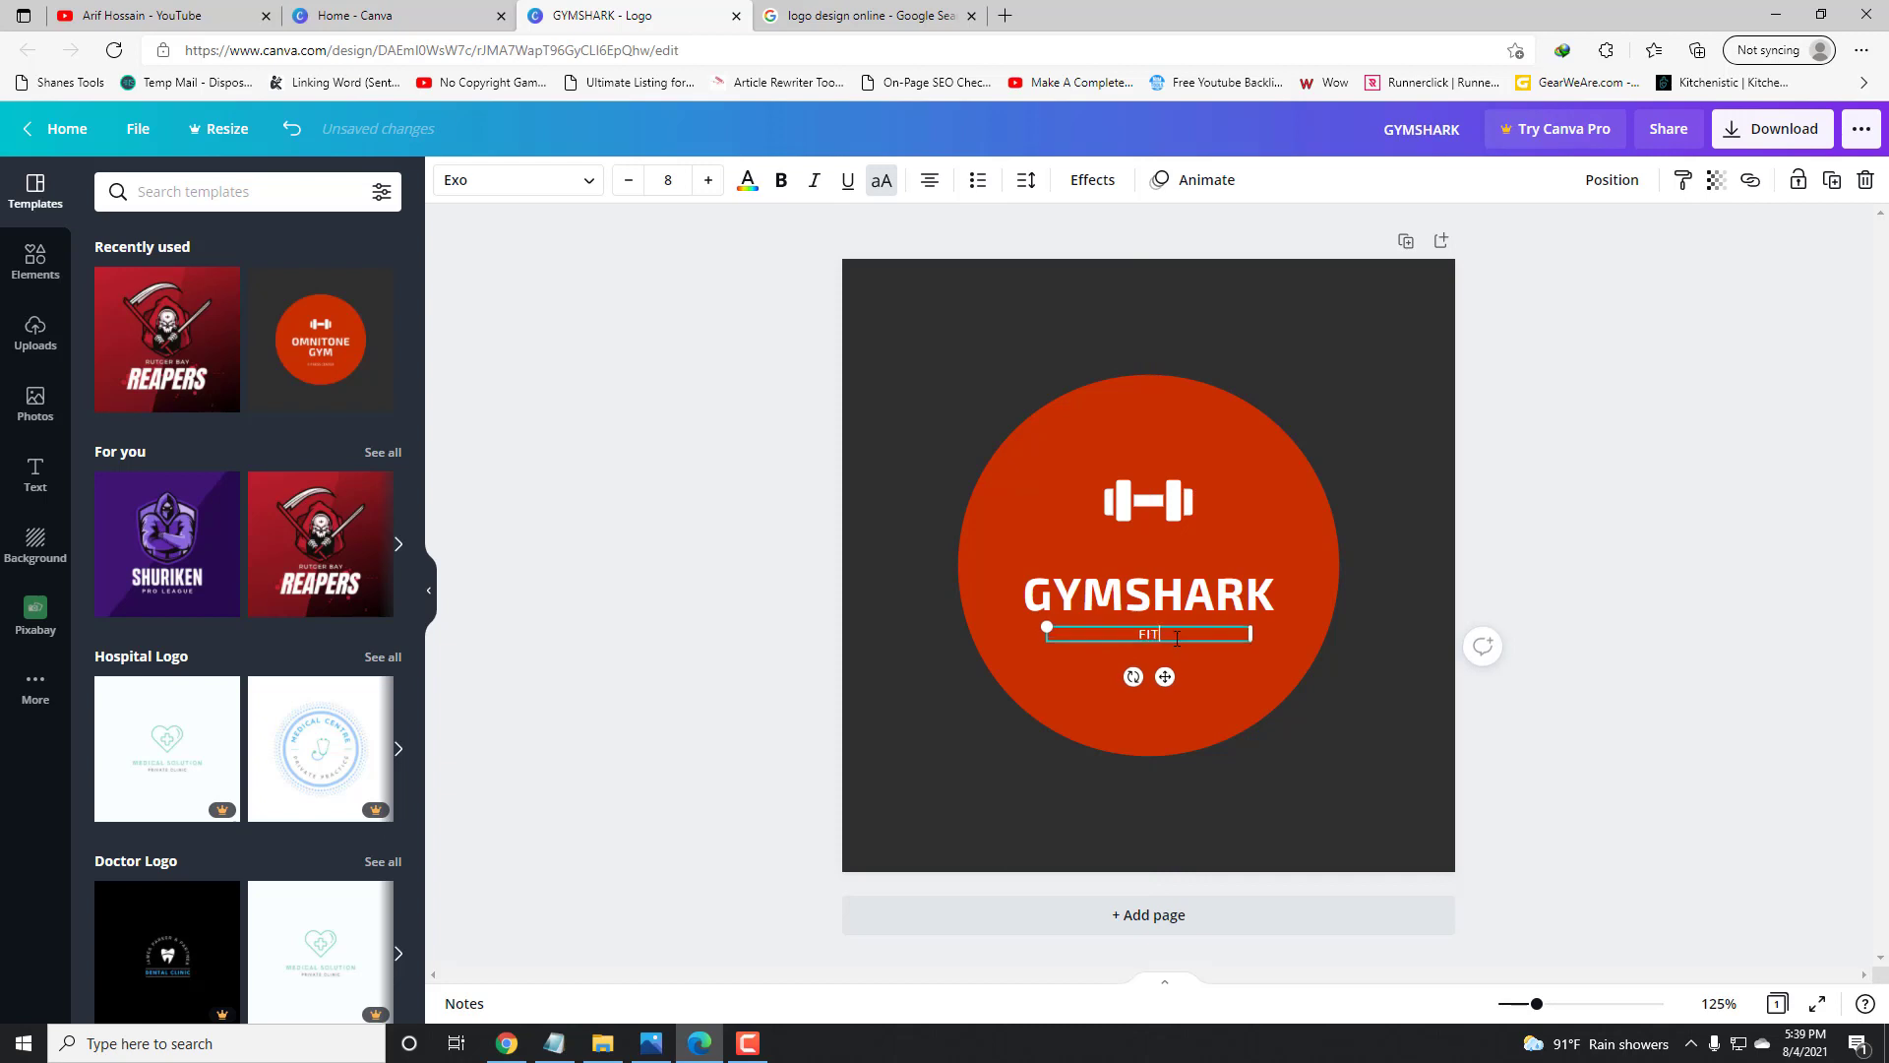
type("NESS CLUB")
Make the FITNESS CLUB tagline bold and set its font size to 10.
left_click(782, 180)
left_click(709, 180)
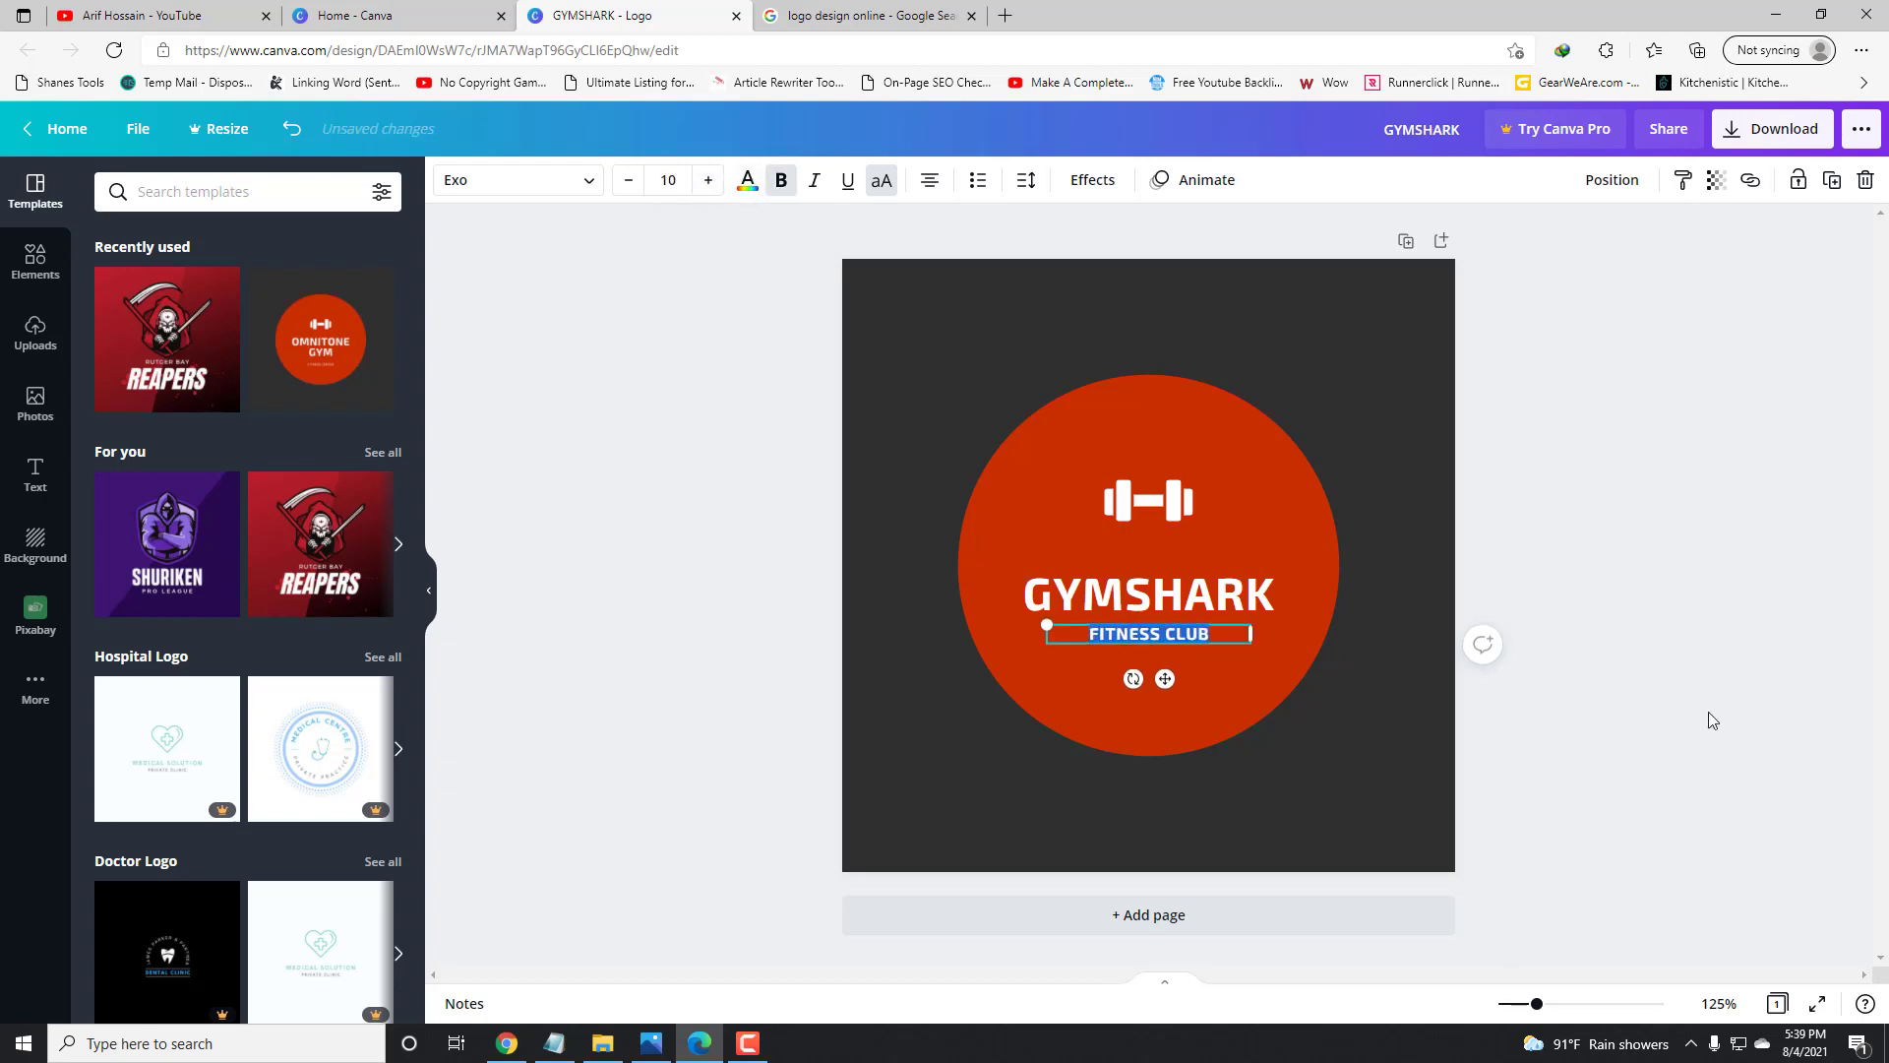
left_click(1677, 755)
Enlarge the dumbbell icon slightly and place it closer above the GYMSHARK heading.
left_click(1176, 505)
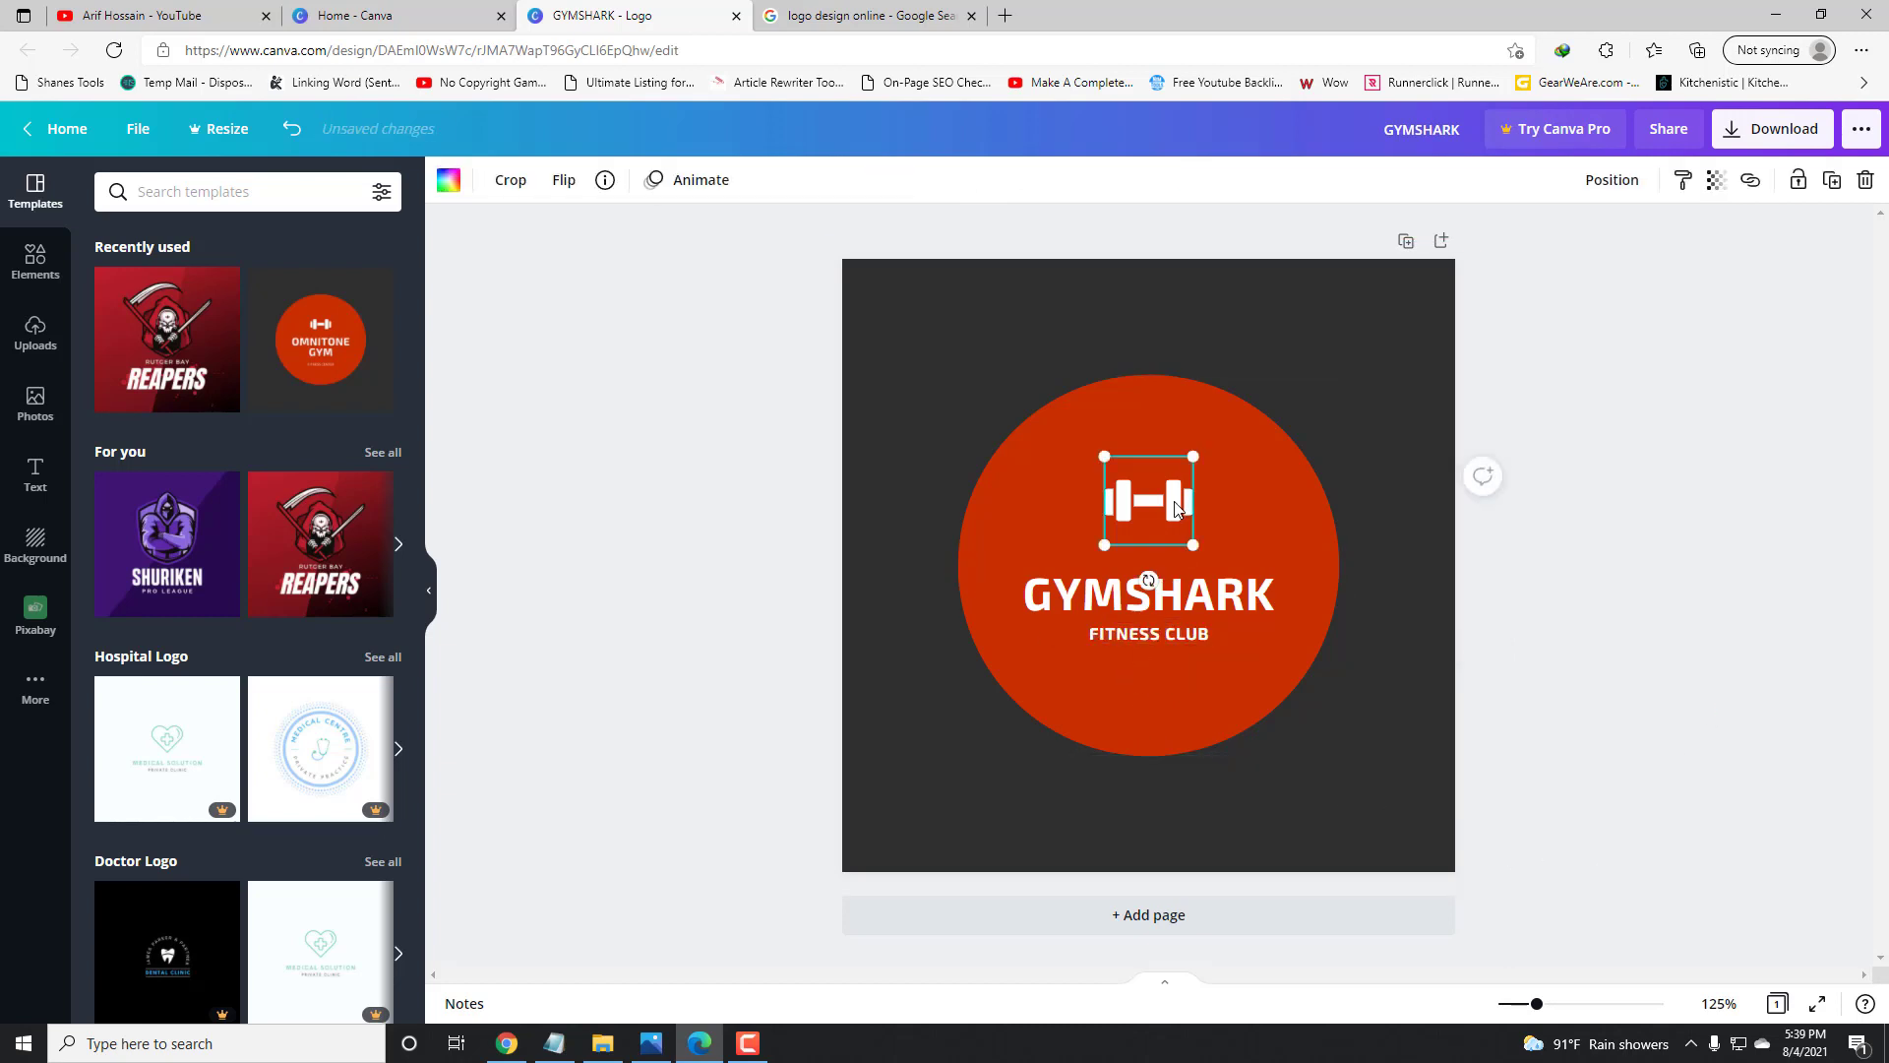
mouse_move(1172, 511)
left_mouse_down()
mouse_move(1171, 533)
mouse_move(1223, 458)
mouse_move(1184, 527)
left_mouse_up()
left_click(1644, 577)
left_click(1206, 520)
left_click(1544, 763)
Recolour the circle behind the text dark blue after trying yellow, light orange, light green and black.
left_click(1309, 516)
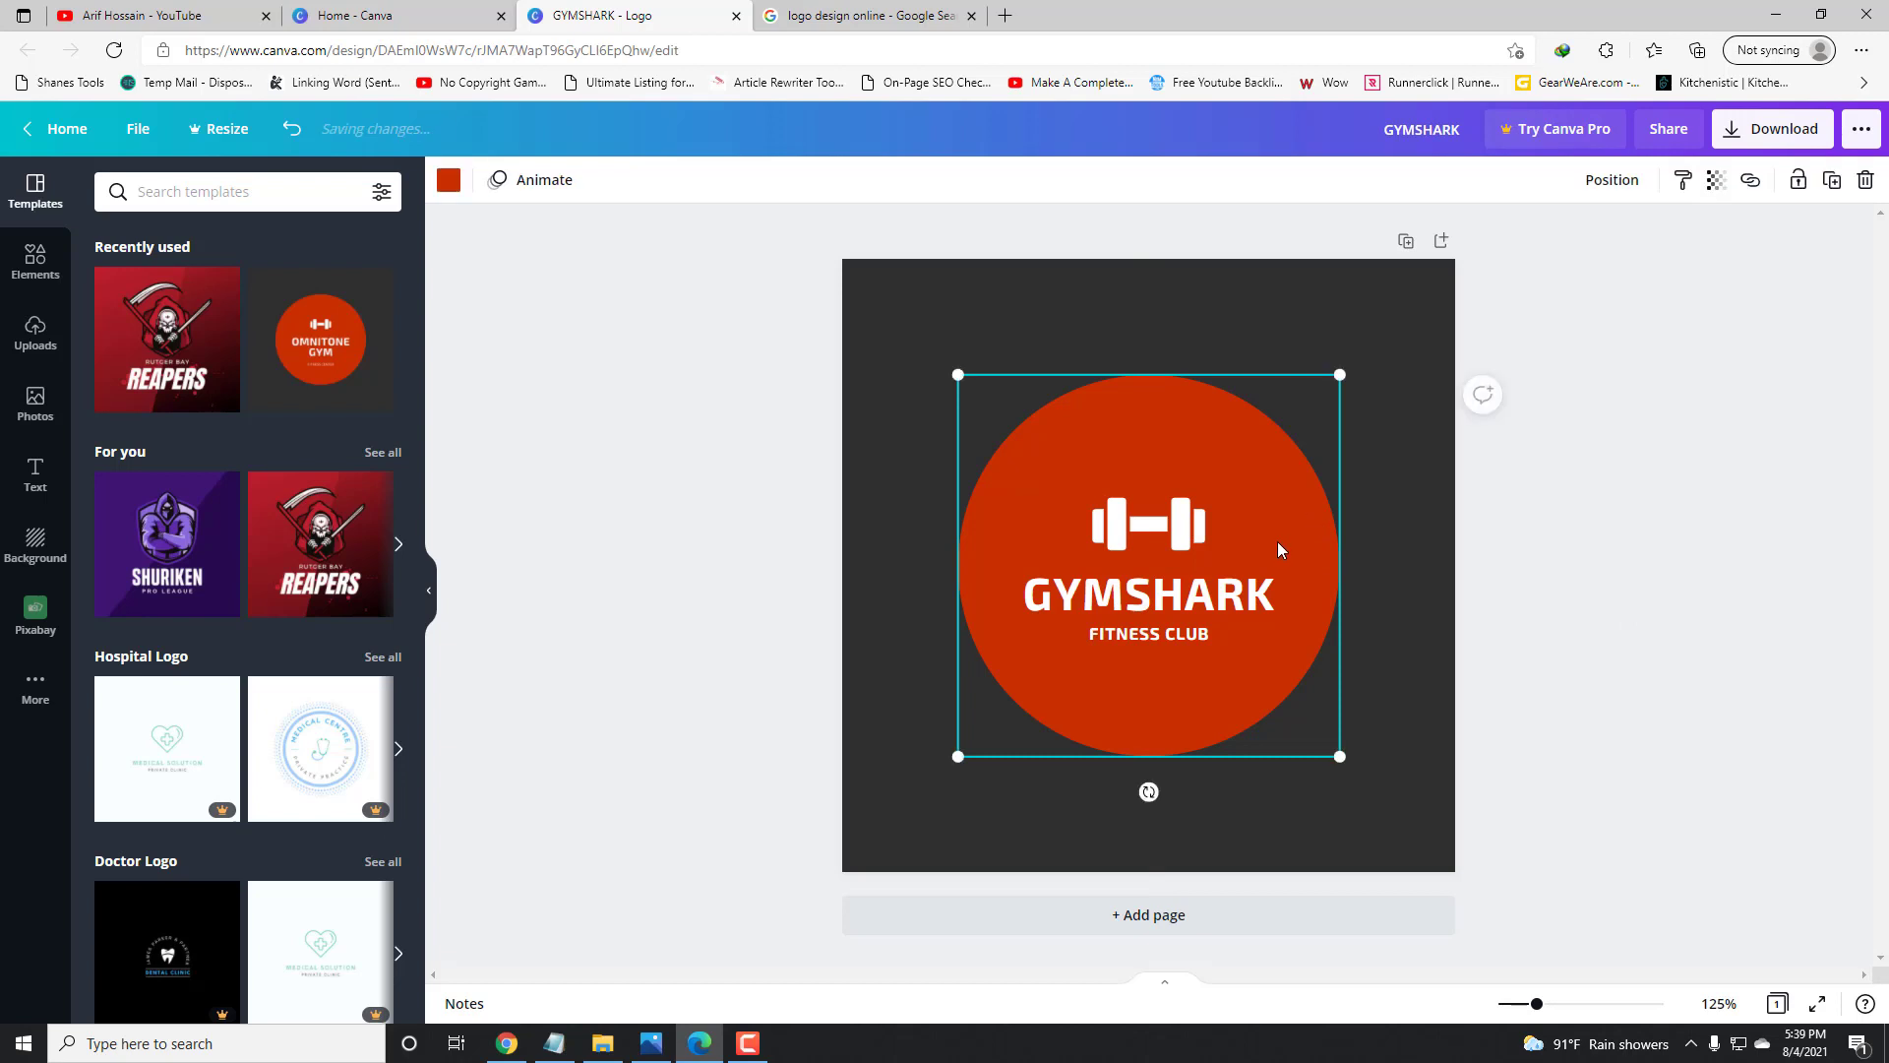
left_click(450, 179)
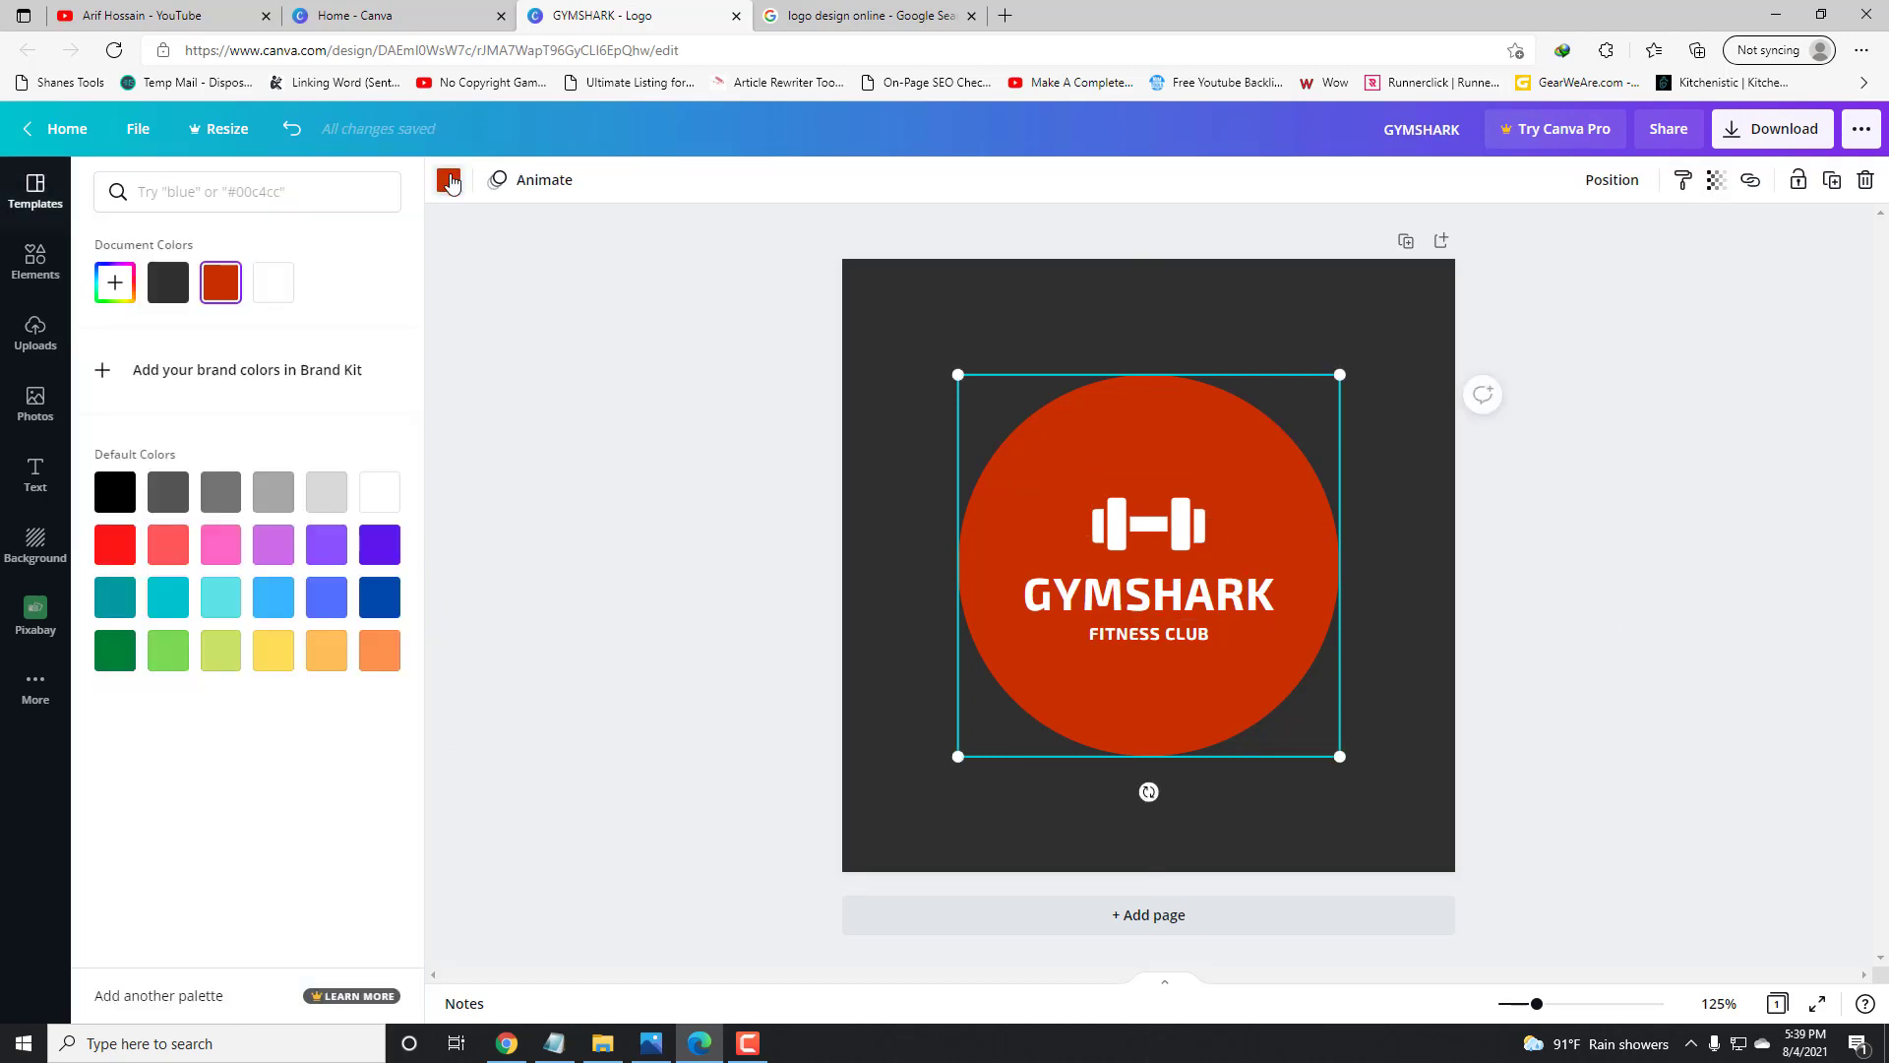
left_click(282, 653)
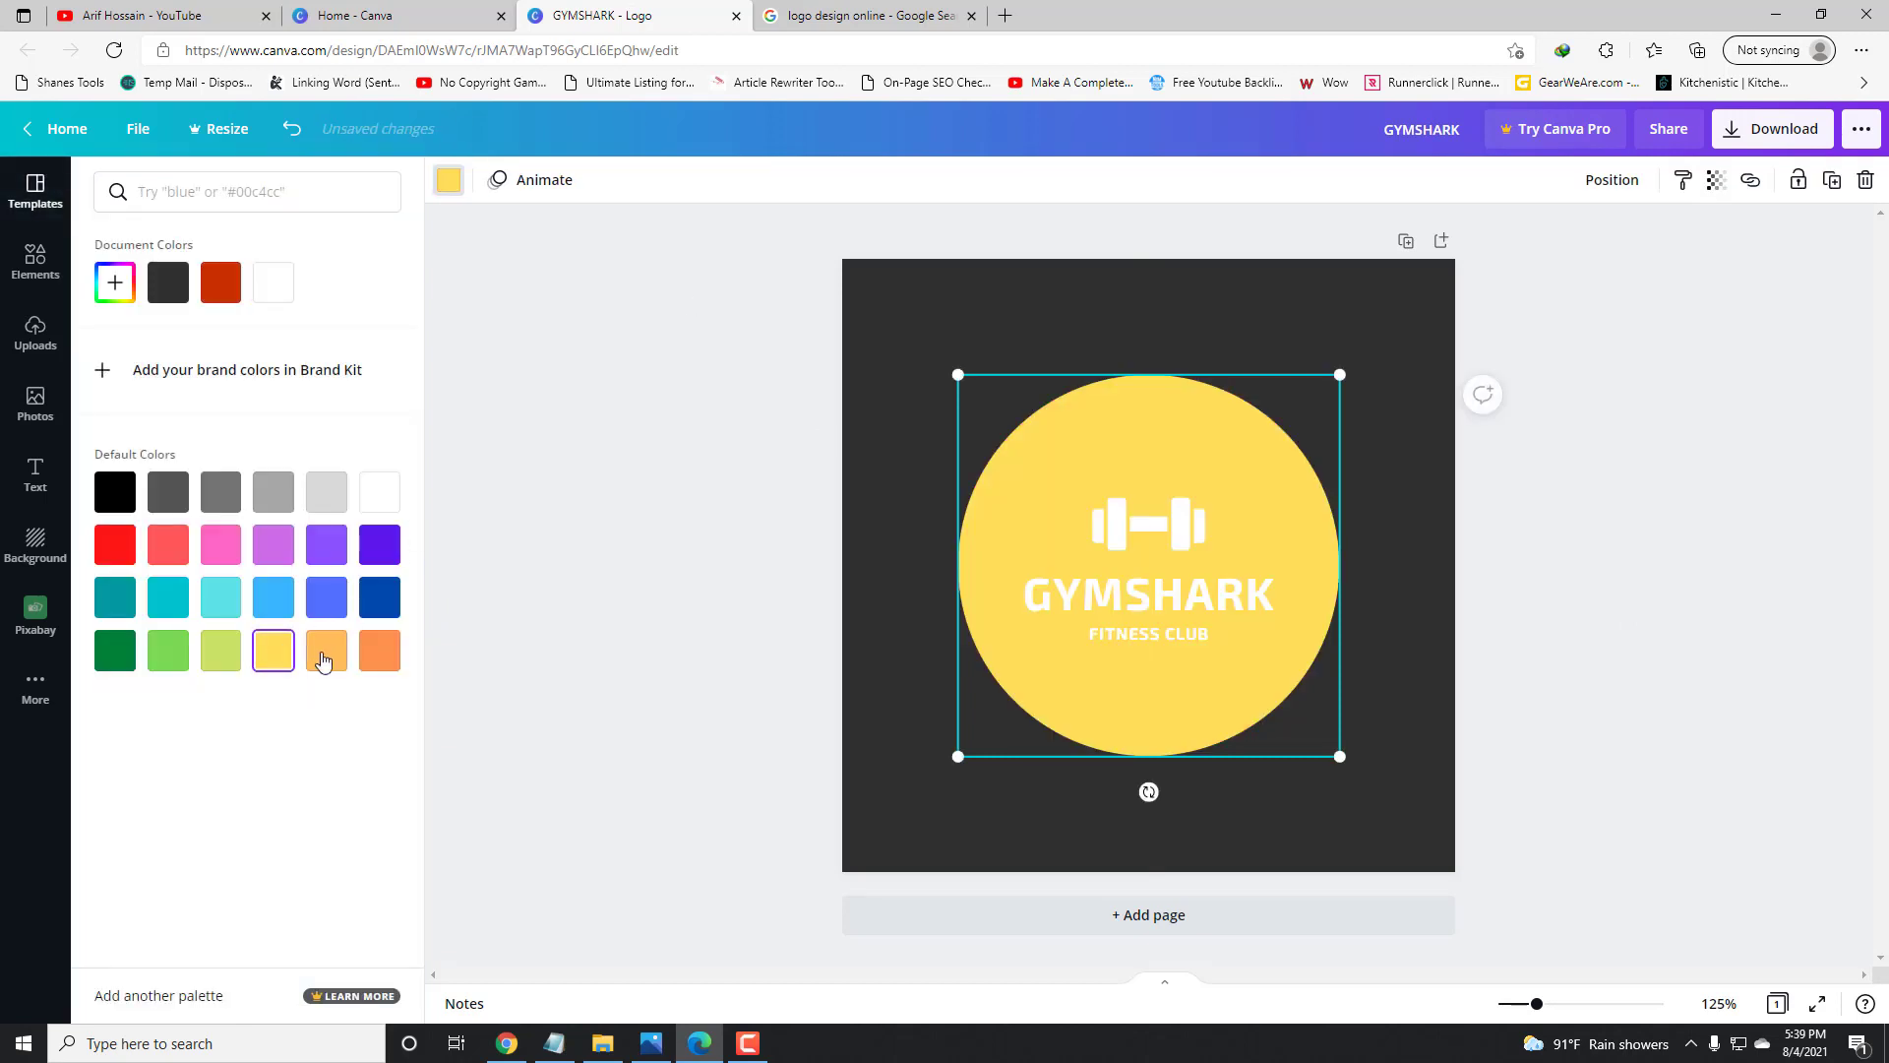
left_click(327, 659)
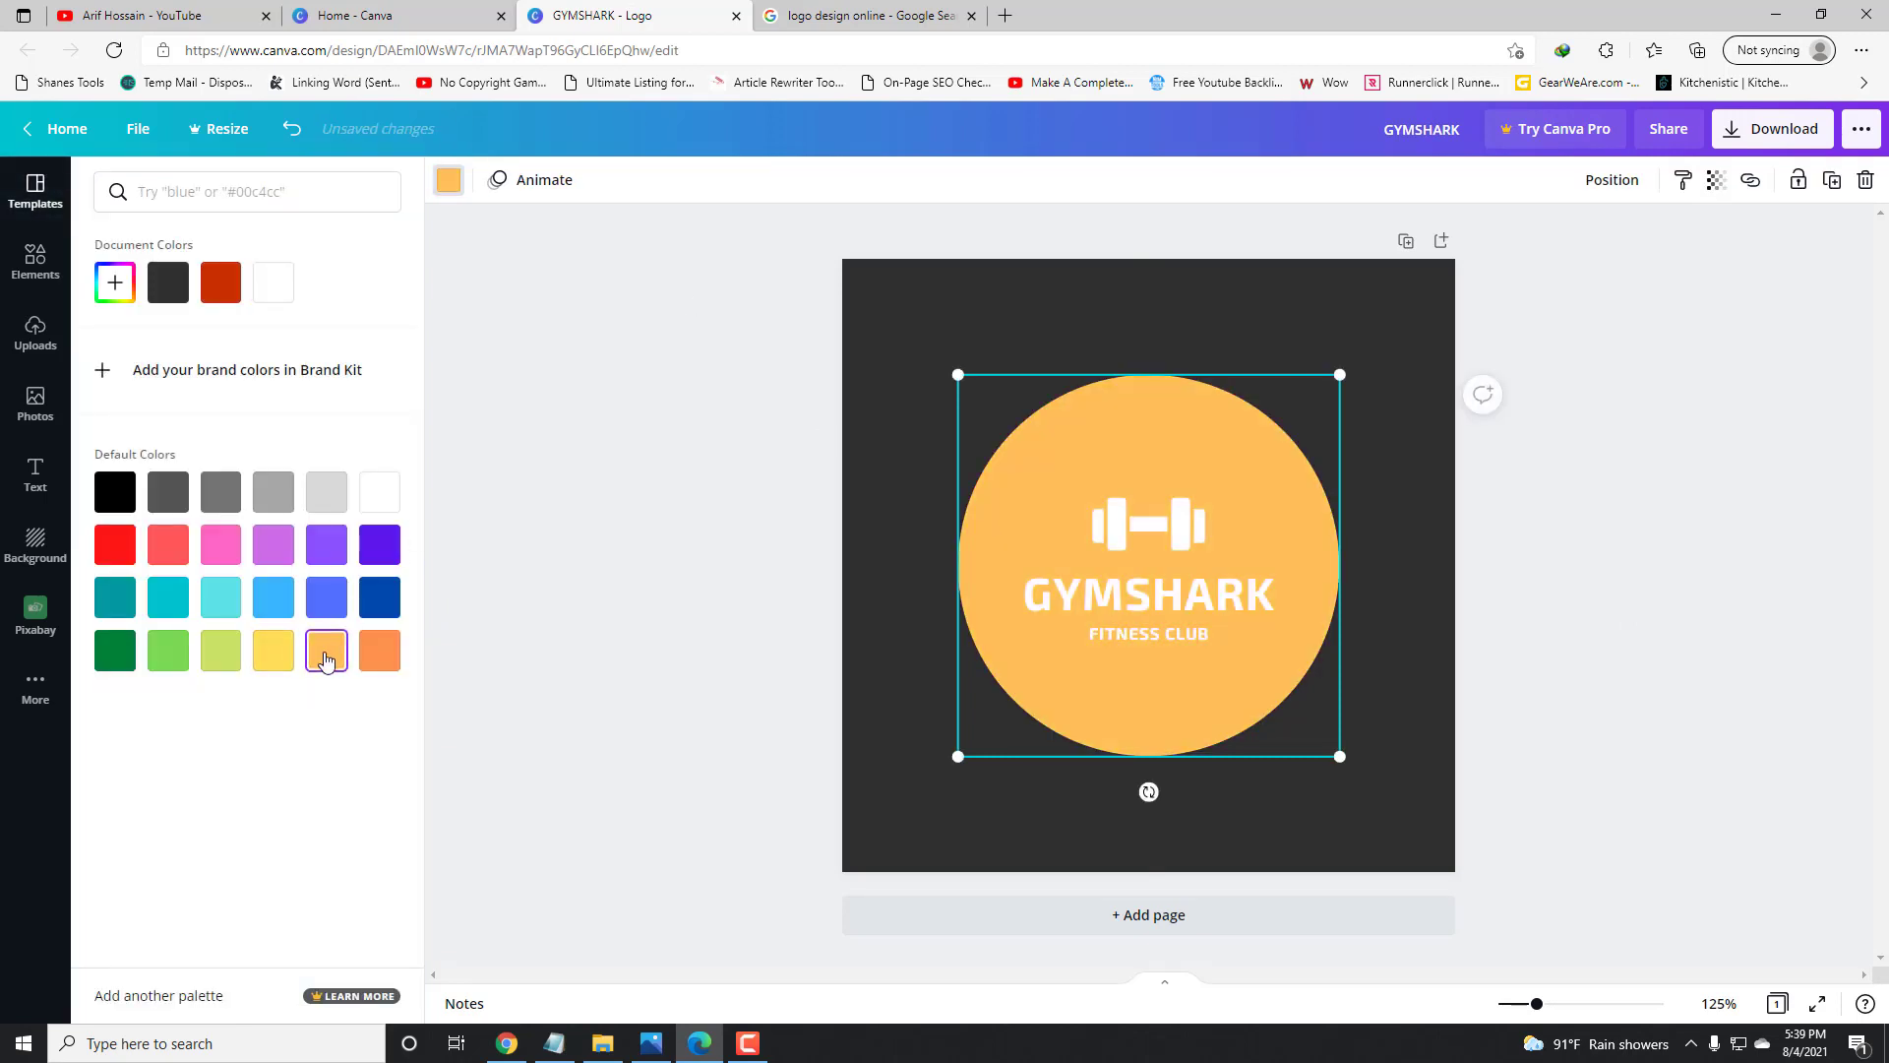
left_click(169, 652)
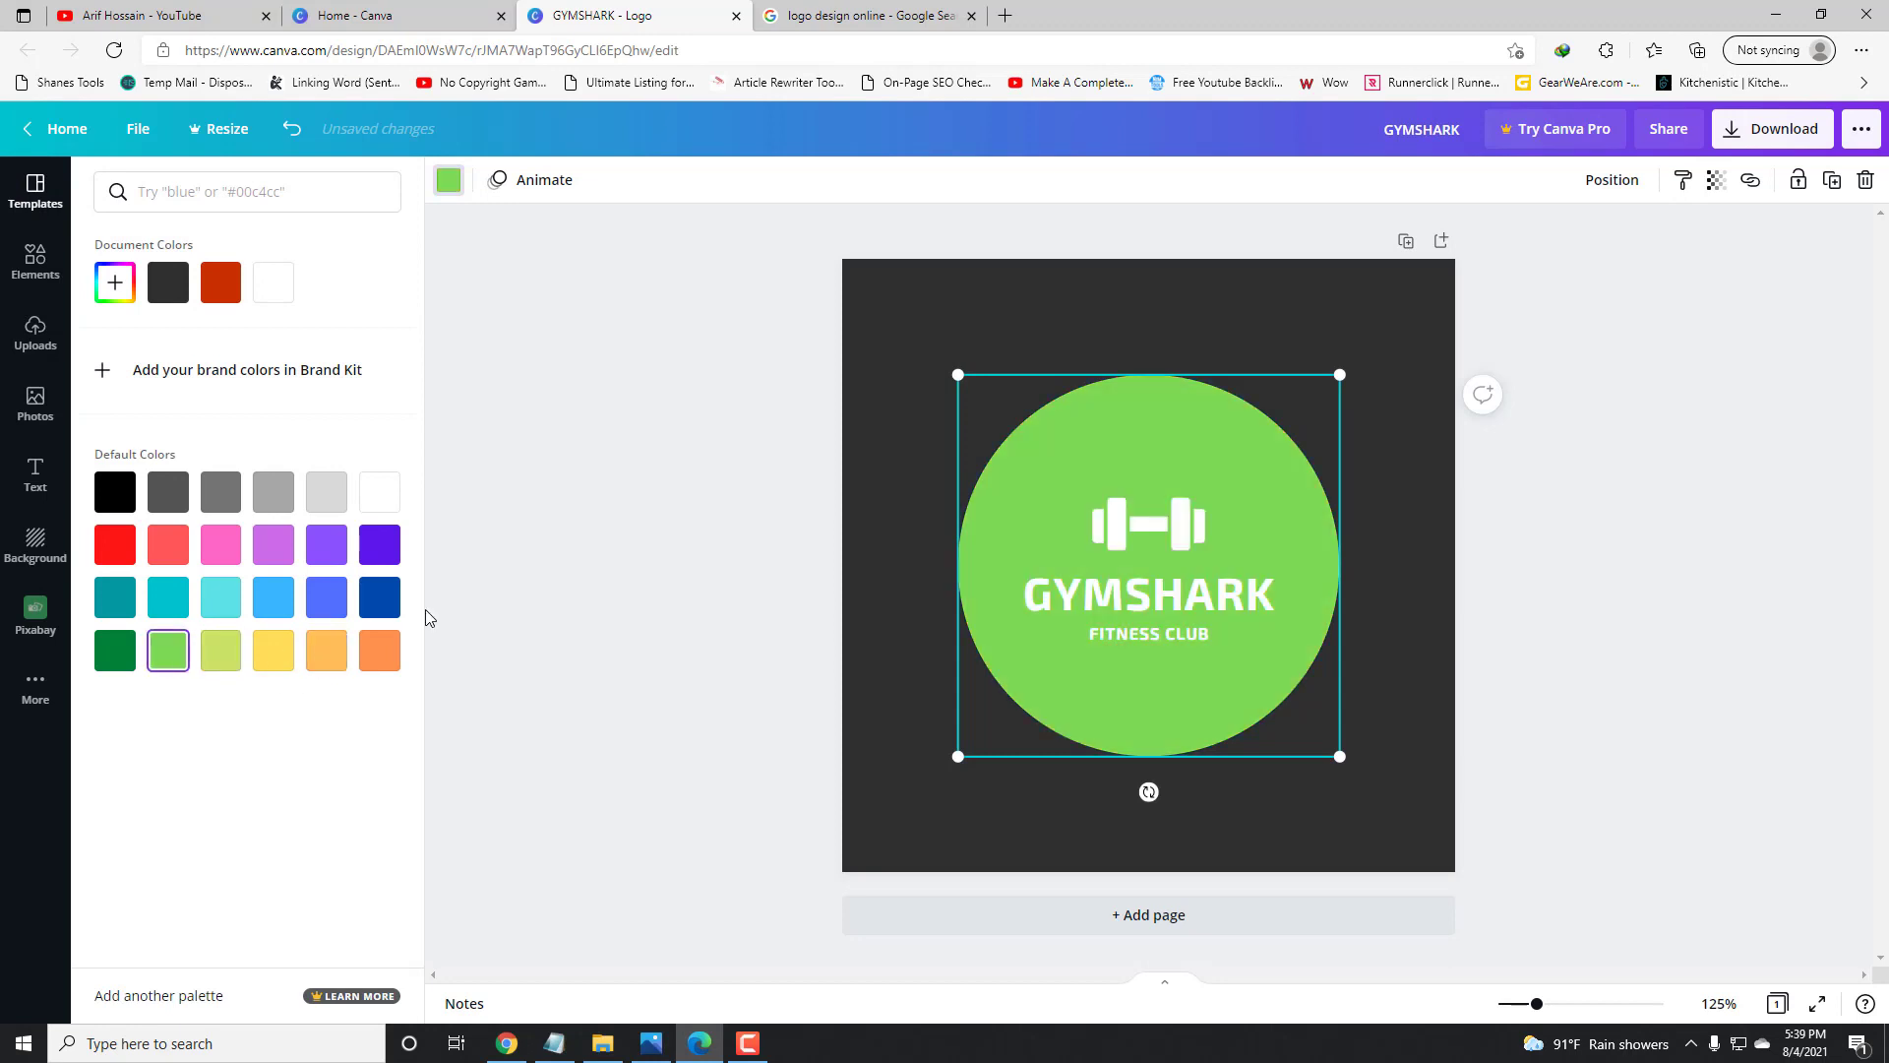
left_click(108, 492)
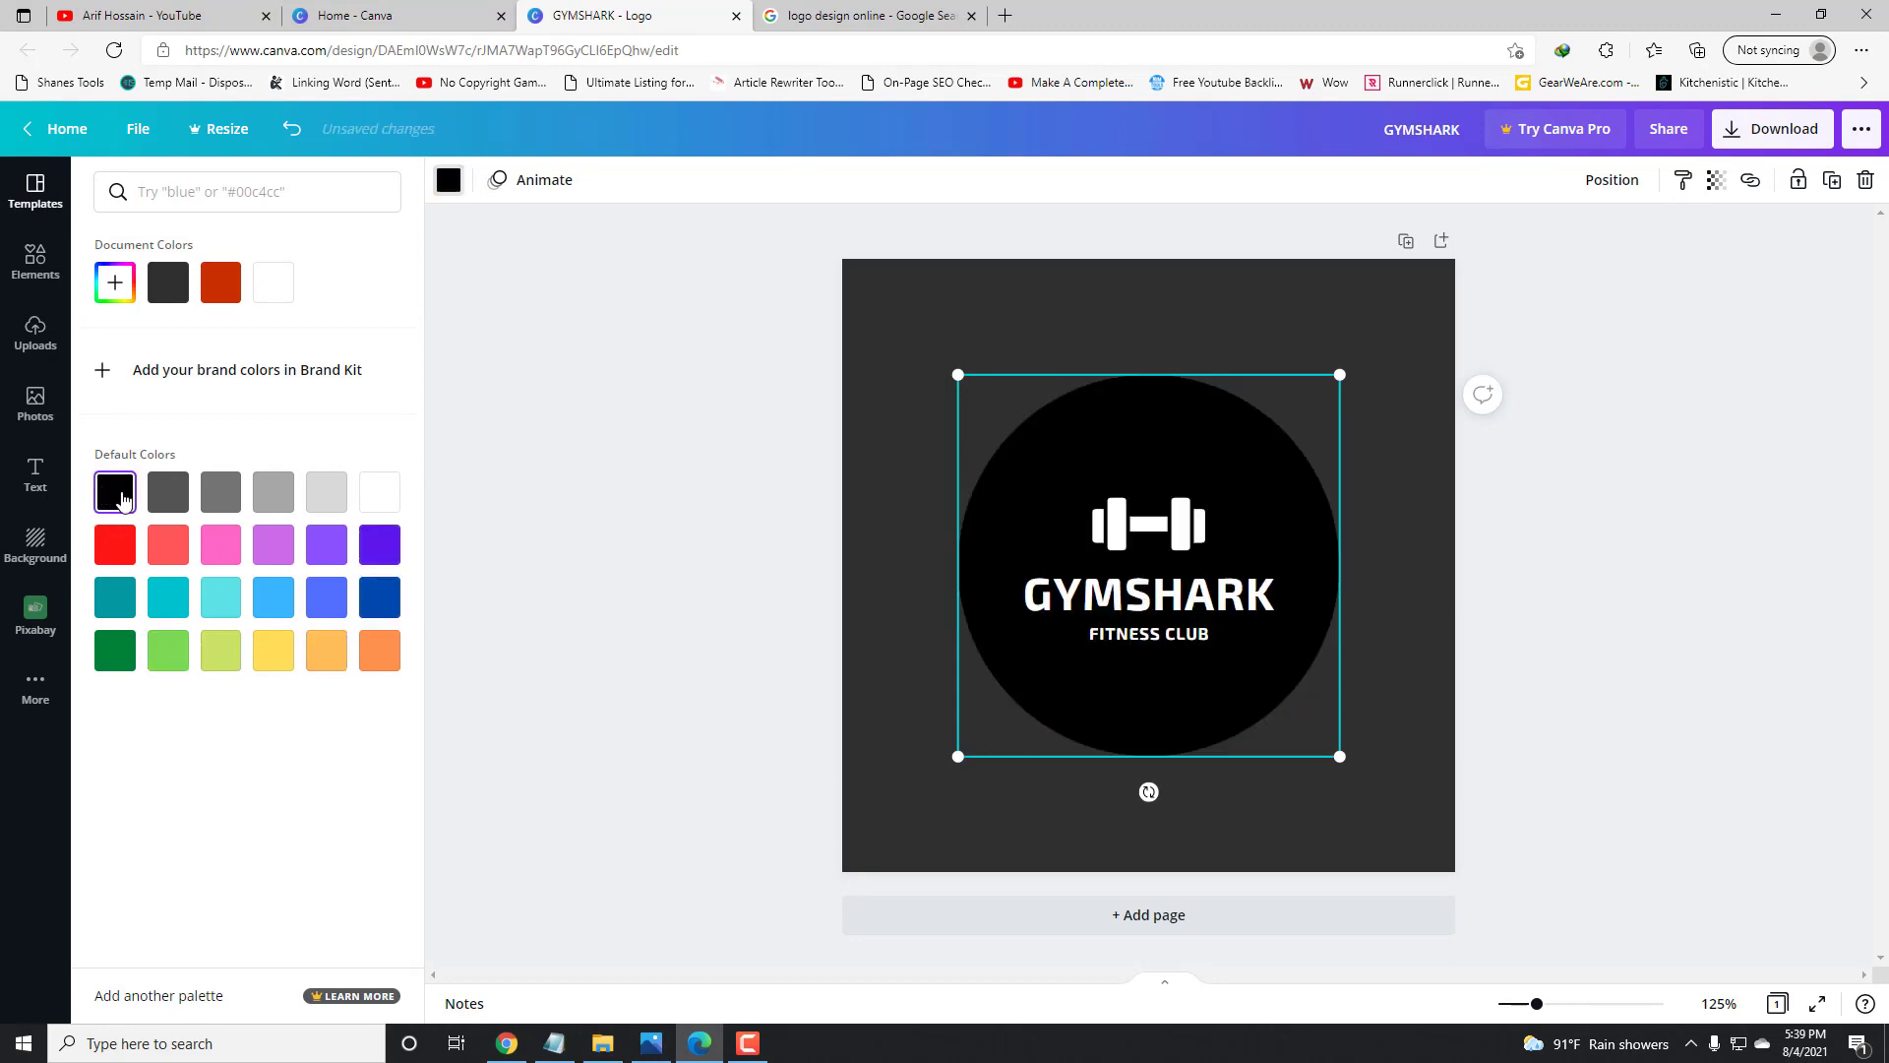
left_click(379, 598)
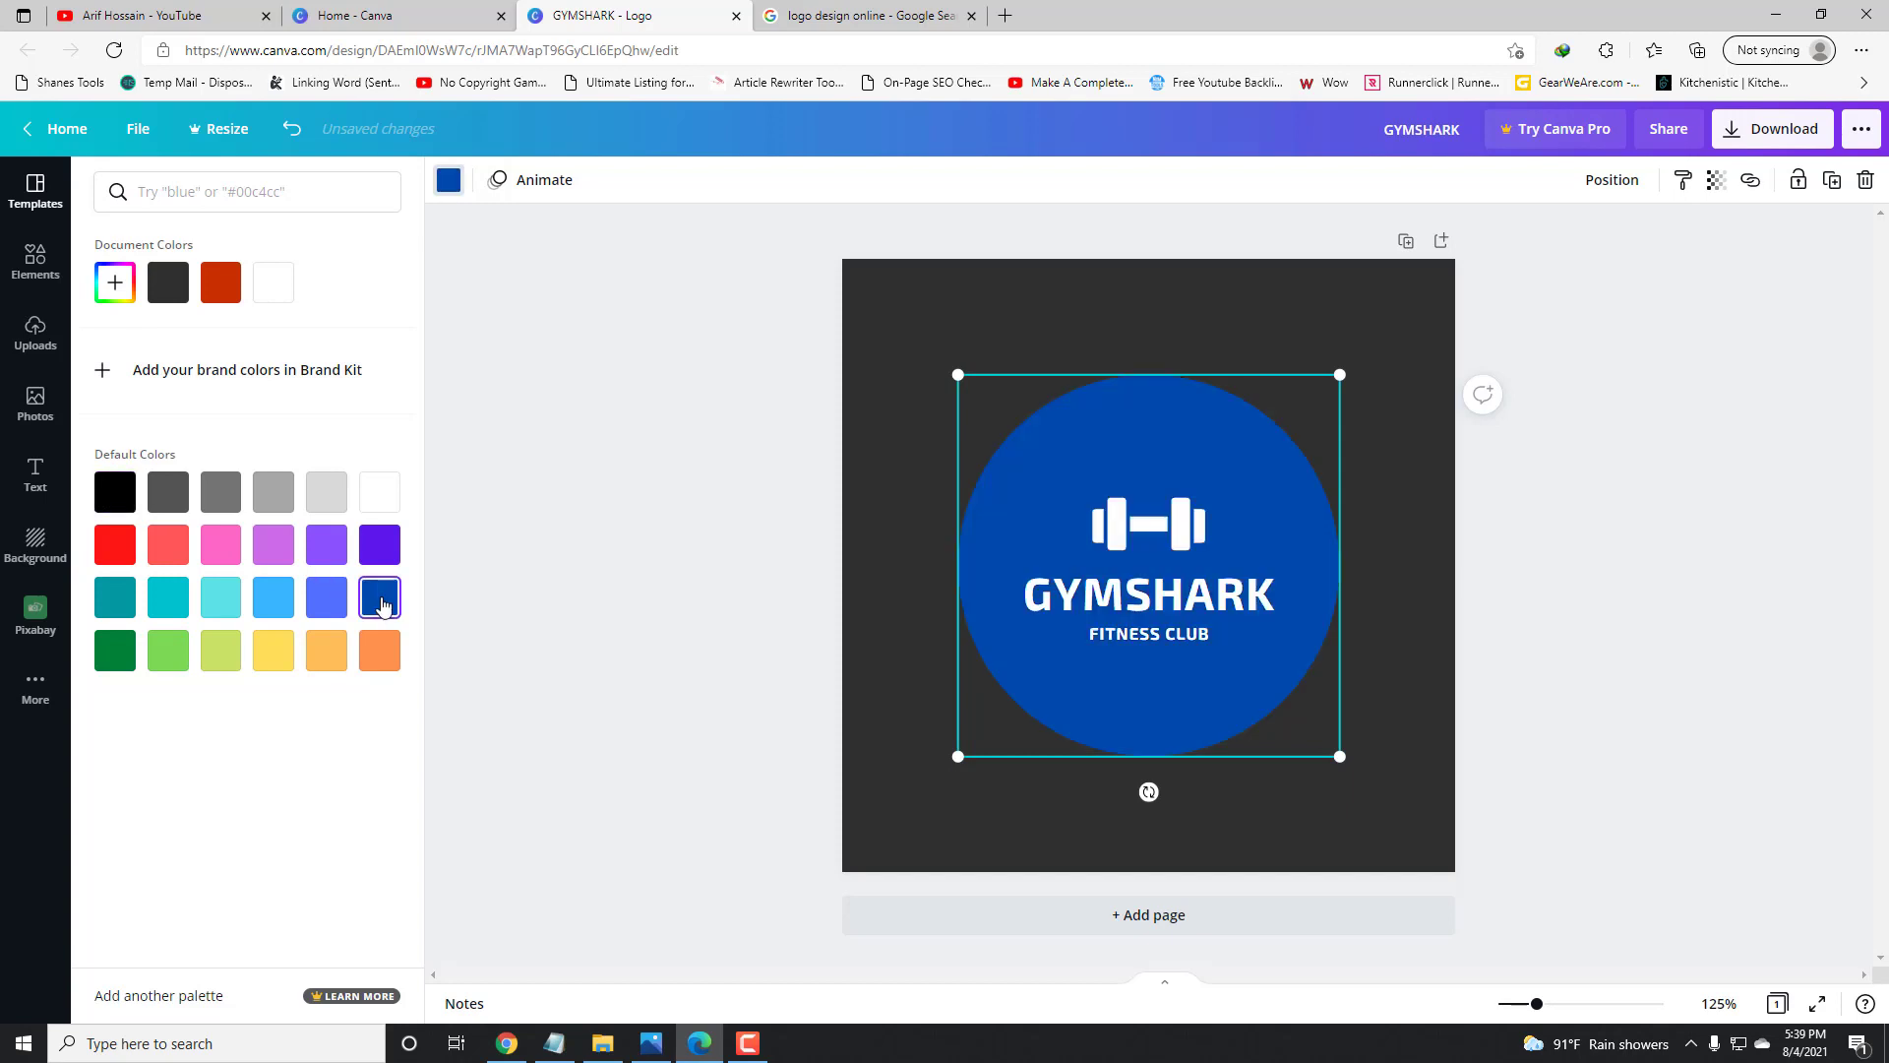
left_click(661, 669)
left_click(1573, 567)
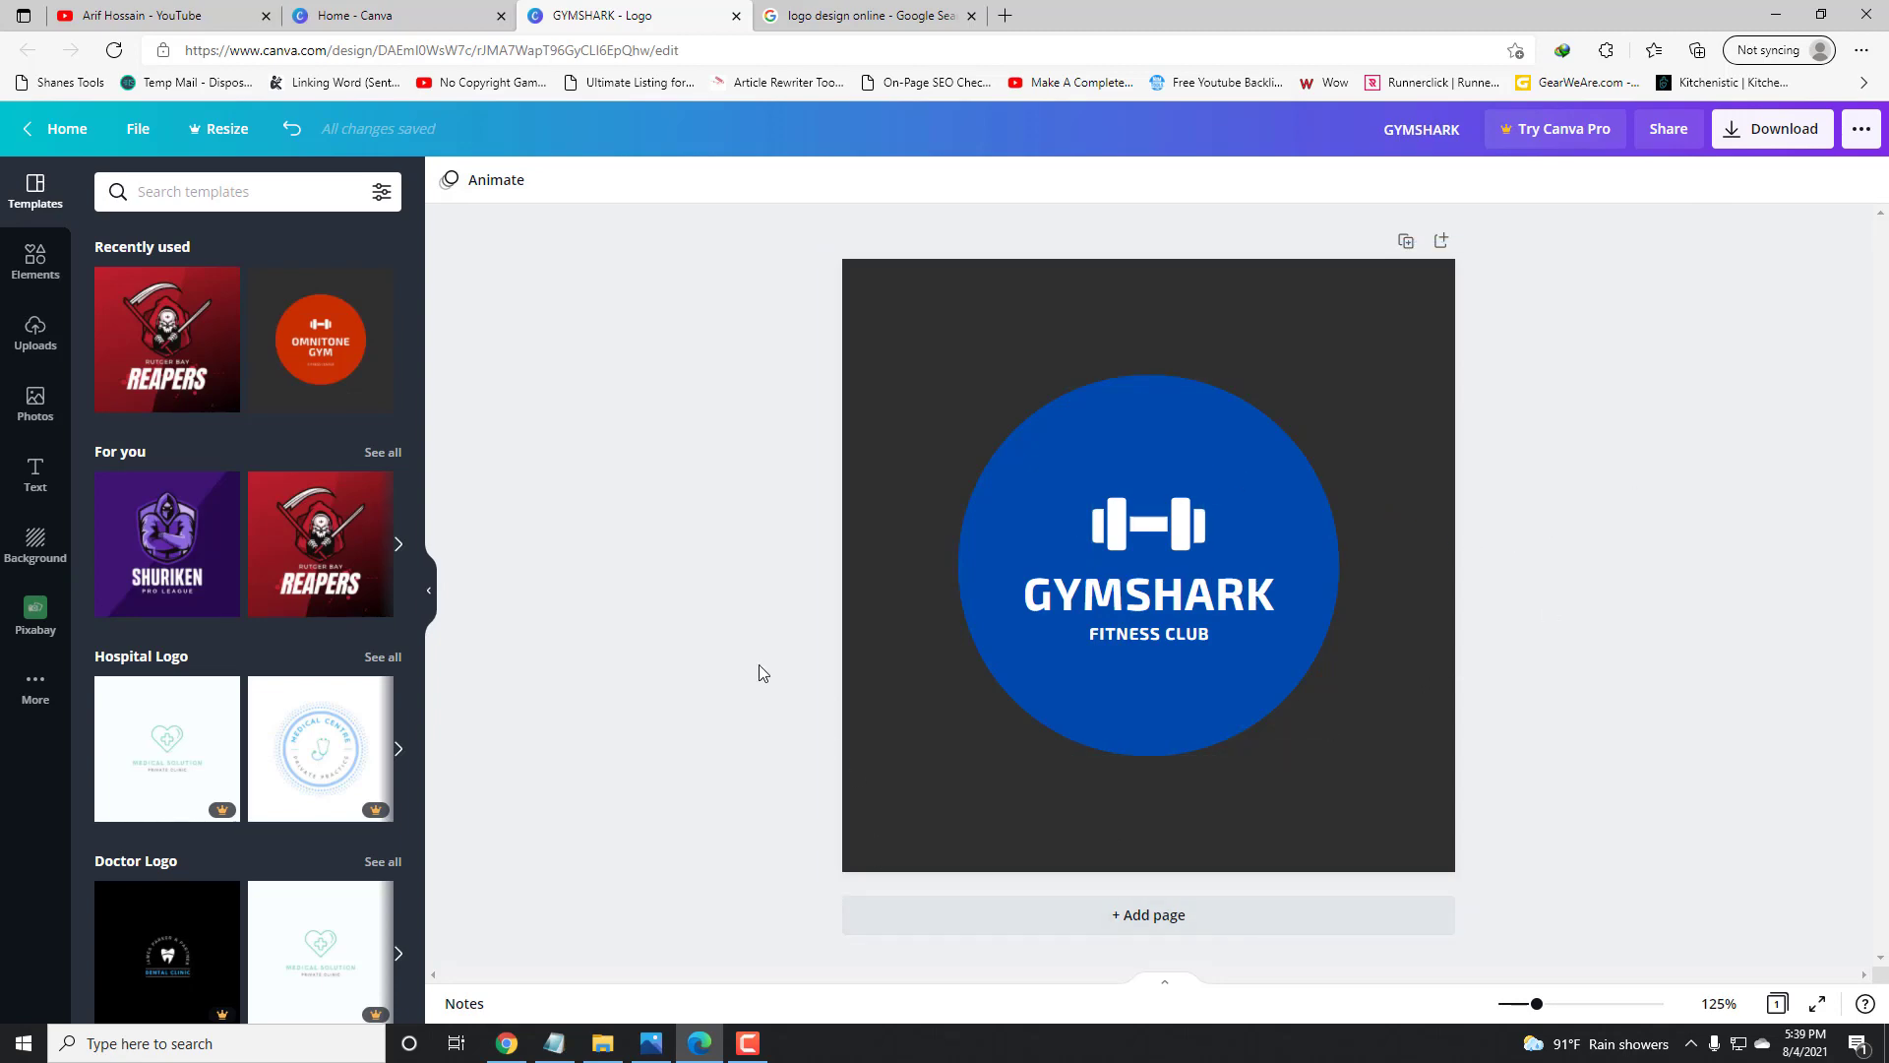
Look through the logo template categories and open the library of design elements.
scroll(240, 445, "down", 13)
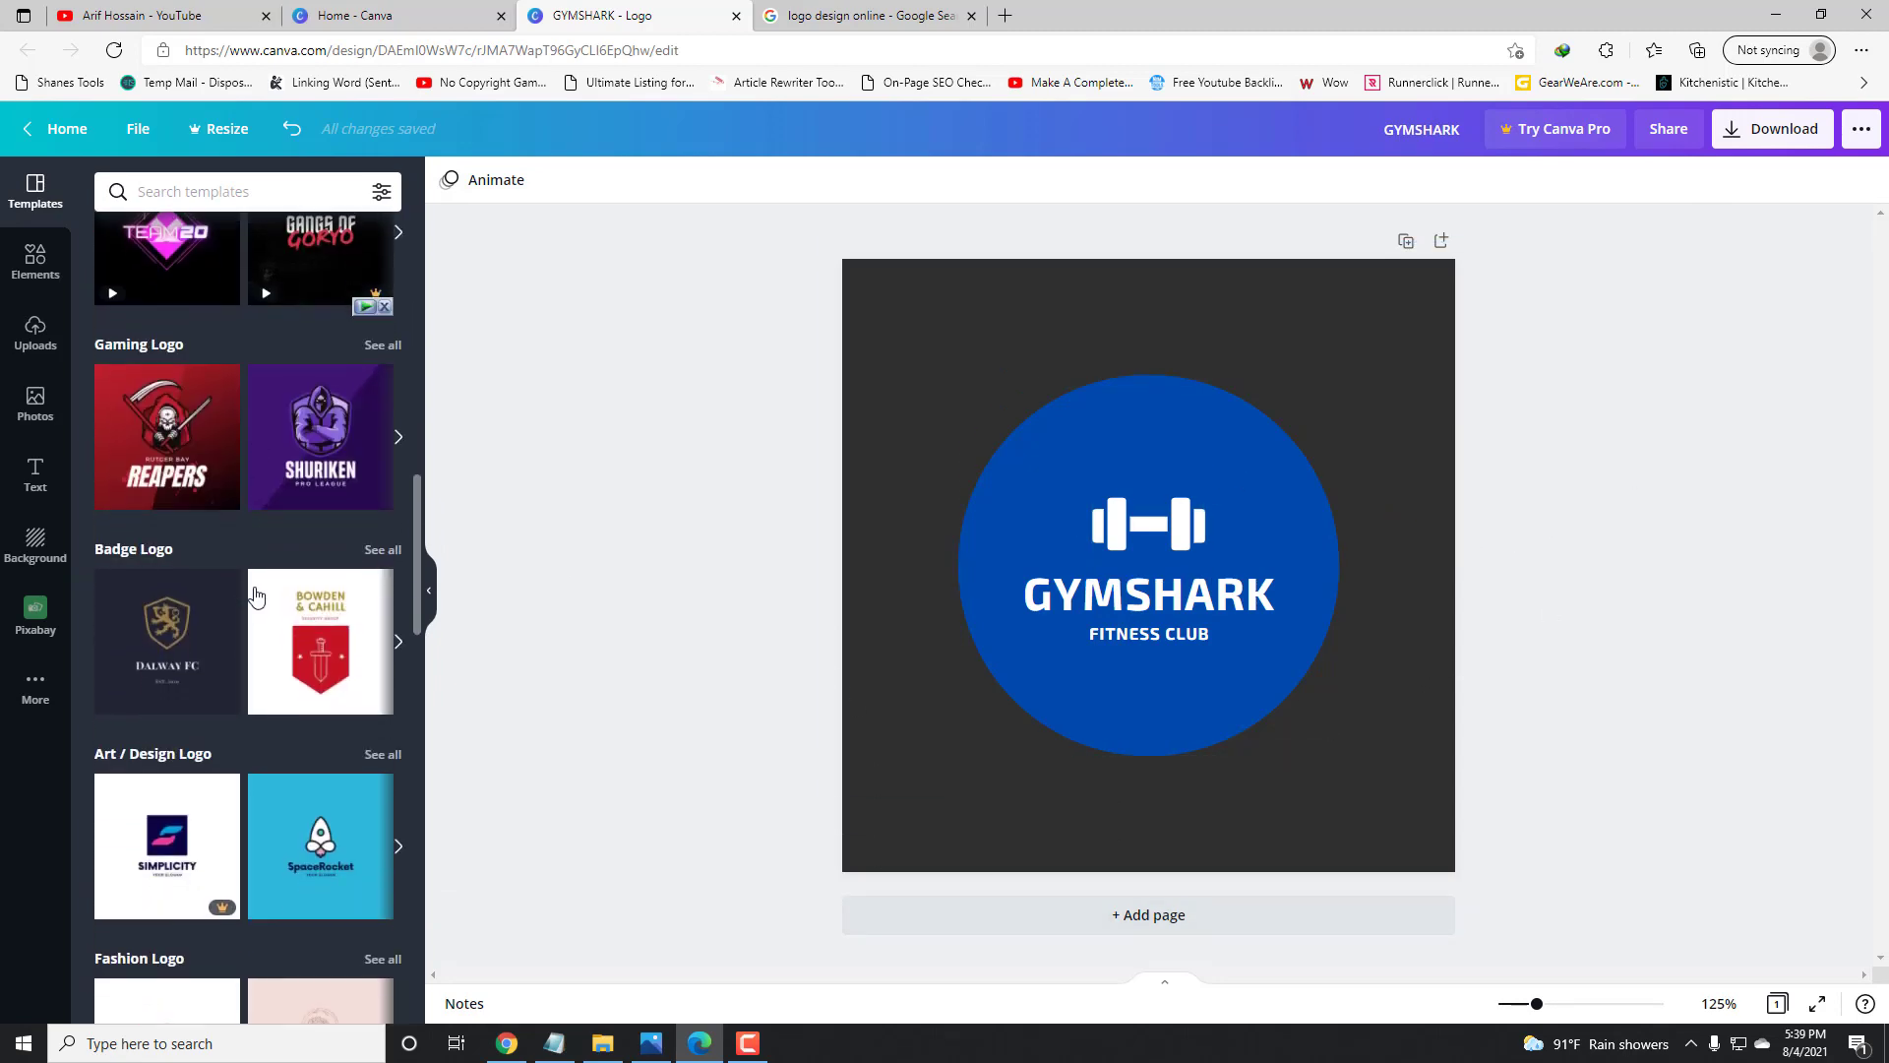
scroll(258, 620, "down", 11)
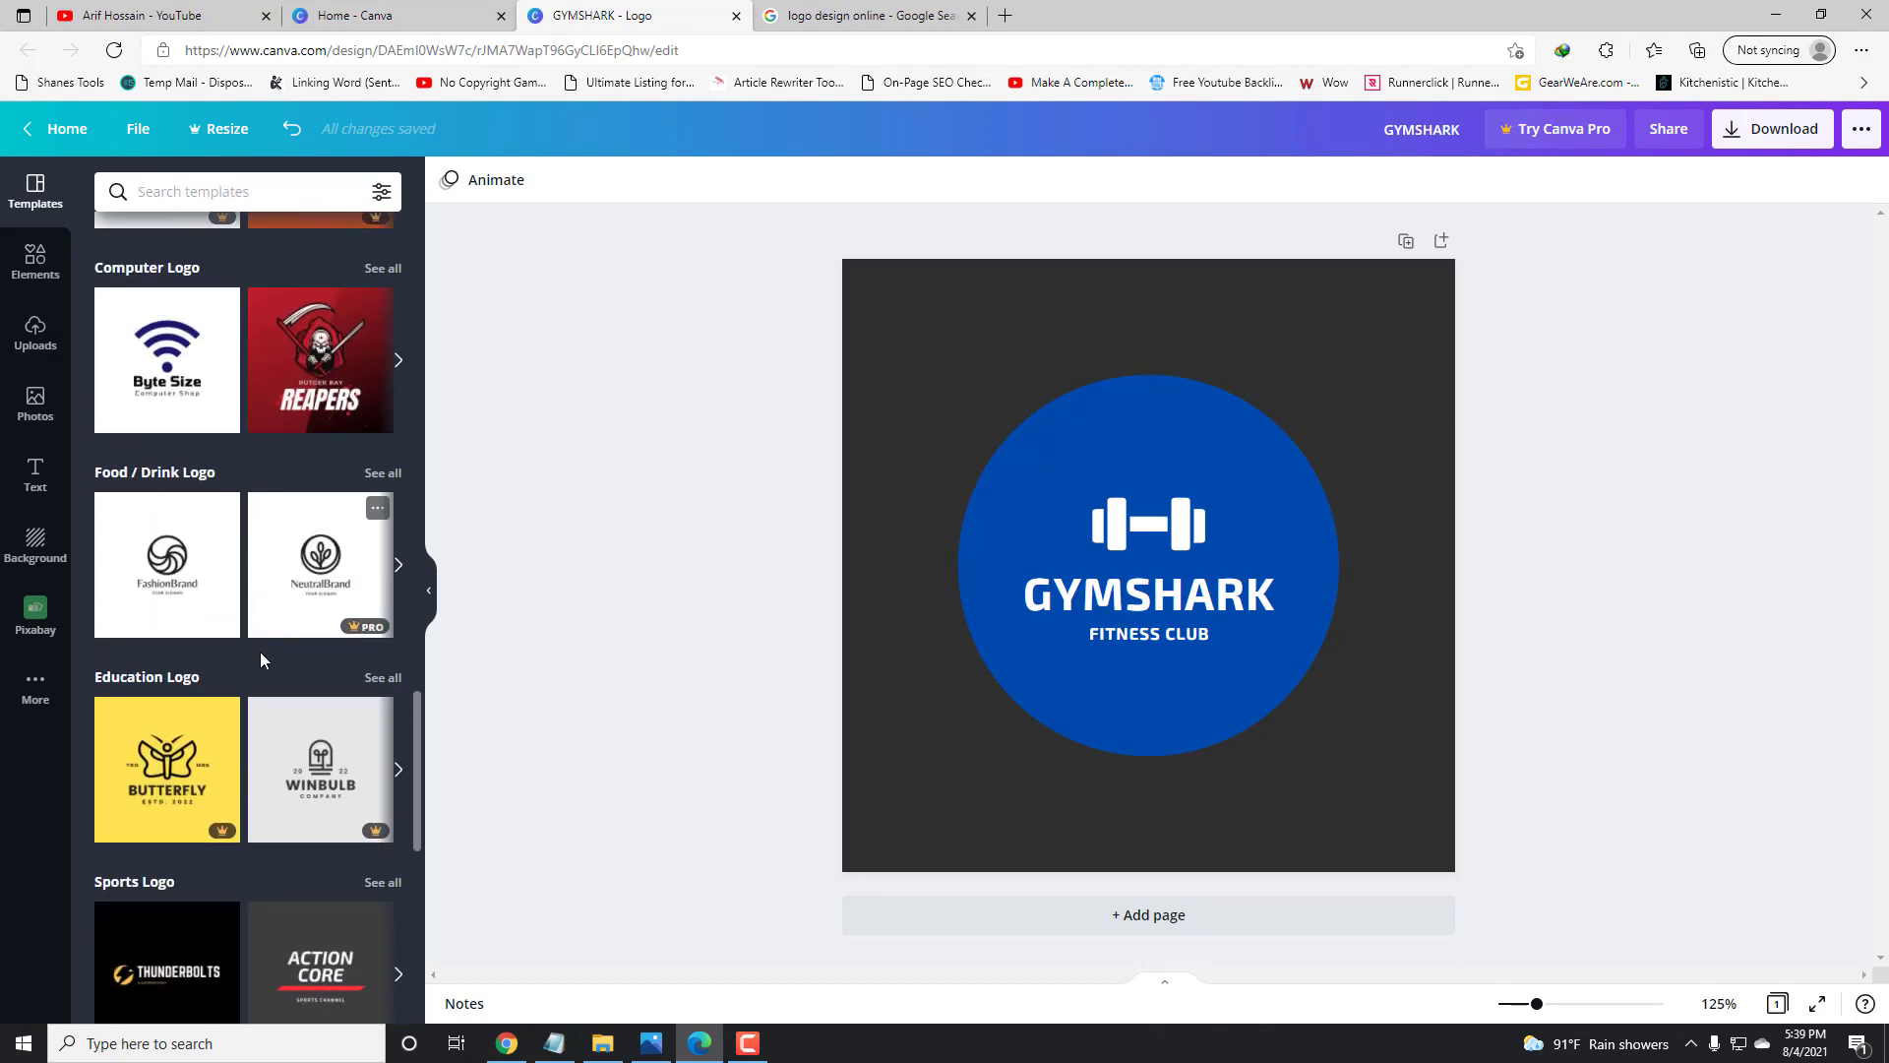
scroll(230, 687, "down", 6)
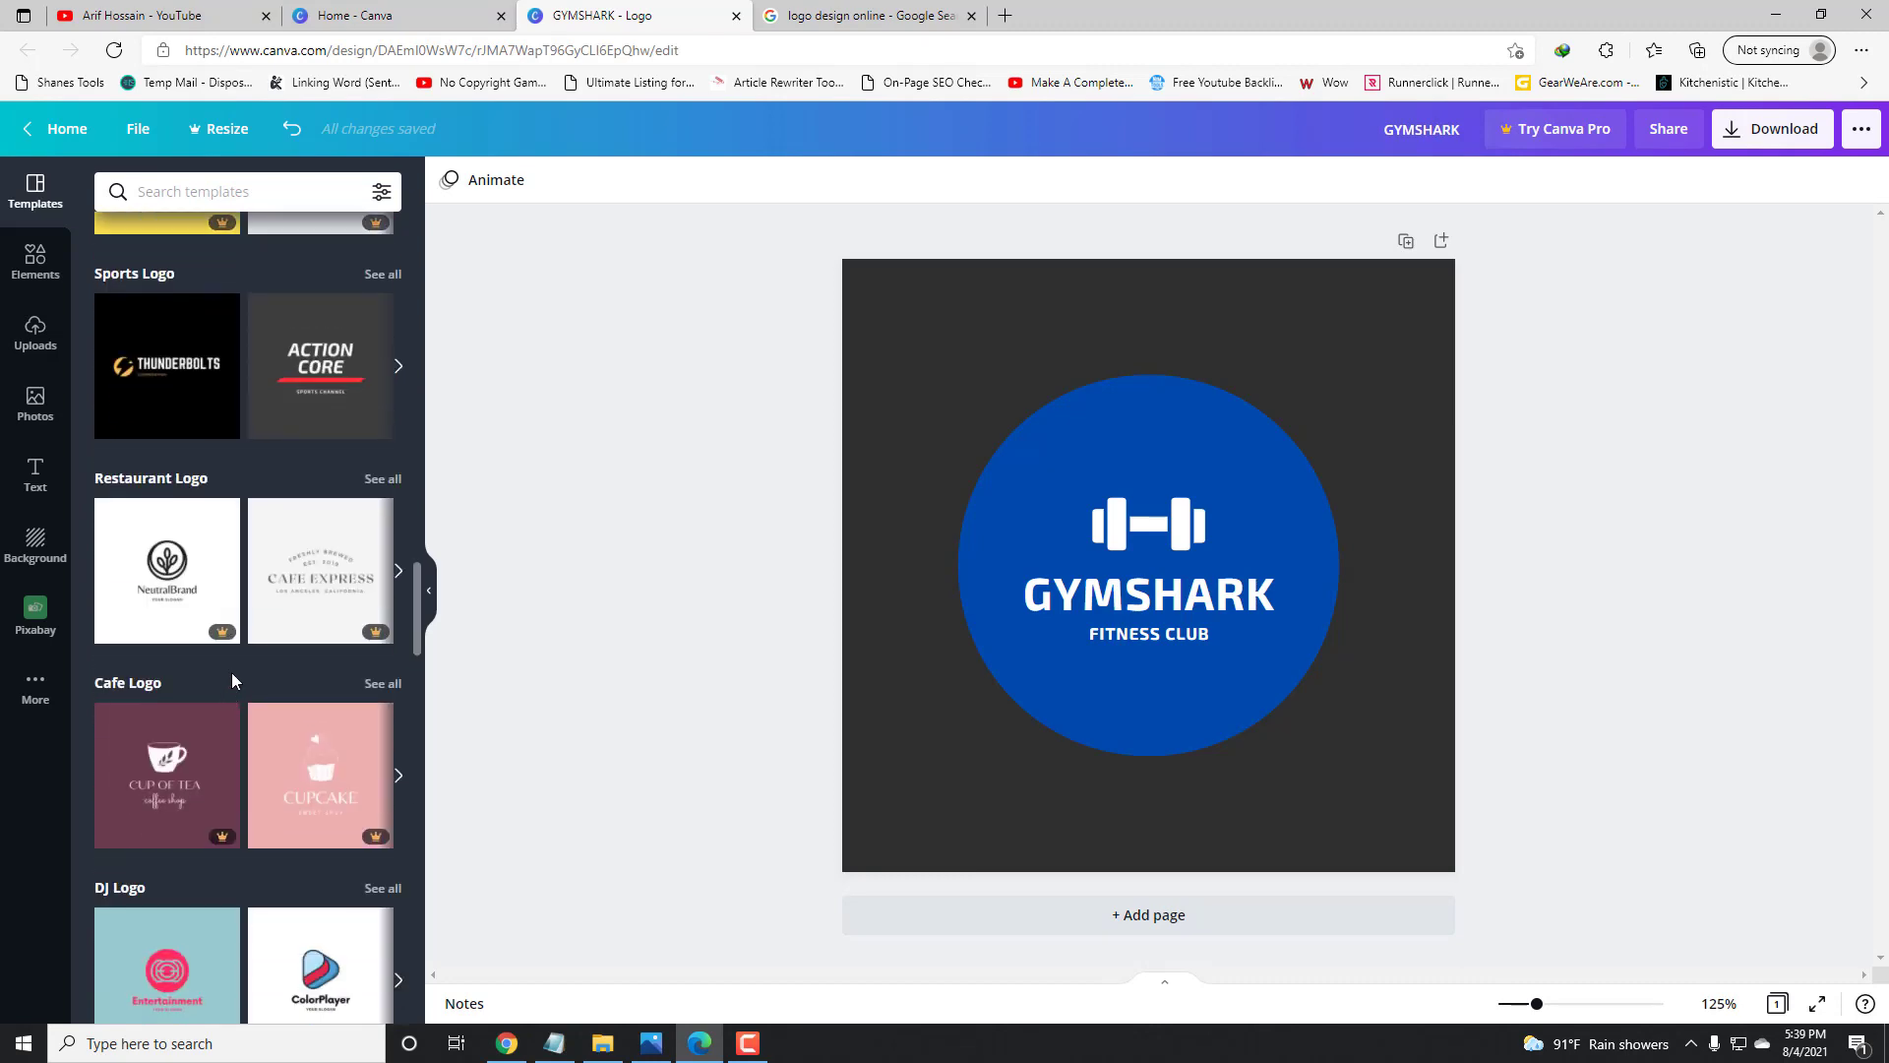
scroll(329, 601, "up", 20)
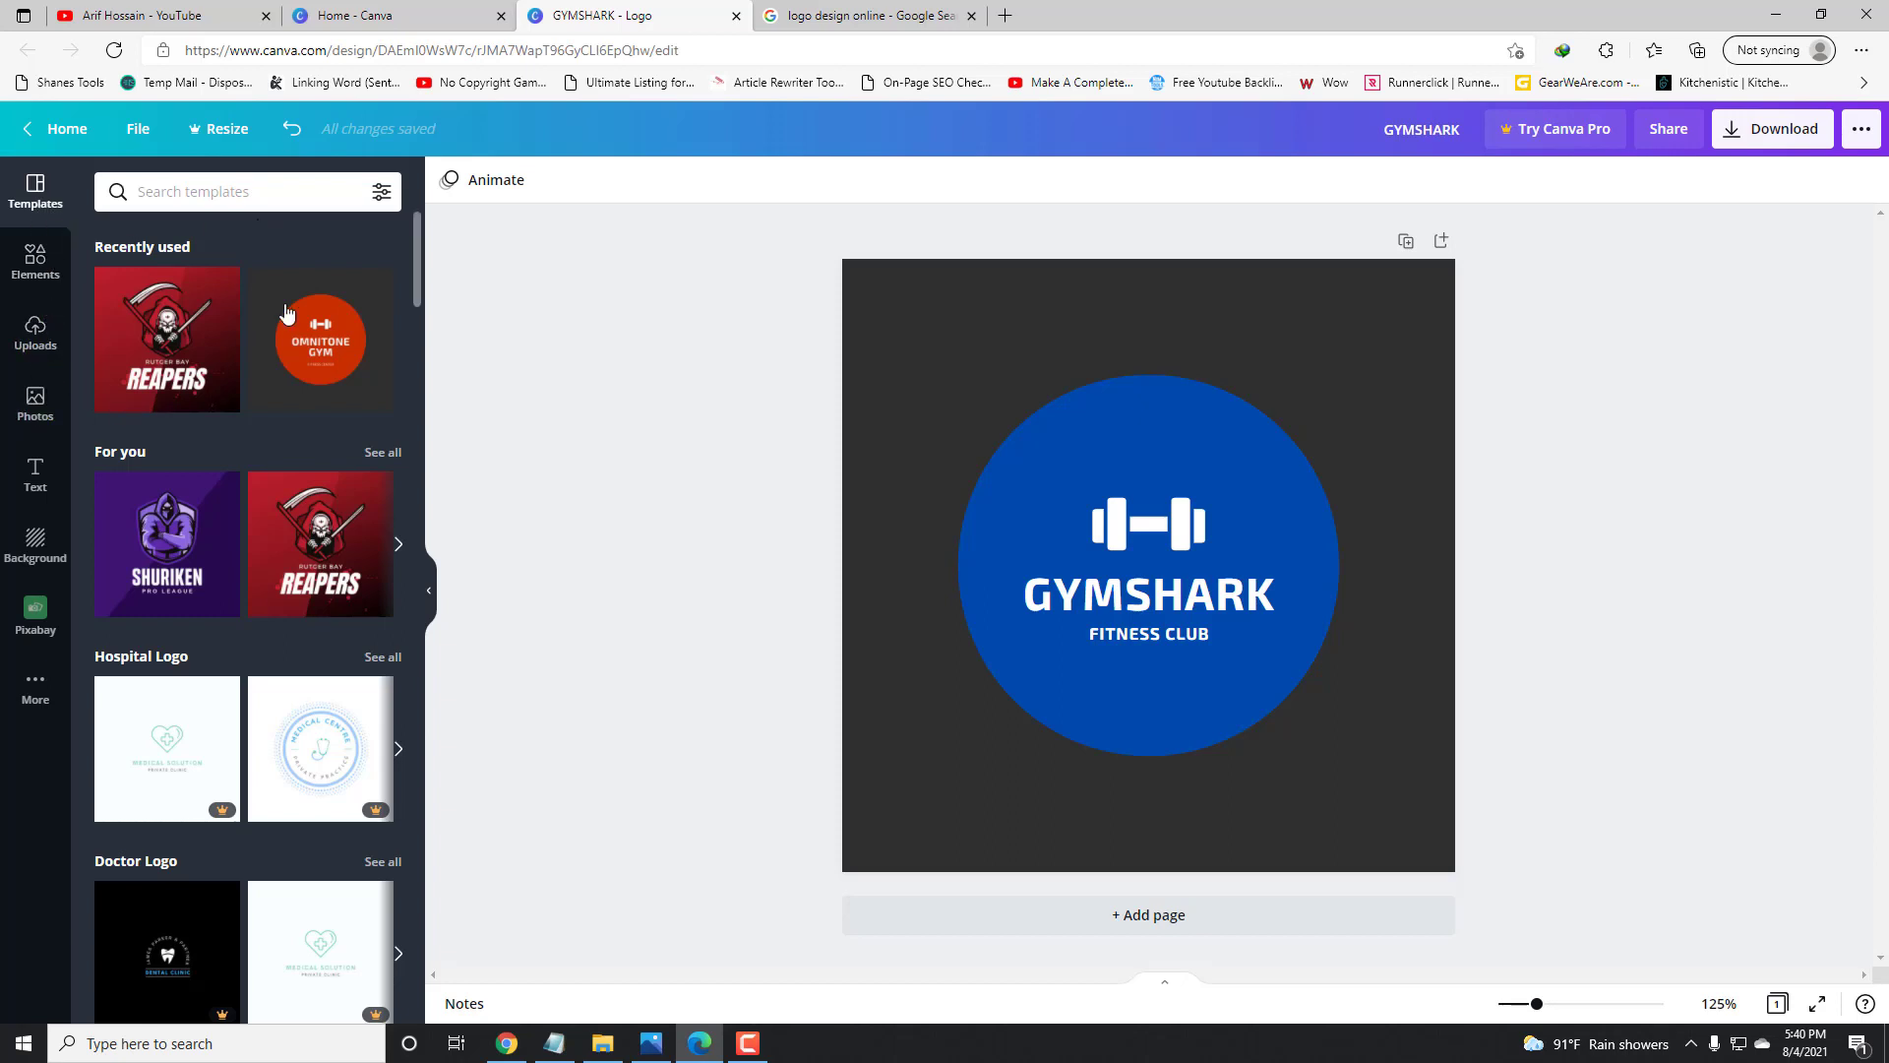
left_click(36, 264)
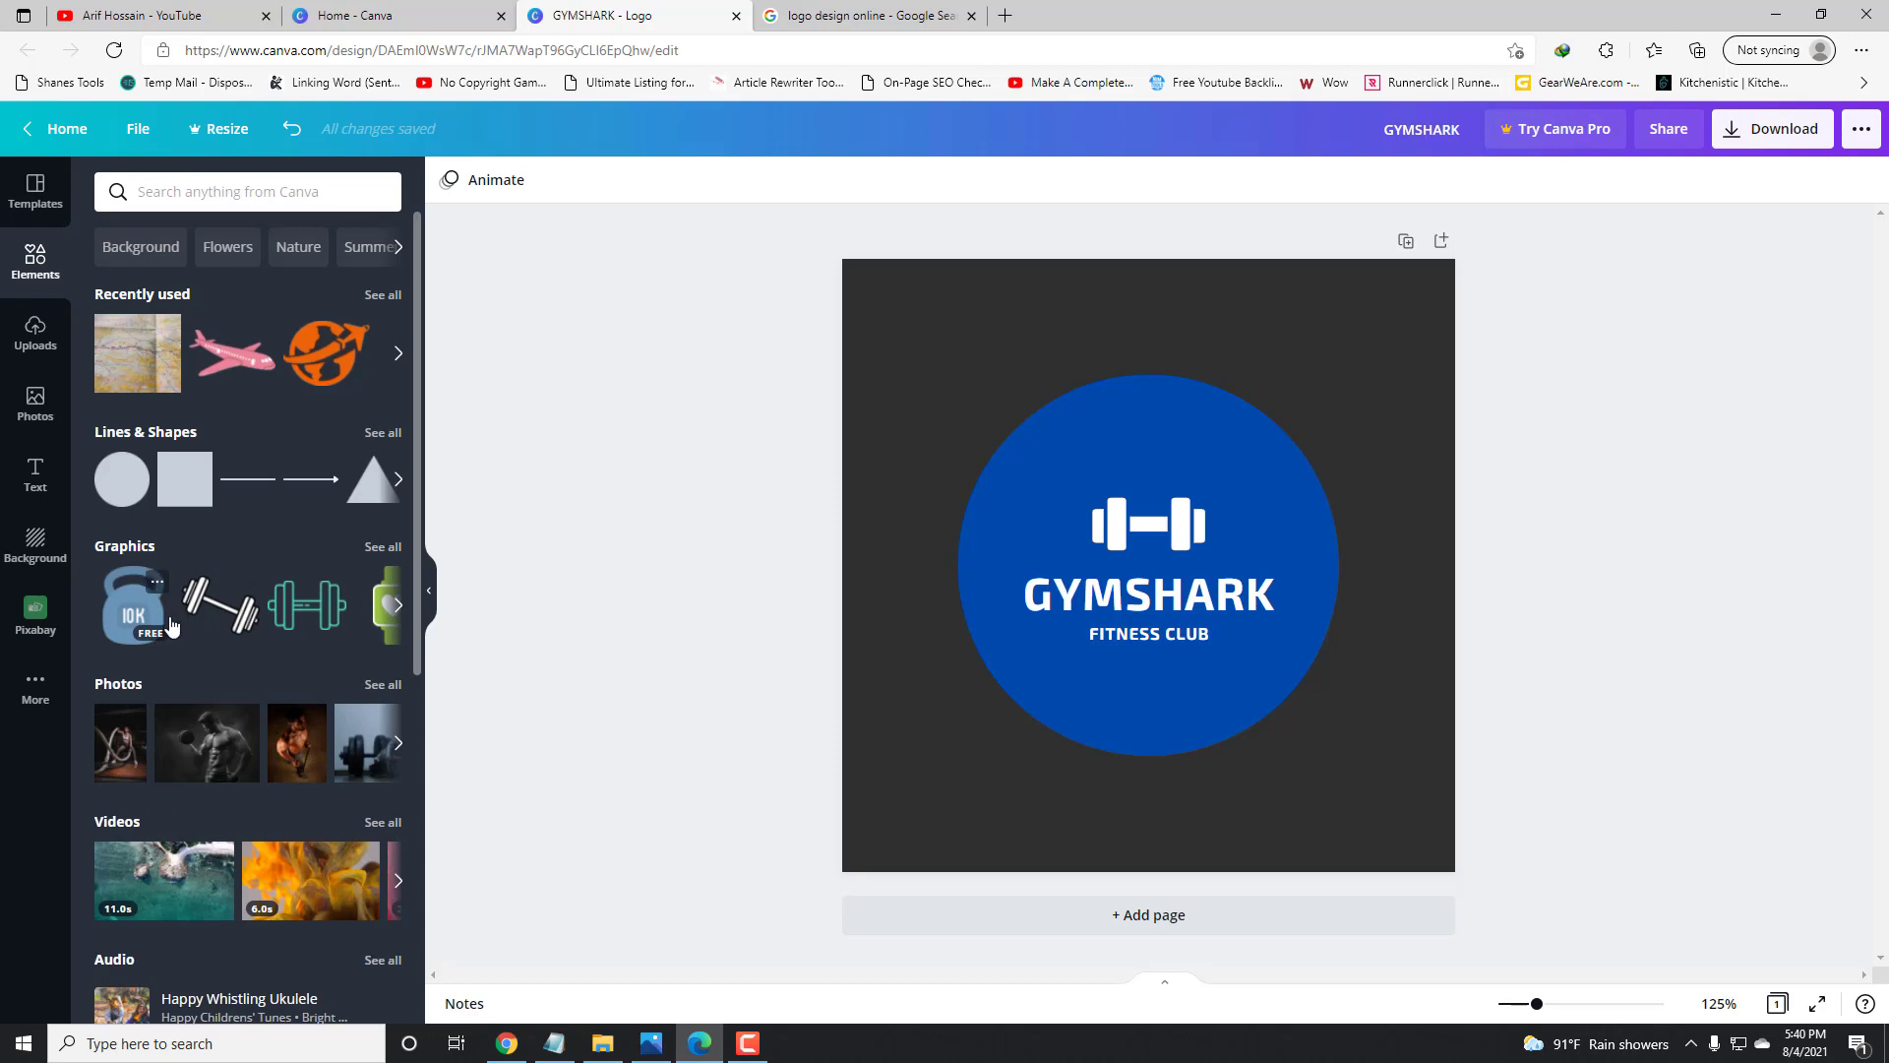
Replace the dumbbell icon with the graphic of a running woman holding dumbbells, reduced in size.
left_click(398, 605)
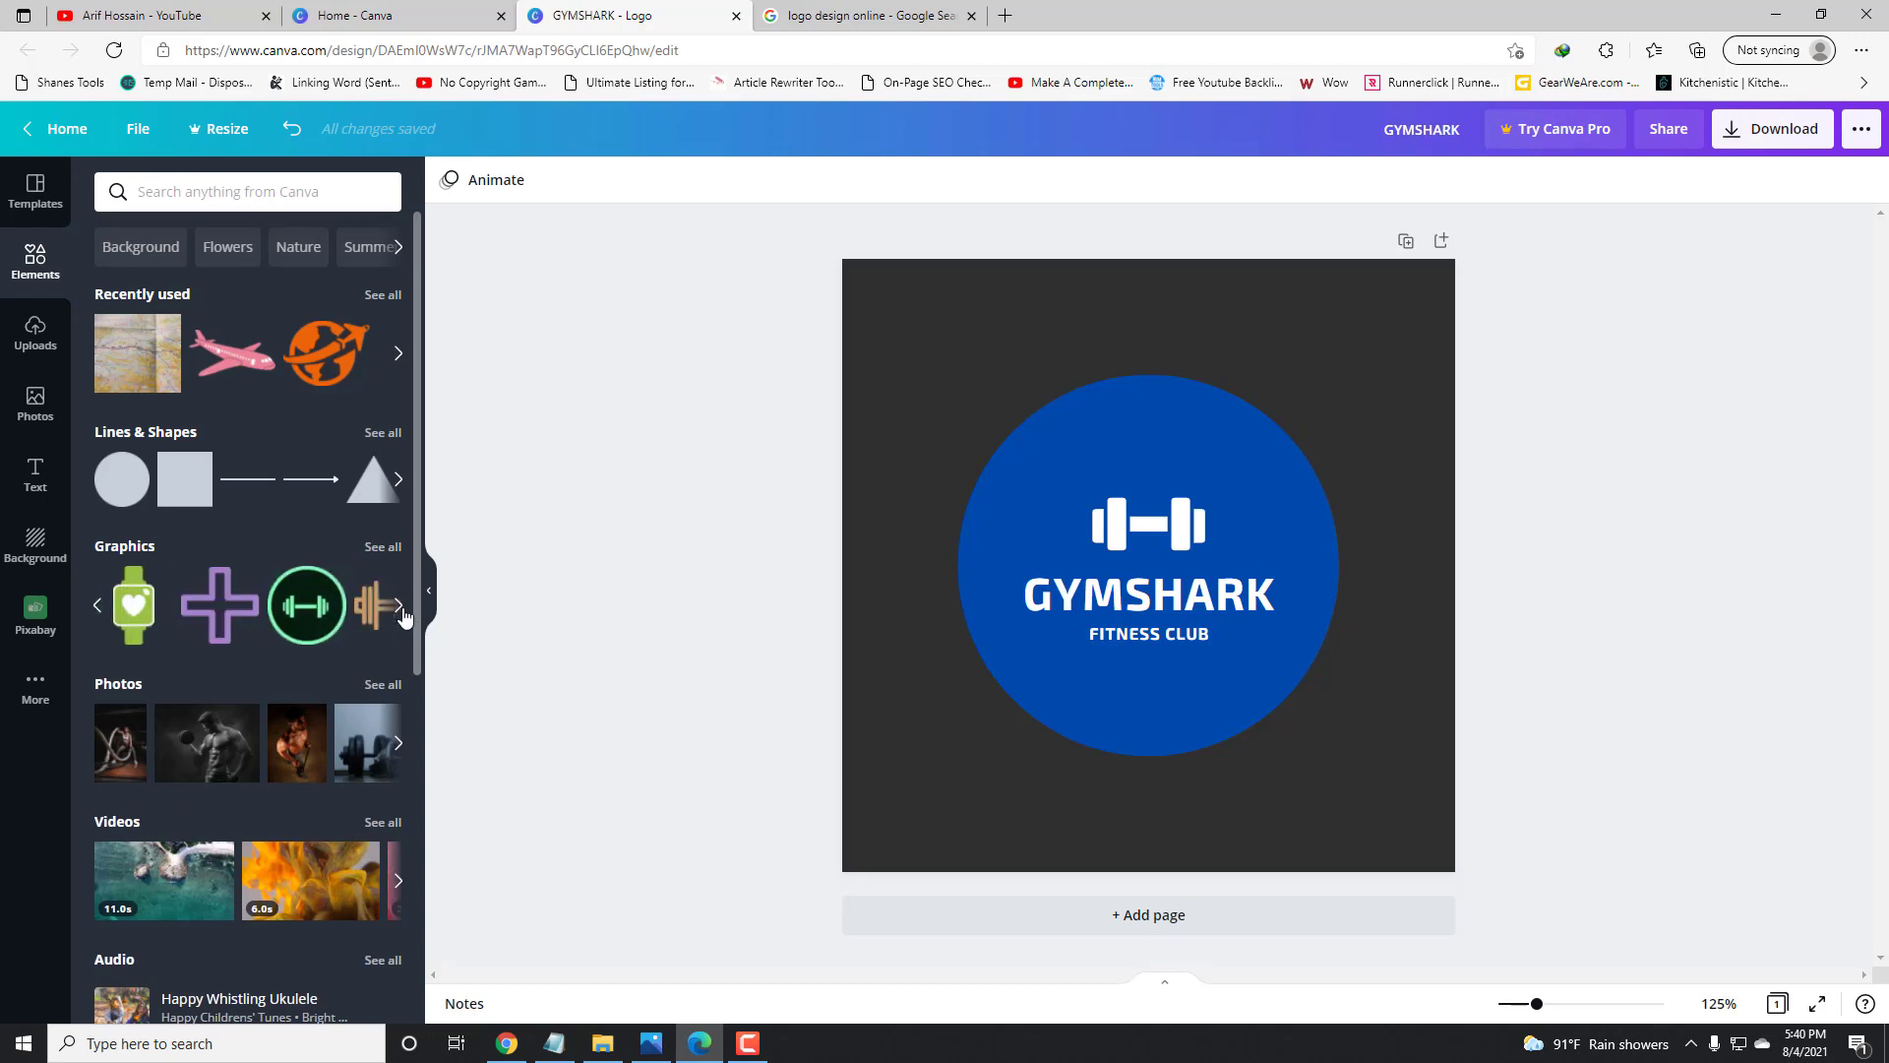
left_click(398, 605)
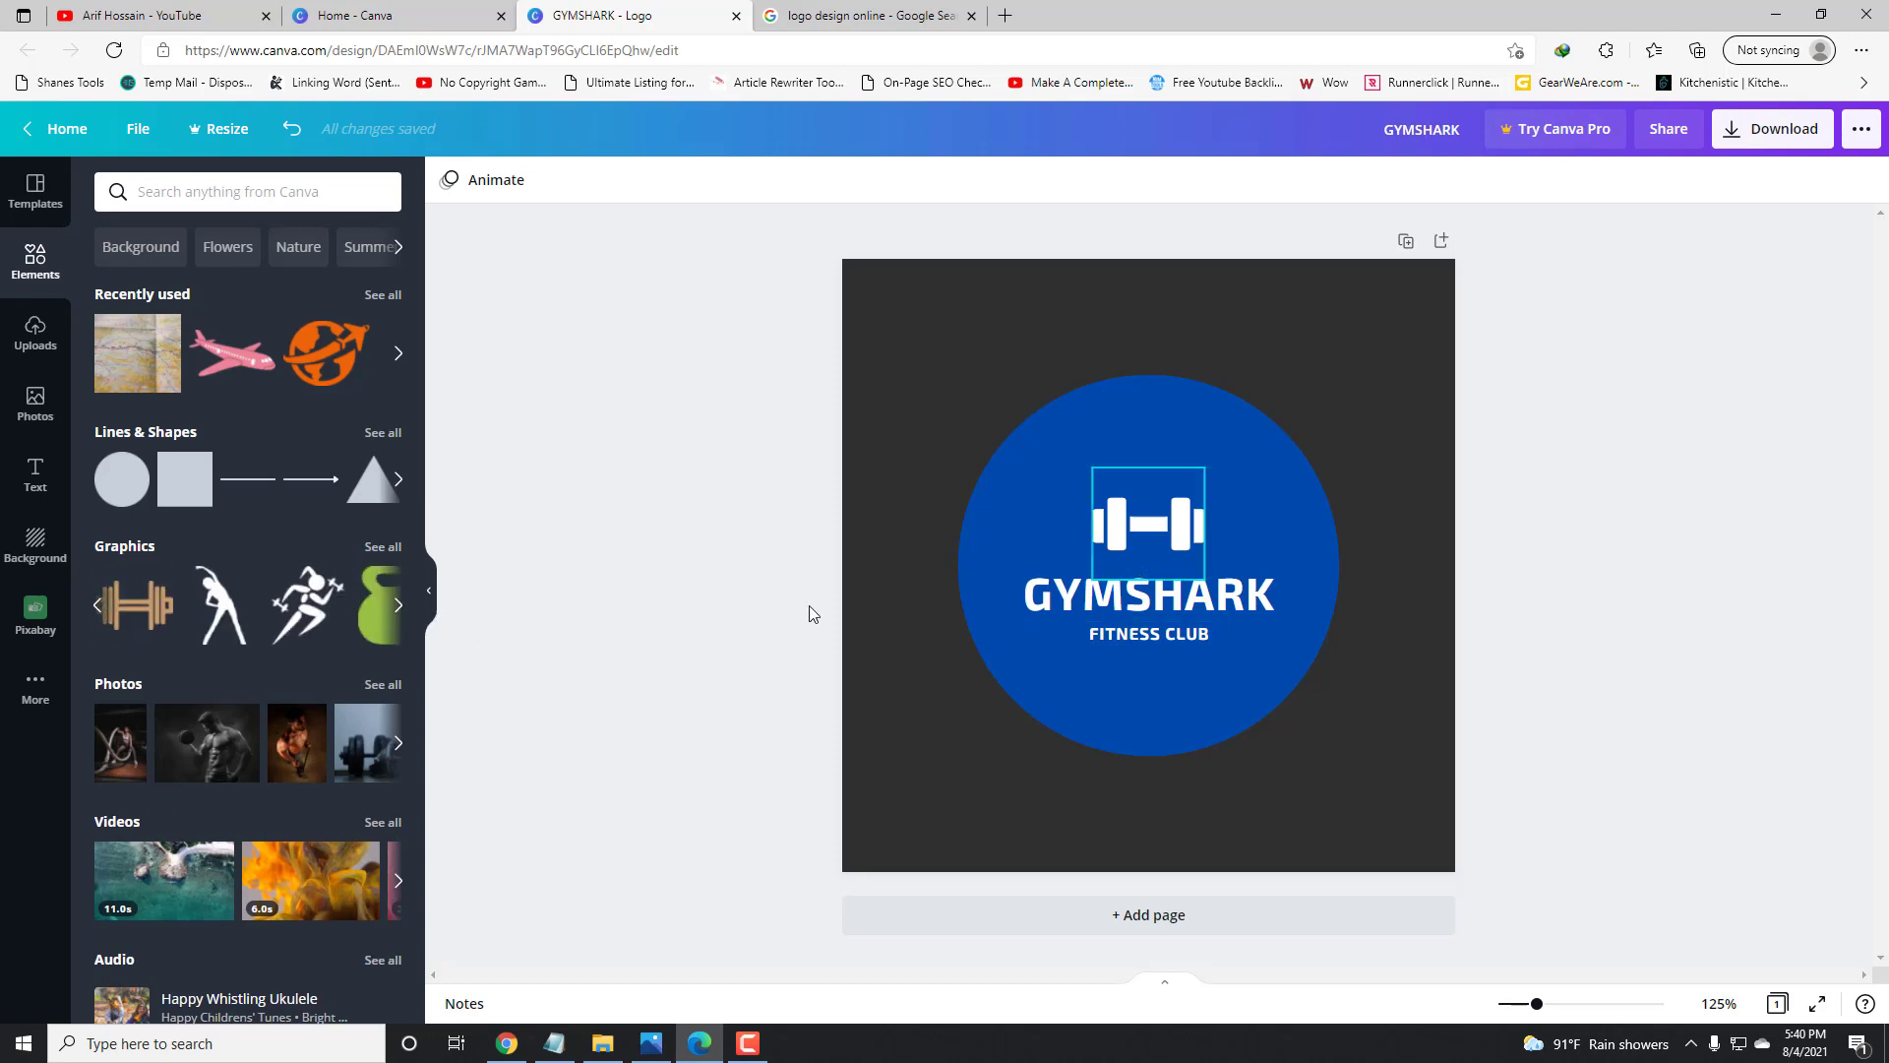
left_click(307, 604)
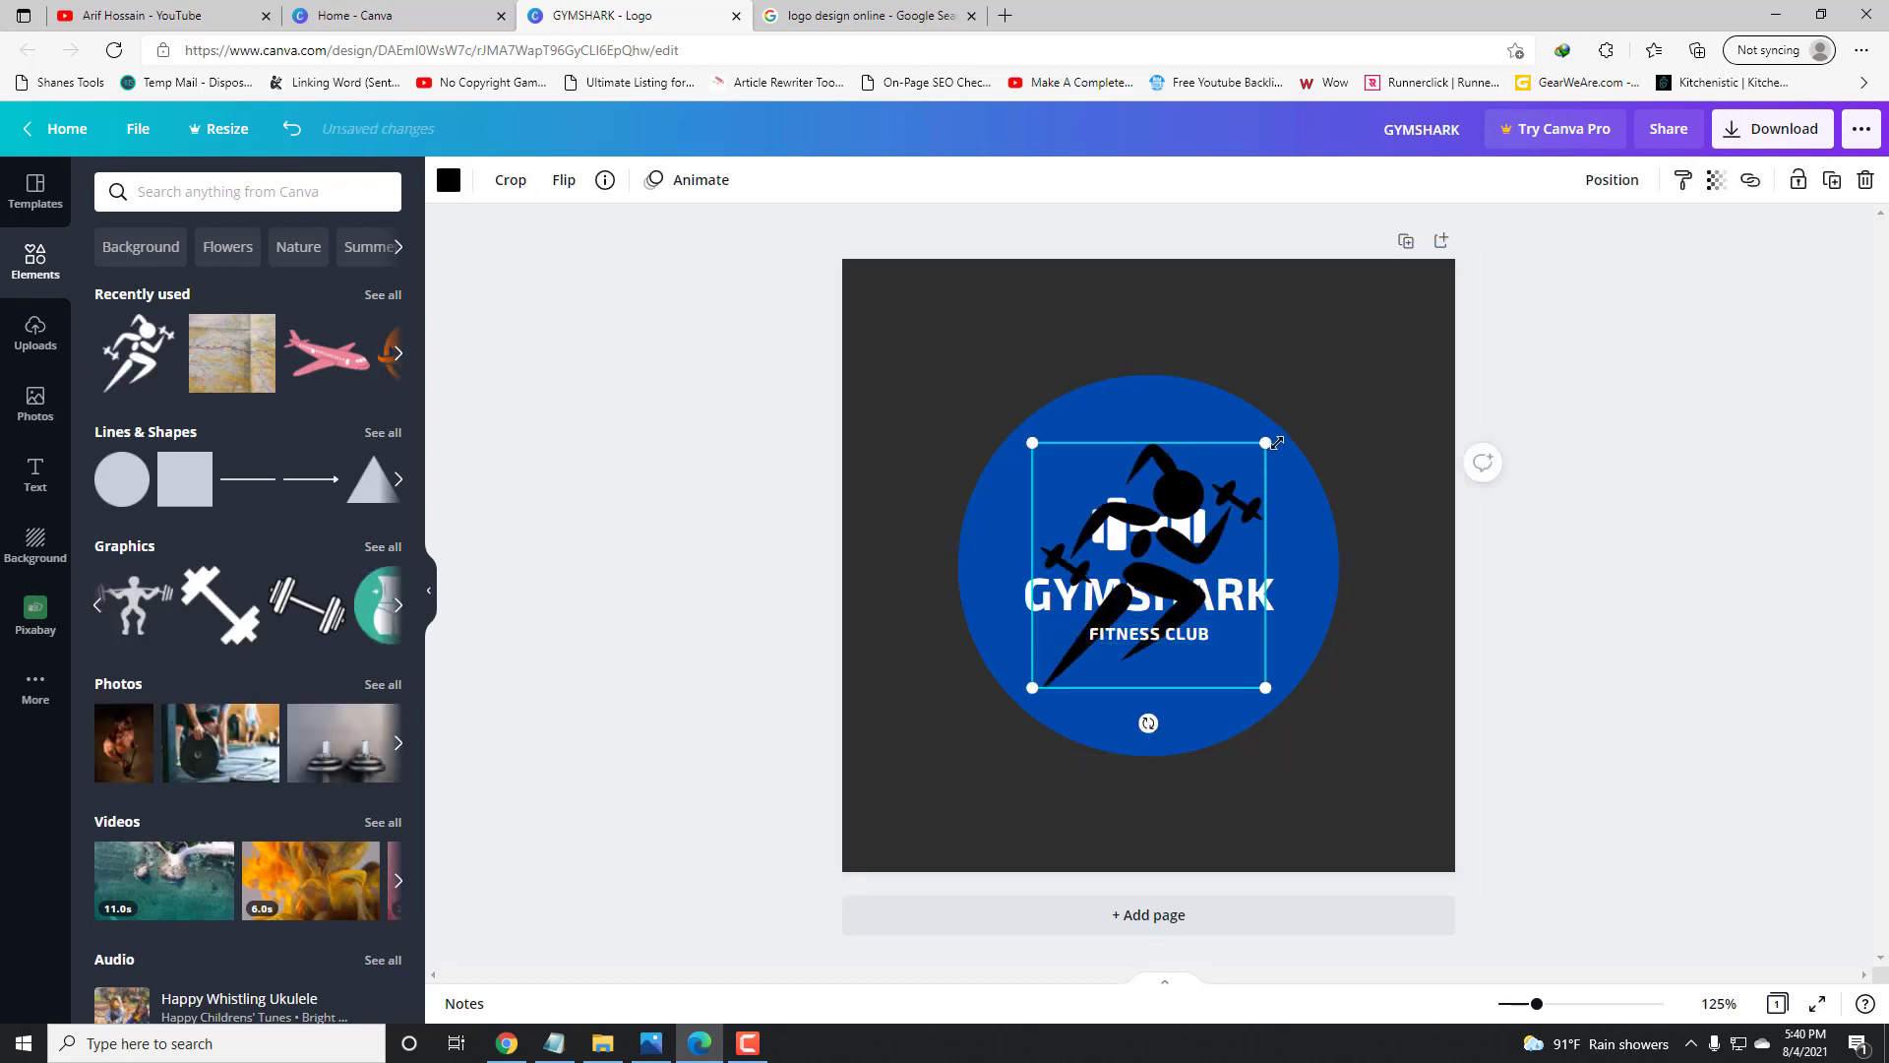
left_click_drag(1269, 443, 1086, 493)
left_click(1198, 531)
key("Delete")
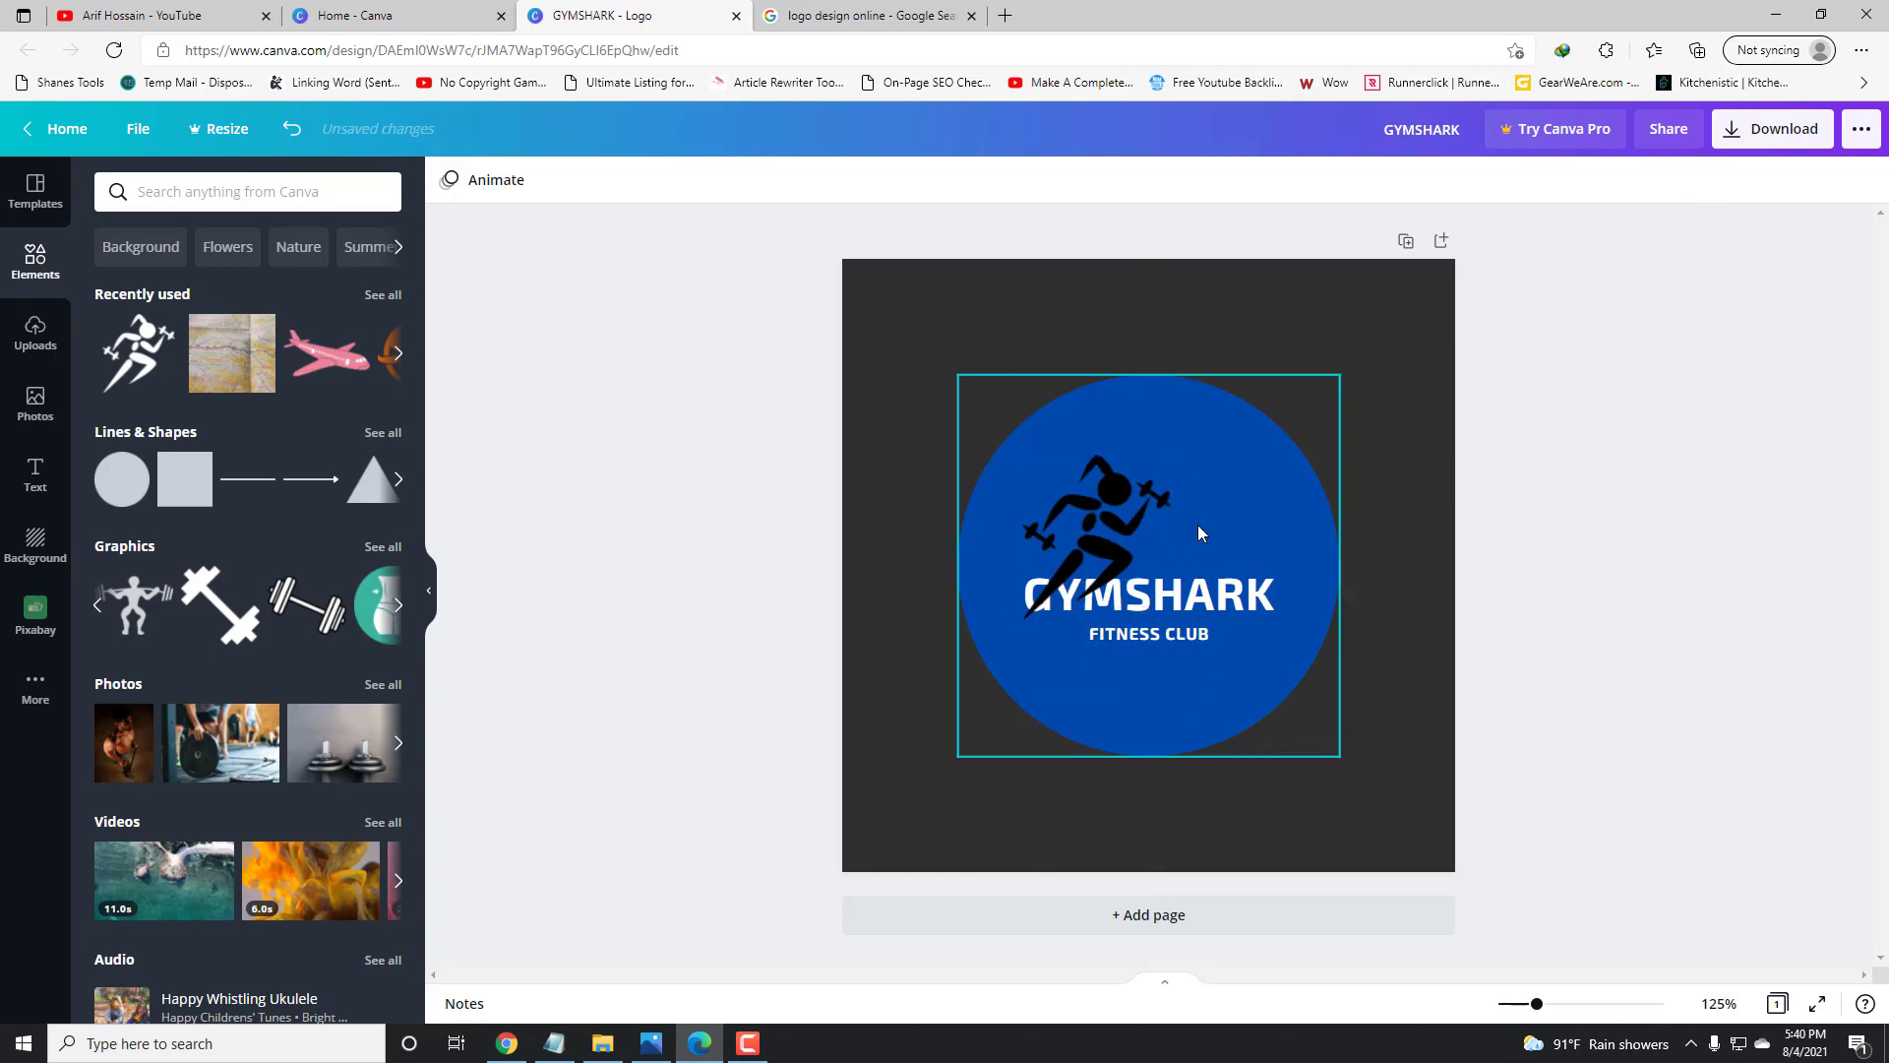
Shrink the running woman further and centre her above the GYMSHARK heading.
left_click(1113, 526)
left_click_drag(1113, 526, 1229, 443)
left_click(1508, 592)
left_click(1383, 641)
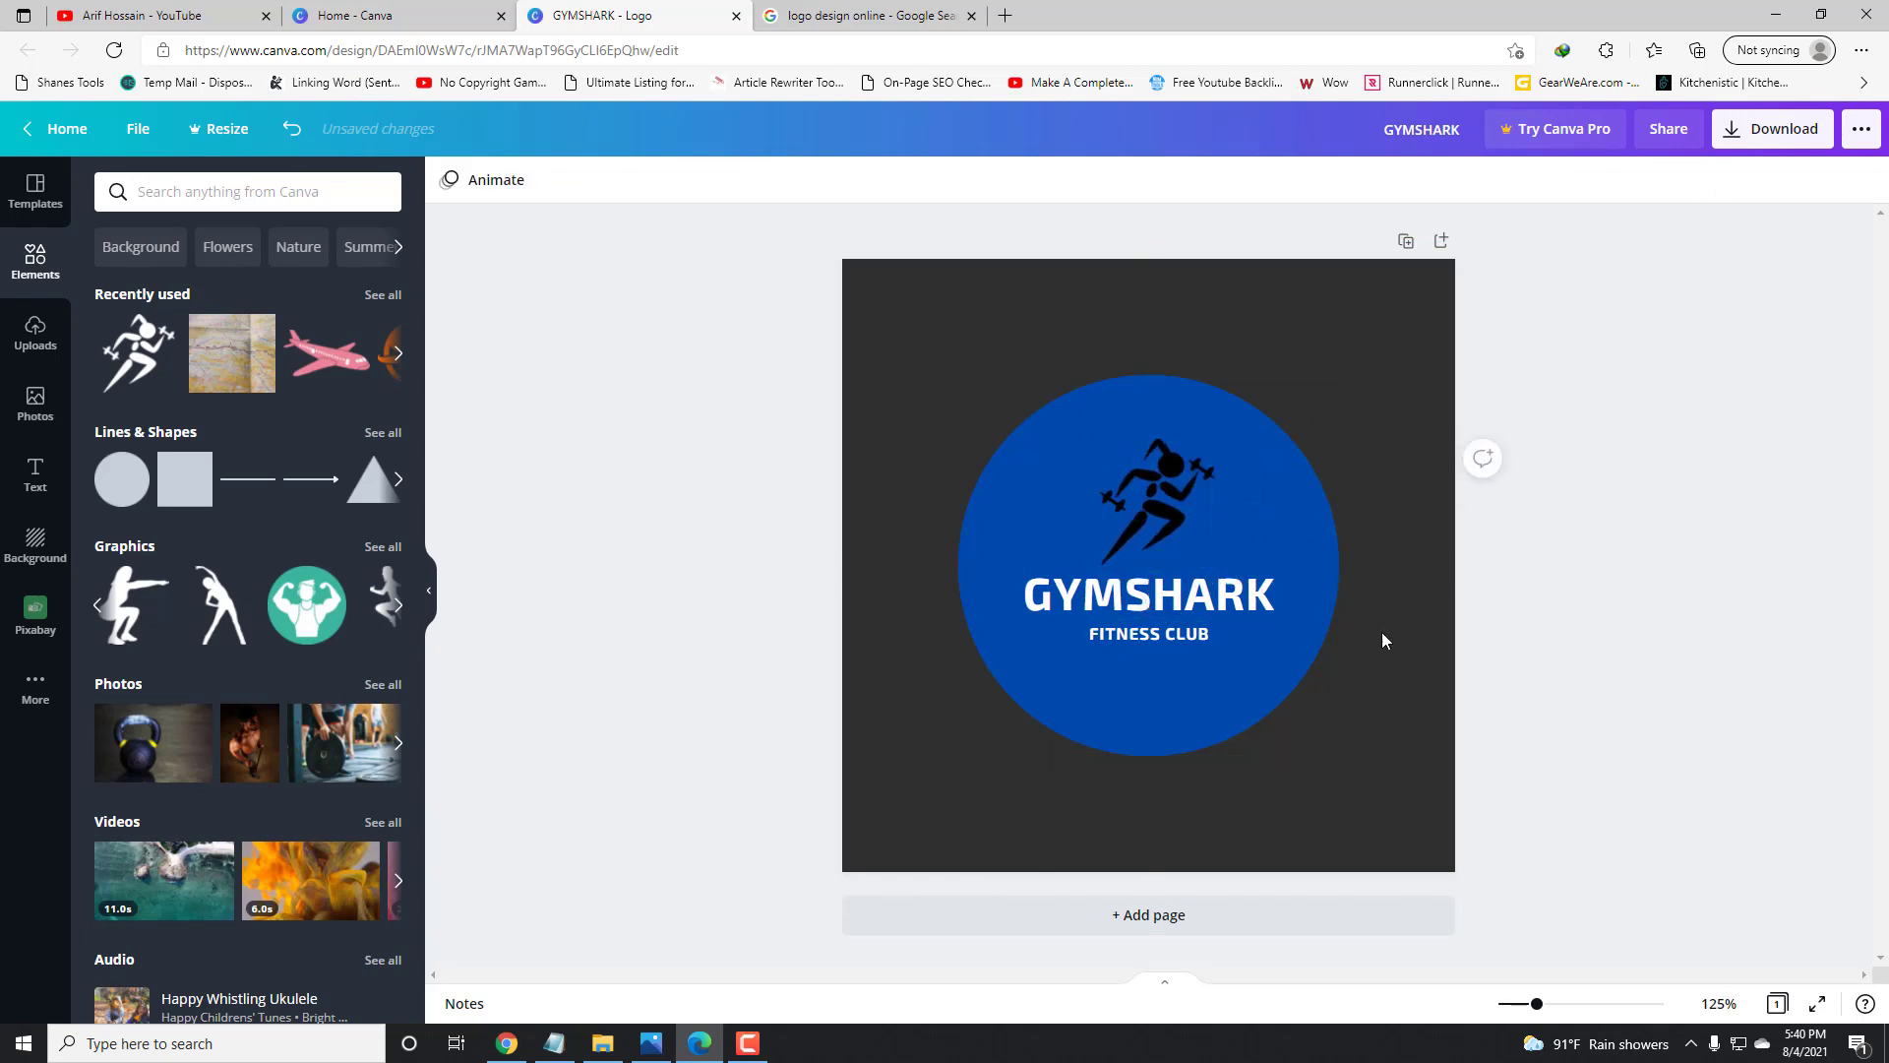
Move the GYMSHARK heading and the FITNESS CLUB tagline slightly lower inside the circle.
left_click(1146, 596)
left_click_drag(1165, 636, 1167, 630)
left_click(1167, 610)
Enlarge the running woman a little and centre her in the space above the lowered heading.
left_click_drag(1164, 510, 1157, 529)
left_click_drag(1209, 464, 1241, 423)
left_click(1578, 569)
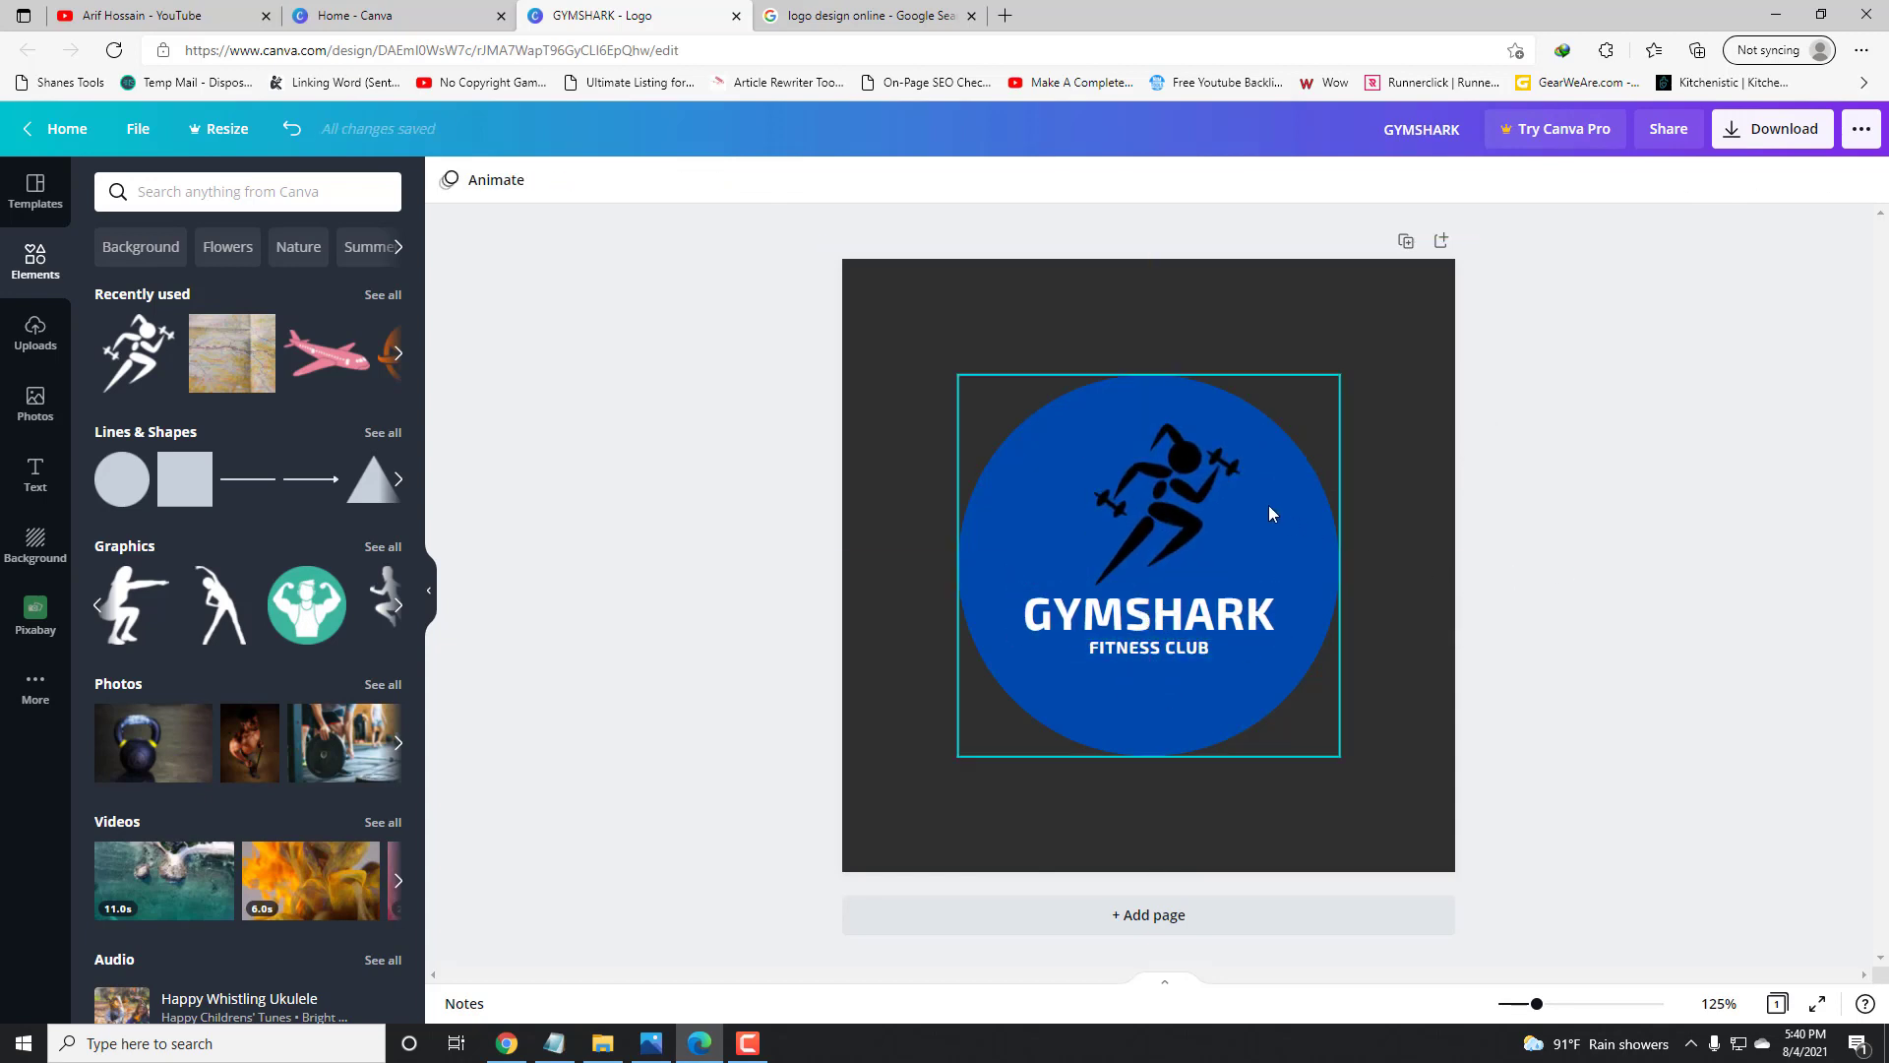
left_click_drag(1191, 492, 1174, 500)
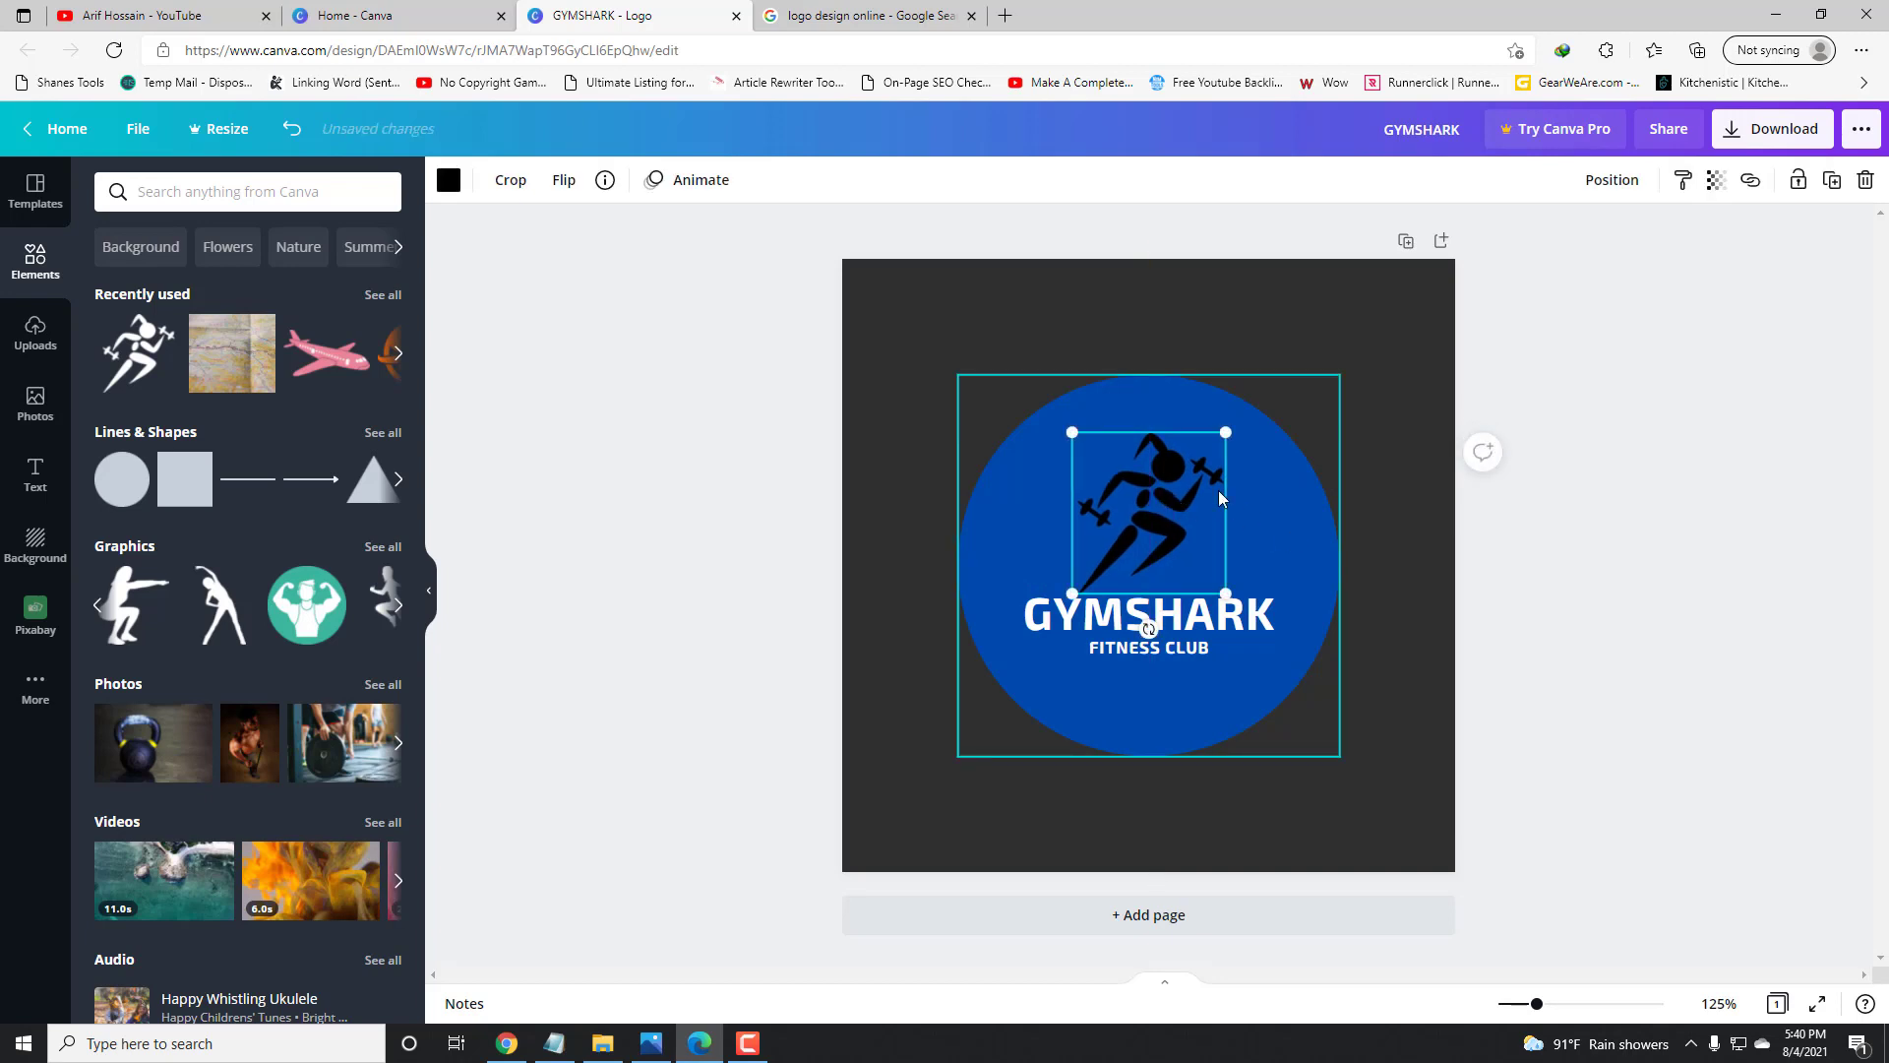
Recolour the running woman coral red after trying white.
left_click(450, 183)
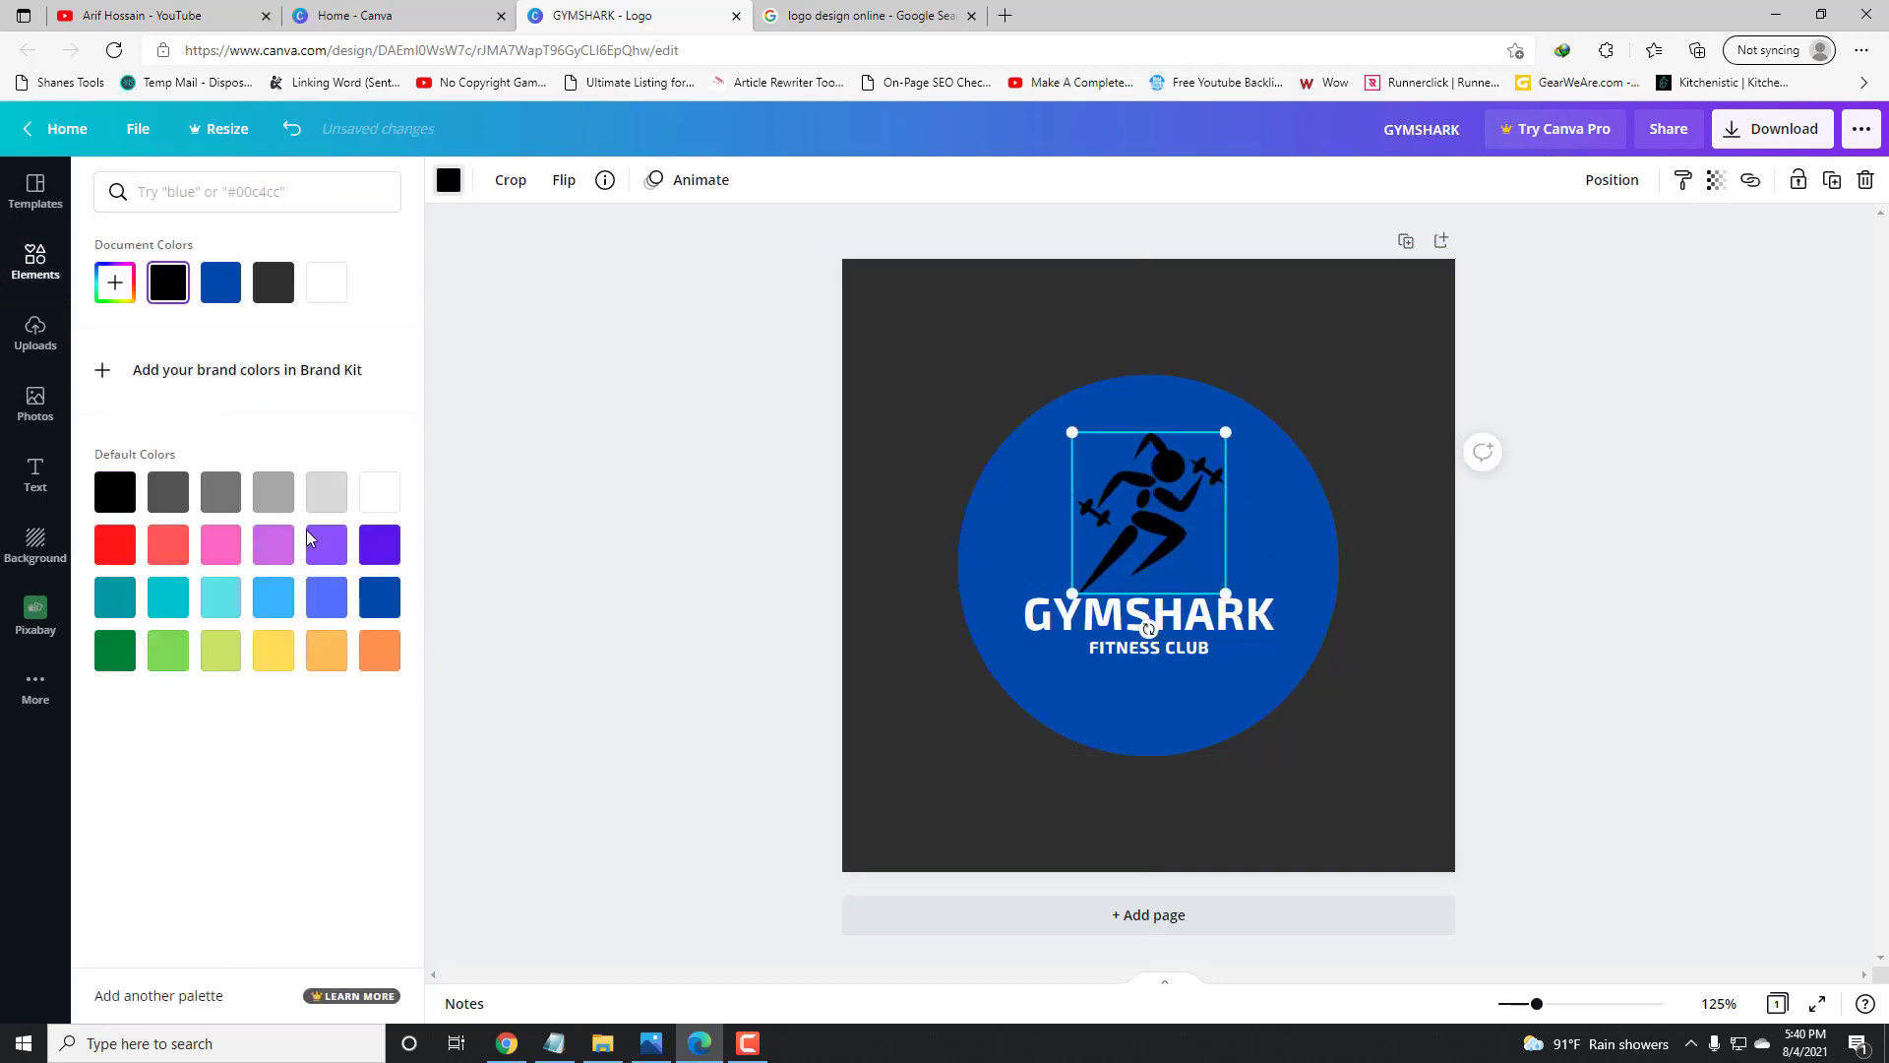
left_click(372, 496)
left_click(158, 548)
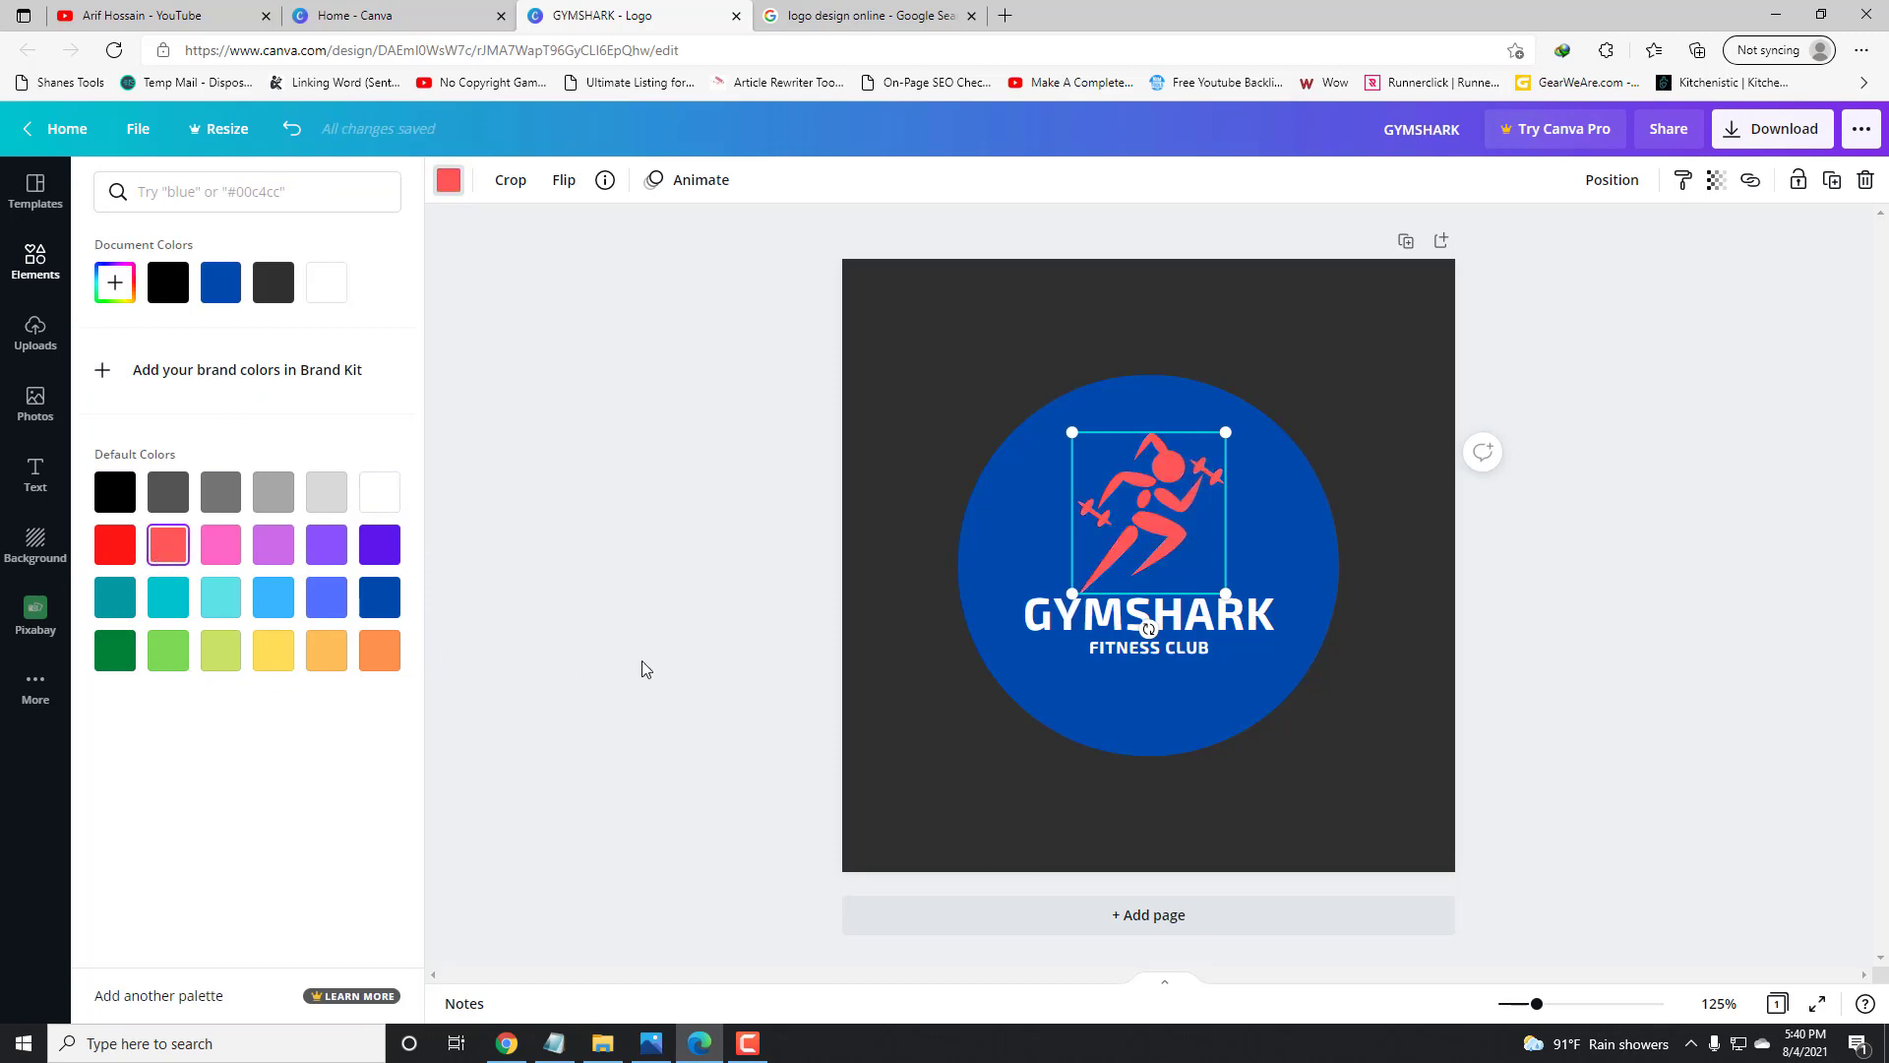
key("Escape")
Recolour the GYMSHARK heading coral red to match the running woman.
left_click(1238, 625)
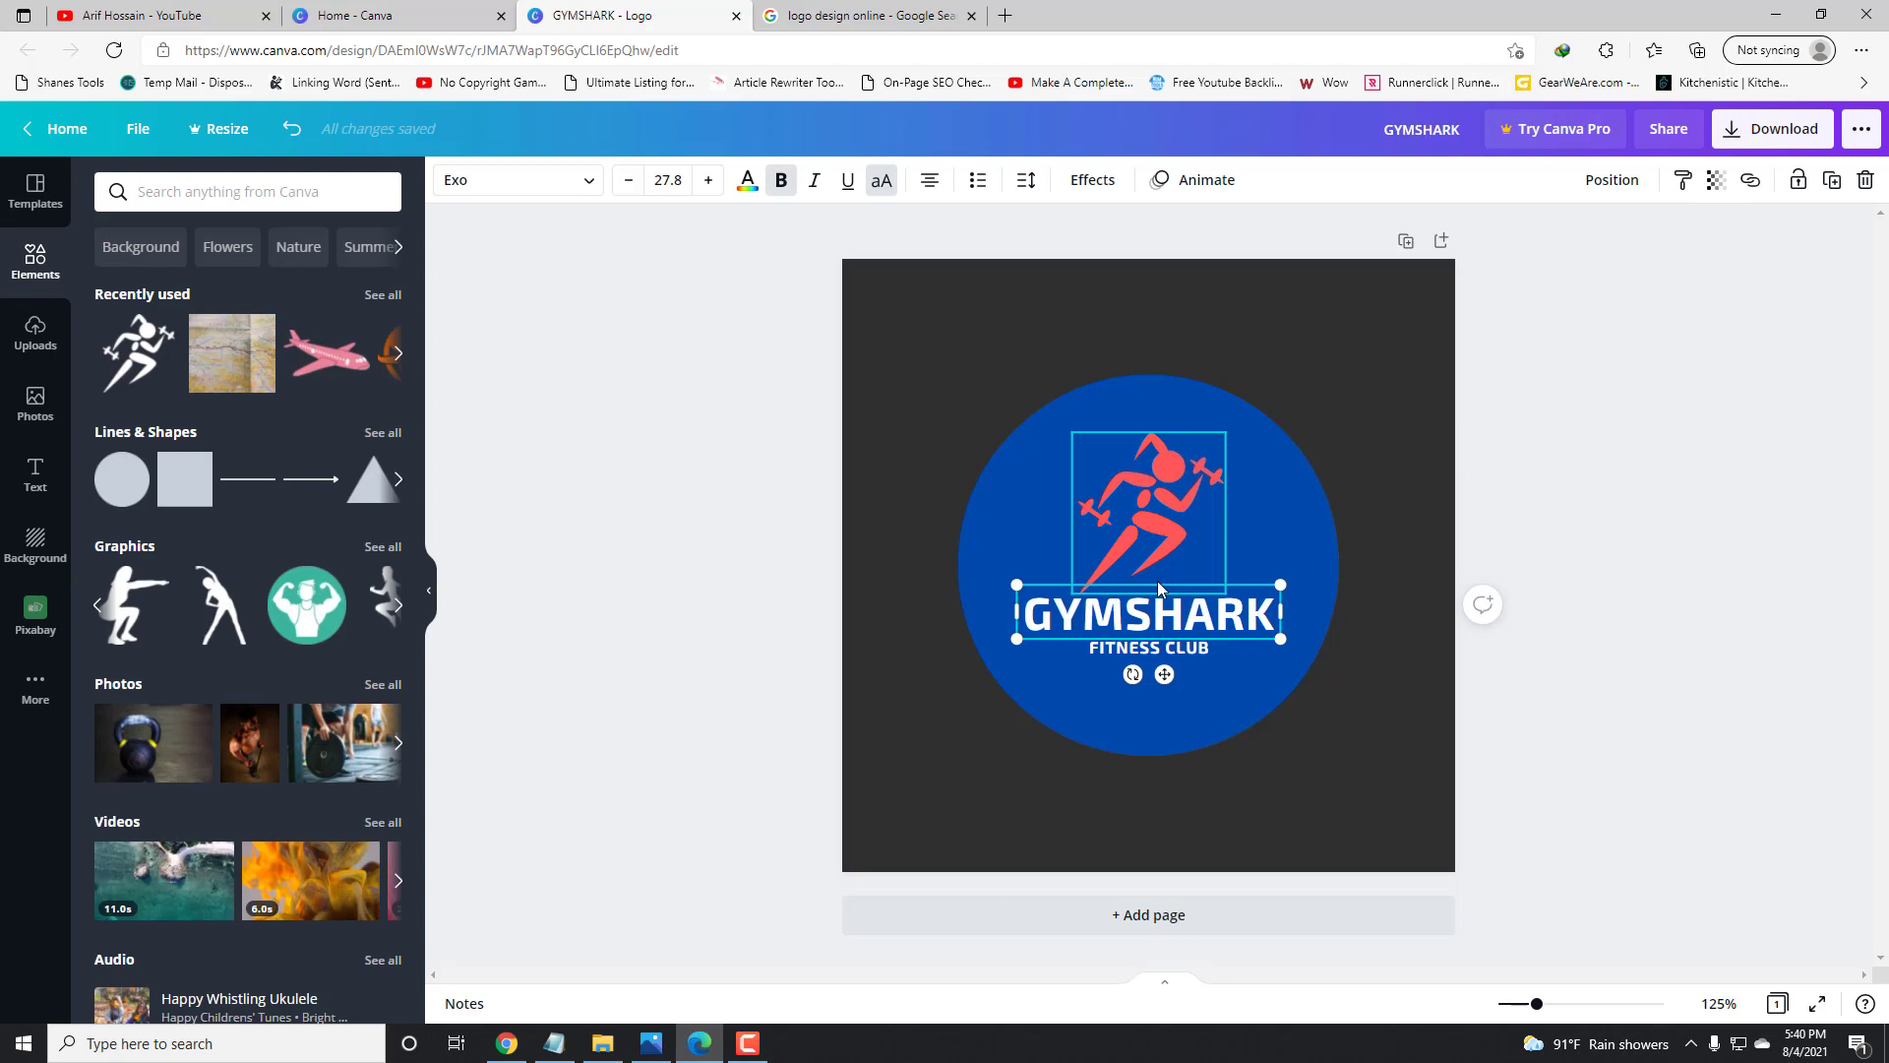
left_click(1514, 663)
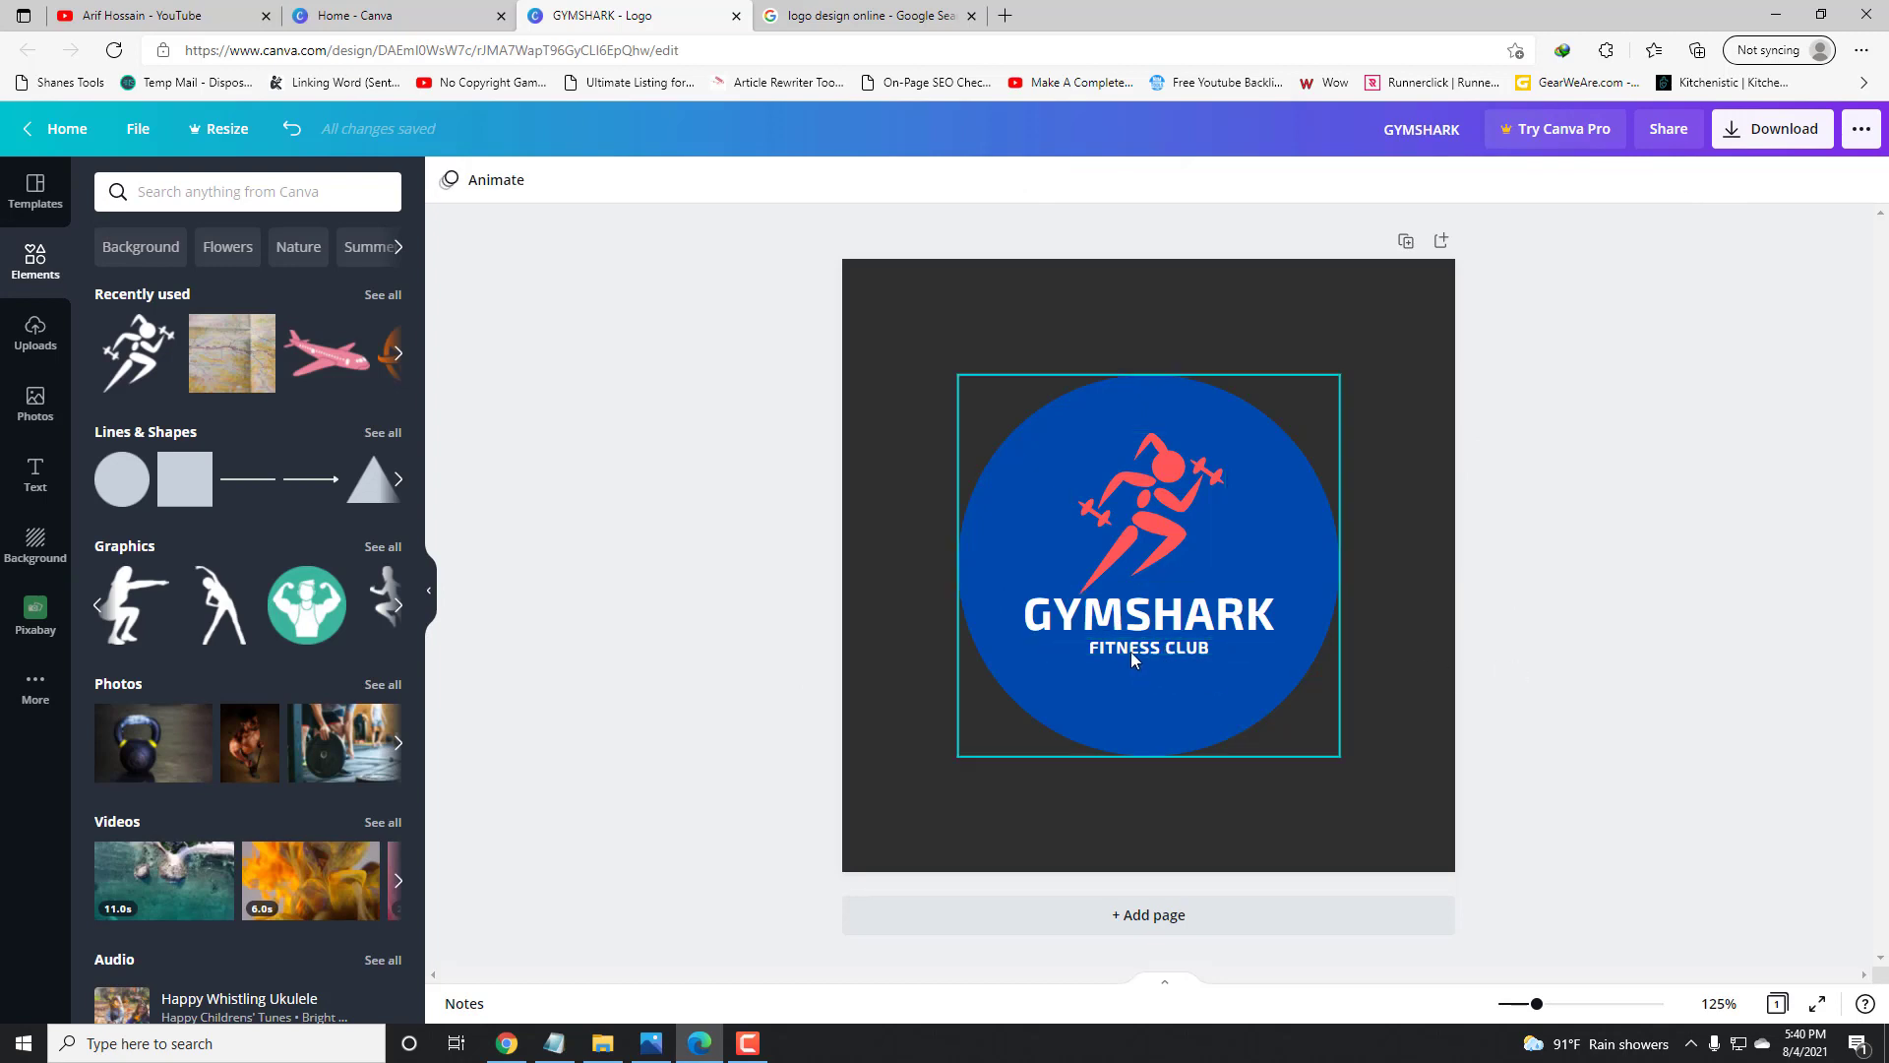
left_click(1132, 649)
left_click(1151, 632)
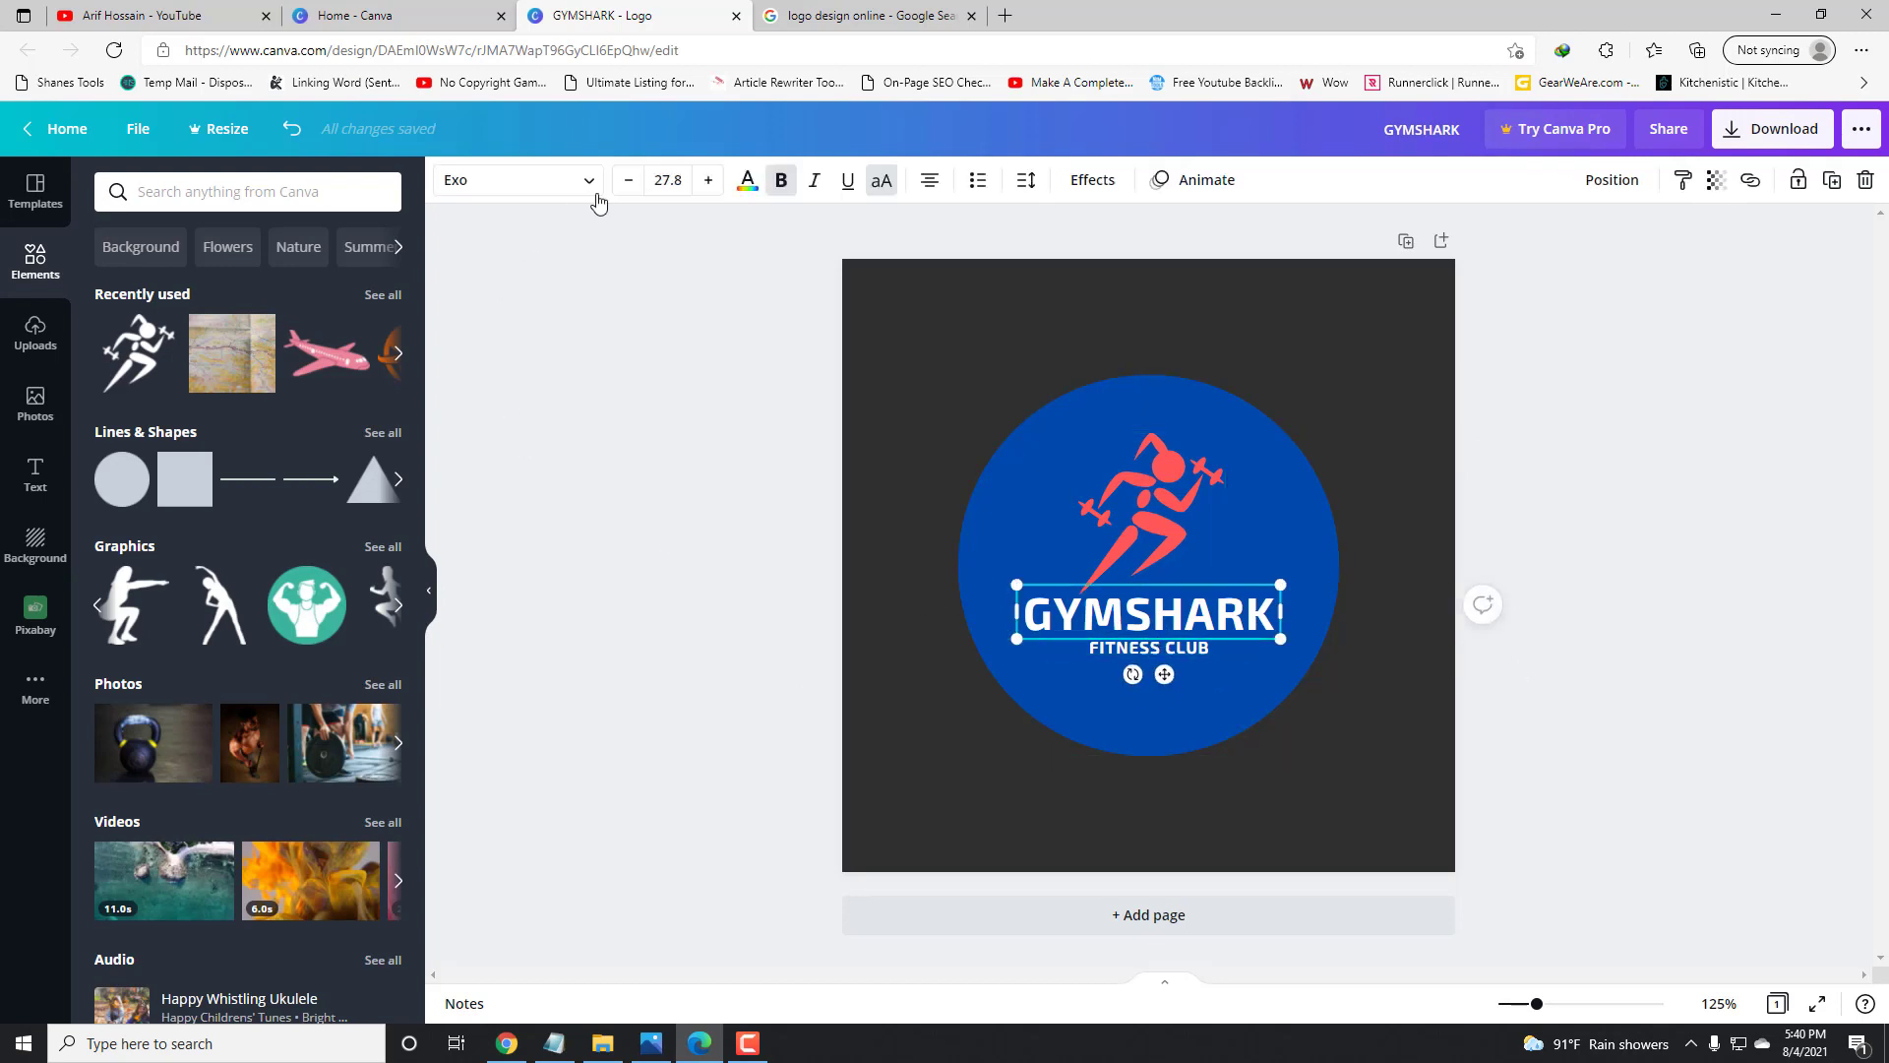
left_click(746, 185)
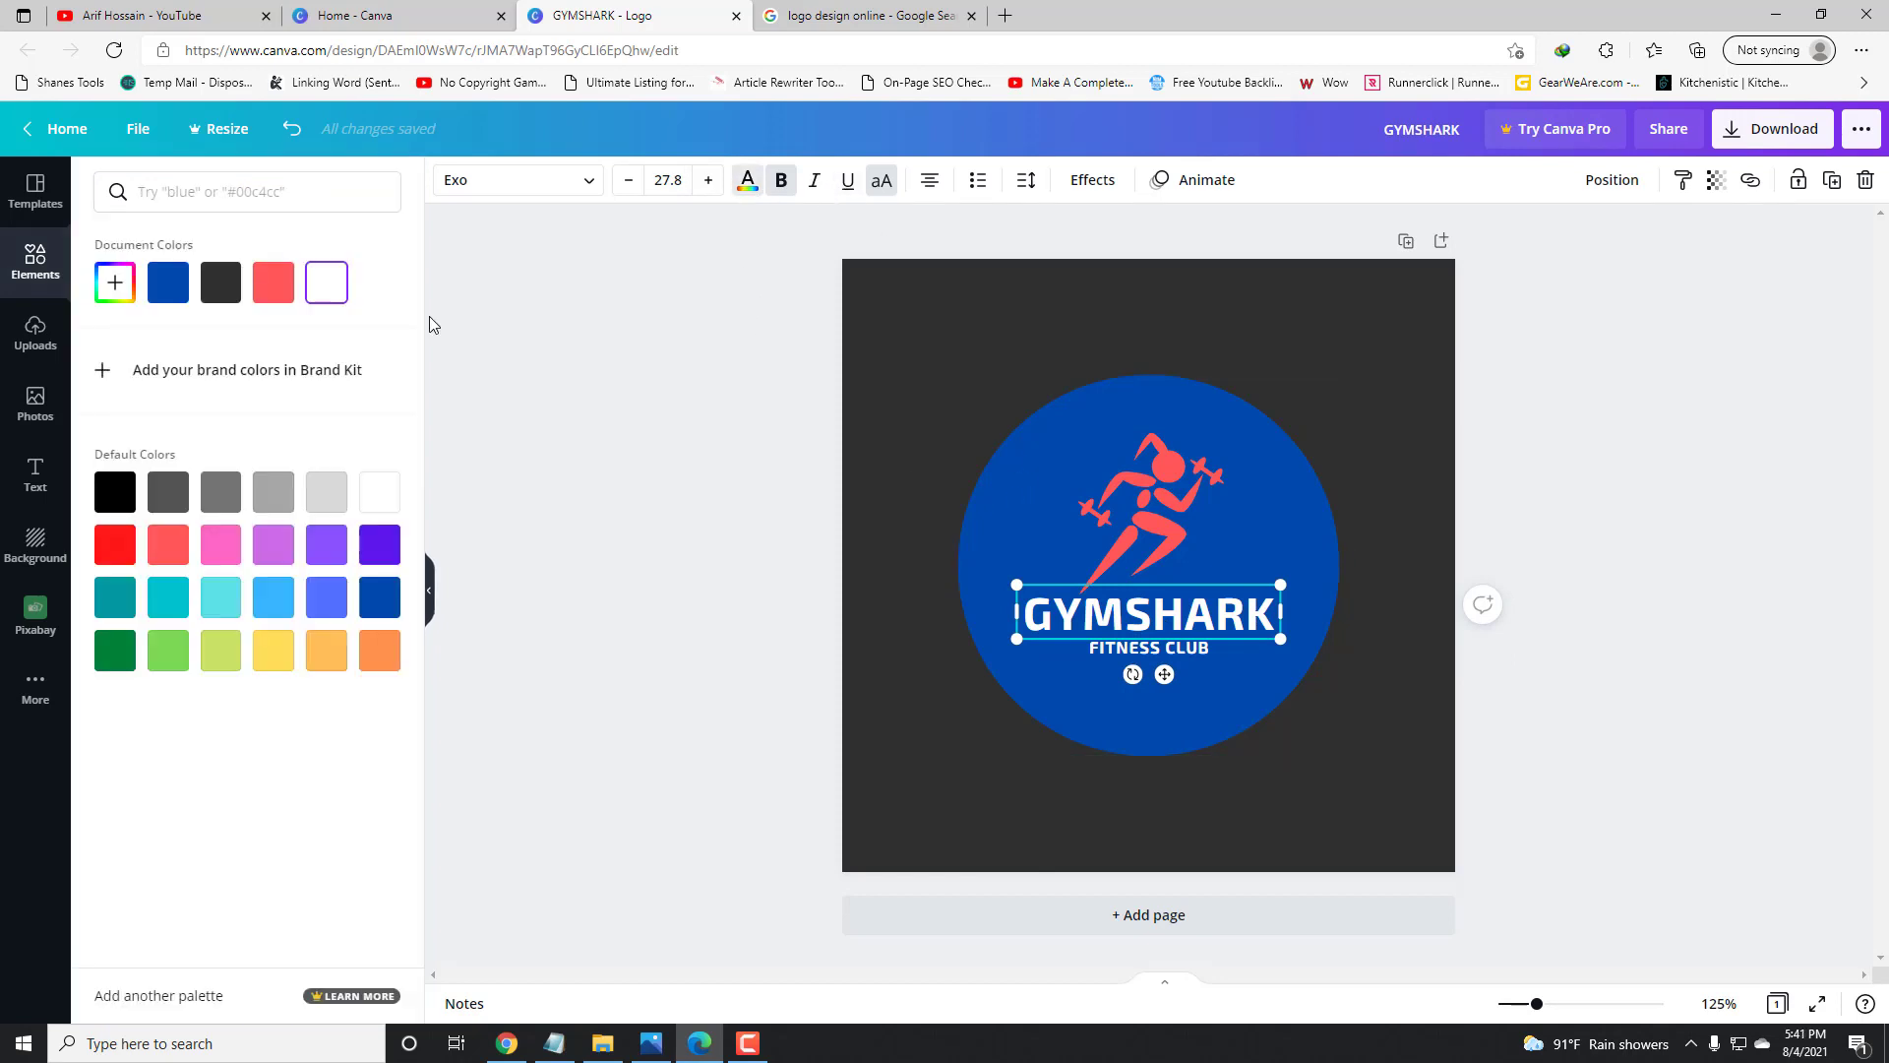
left_click(168, 544)
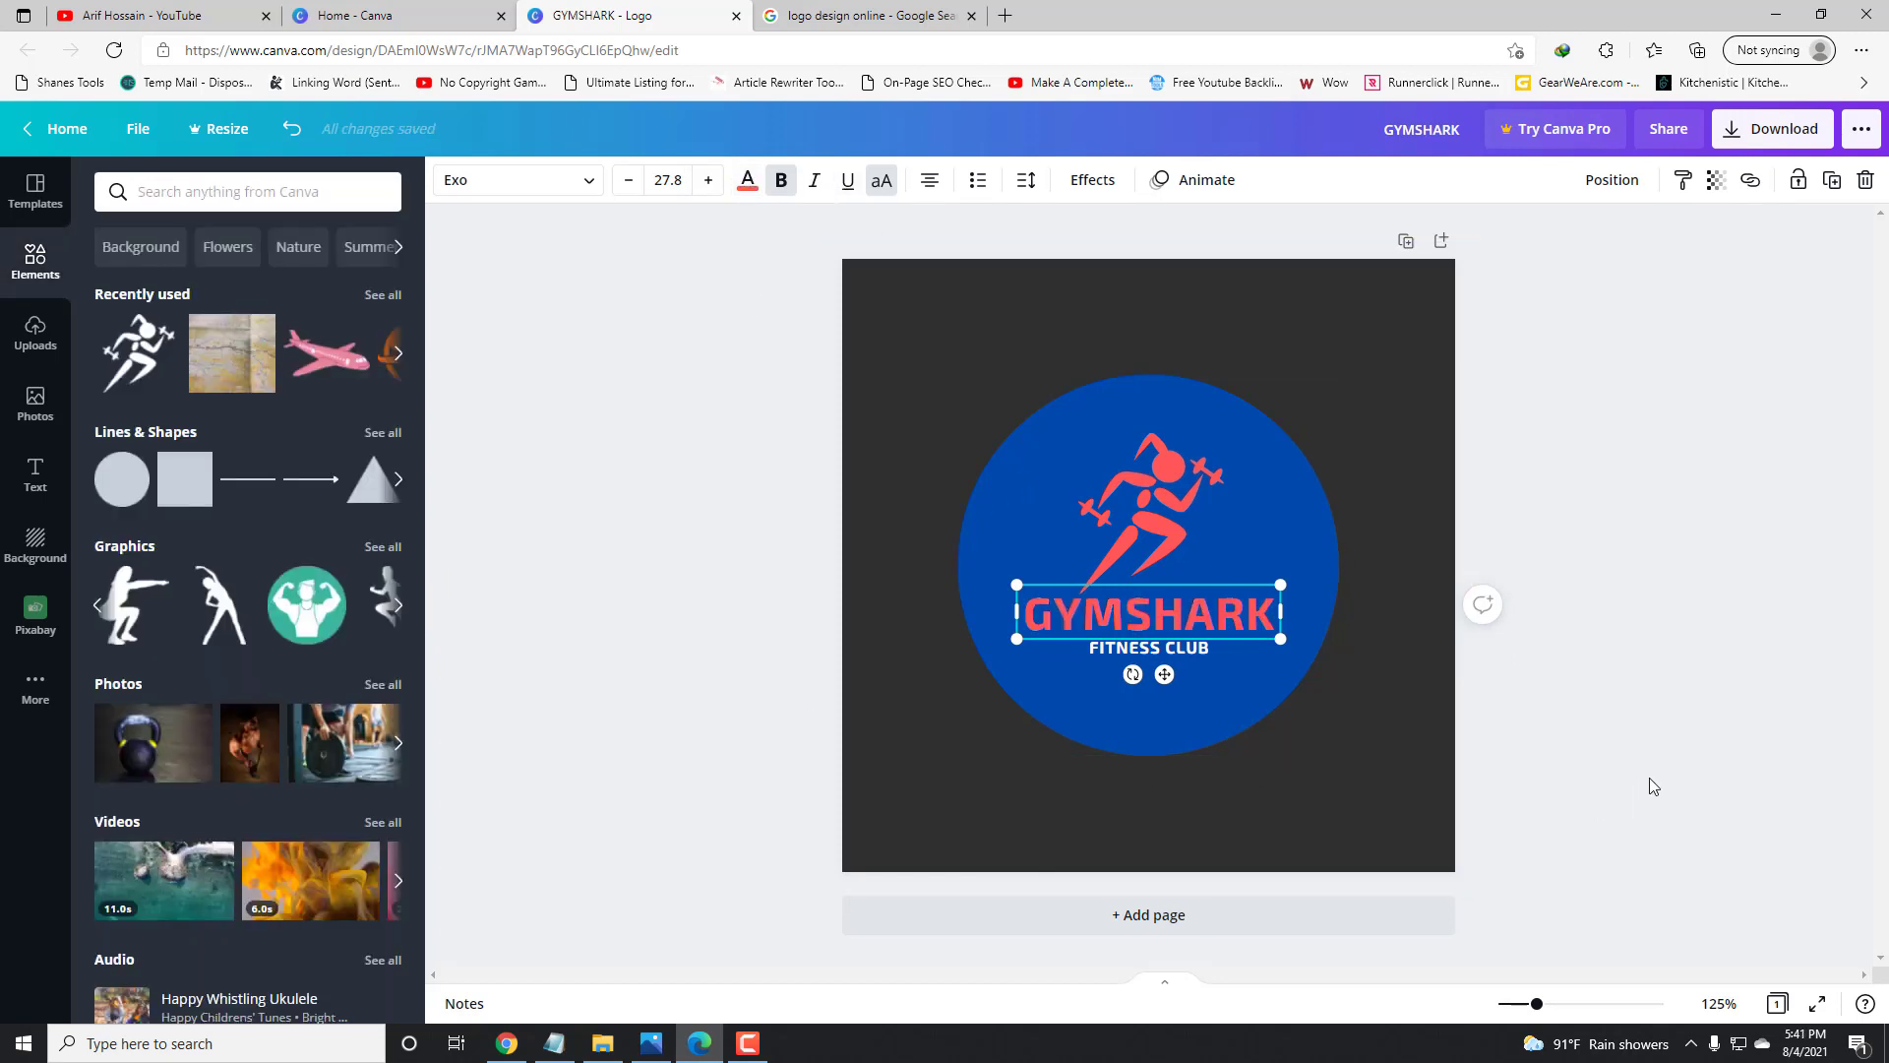
left_click(1653, 786)
Recolour the circle behind the logo black after trying yellow, light orange, orange and turquoise.
left_click(1290, 512)
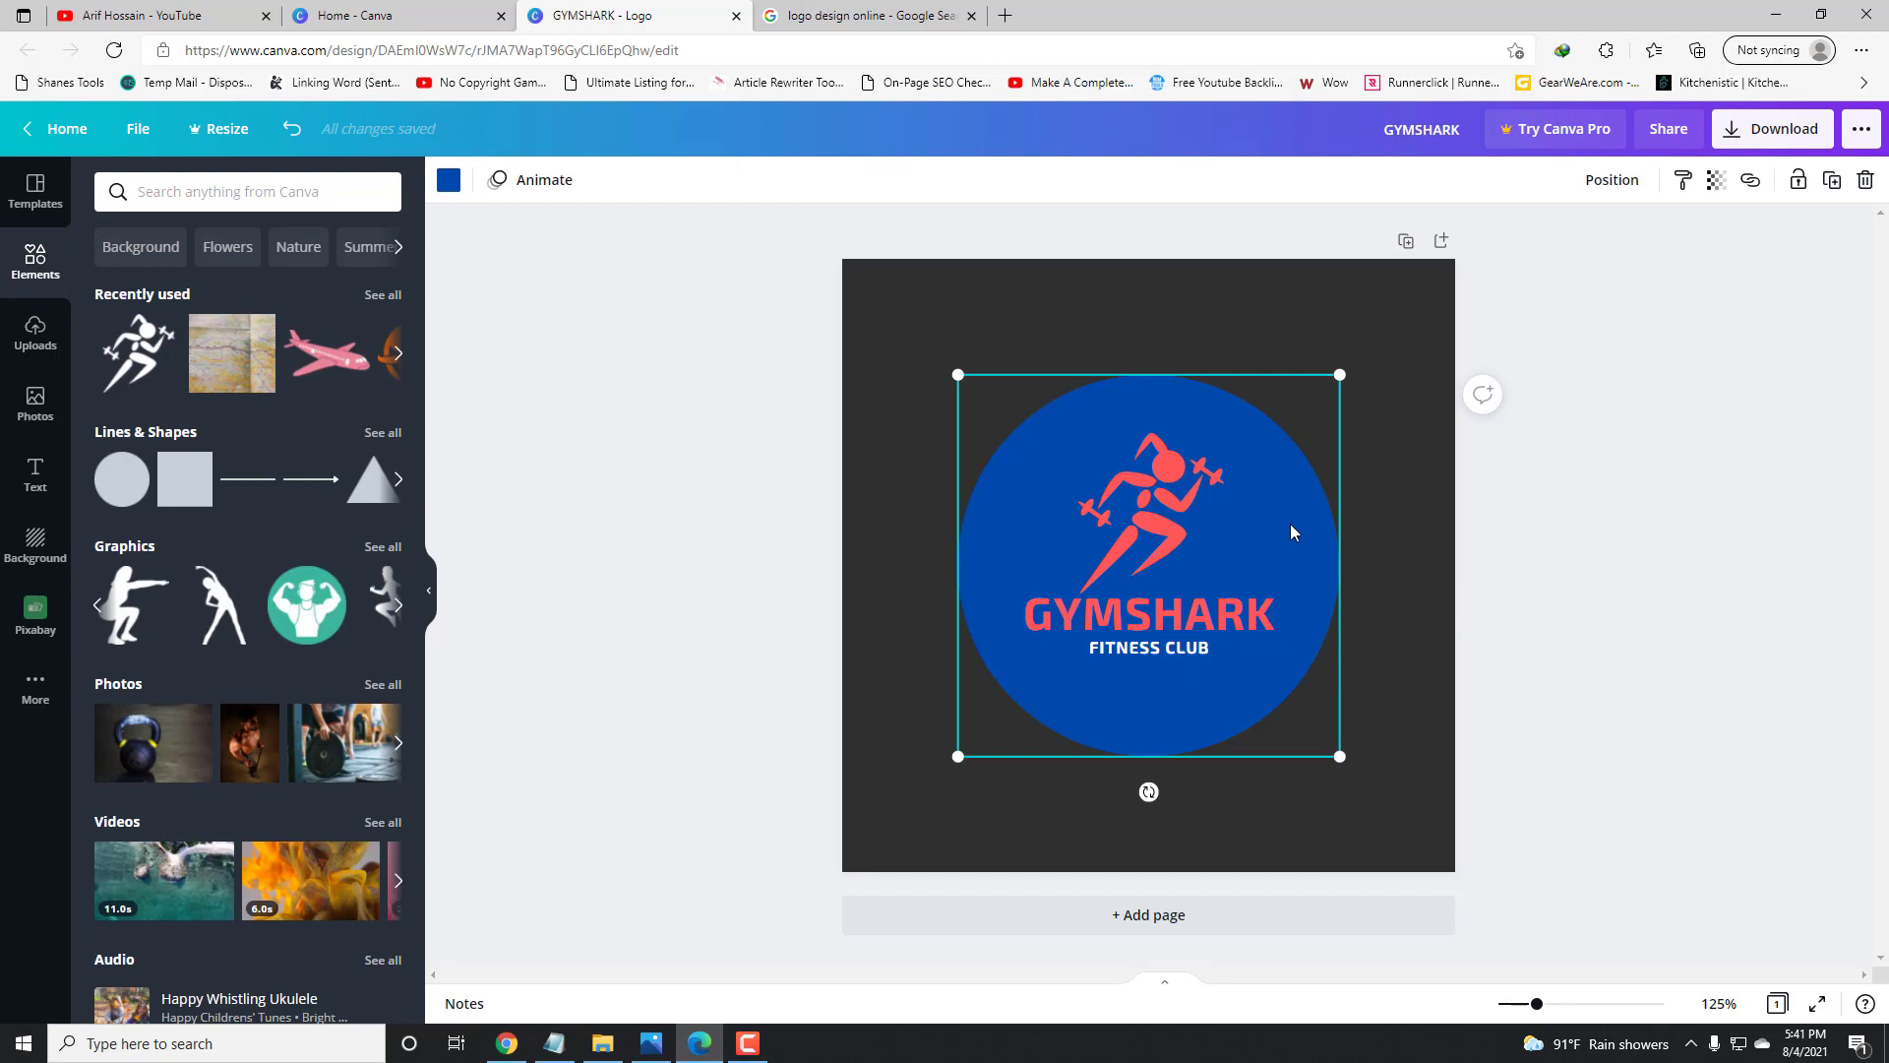
left_click(449, 180)
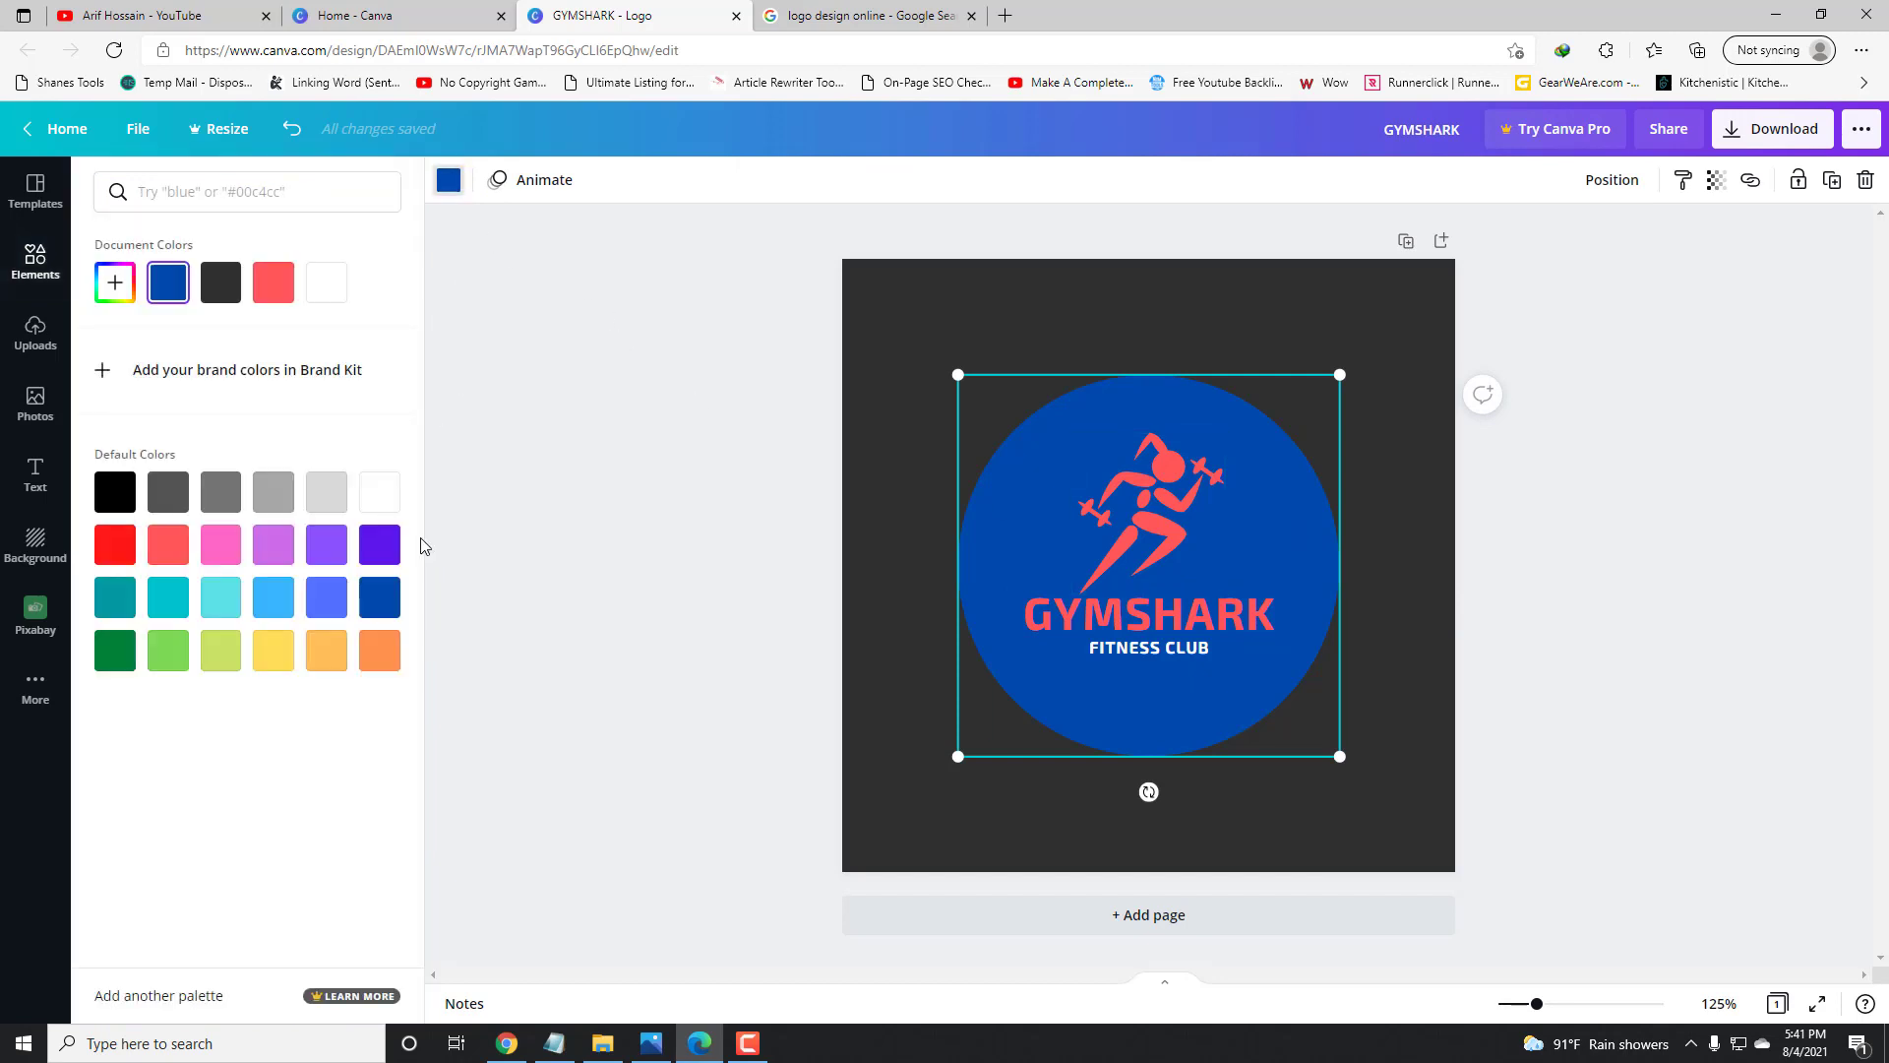
left_click(281, 652)
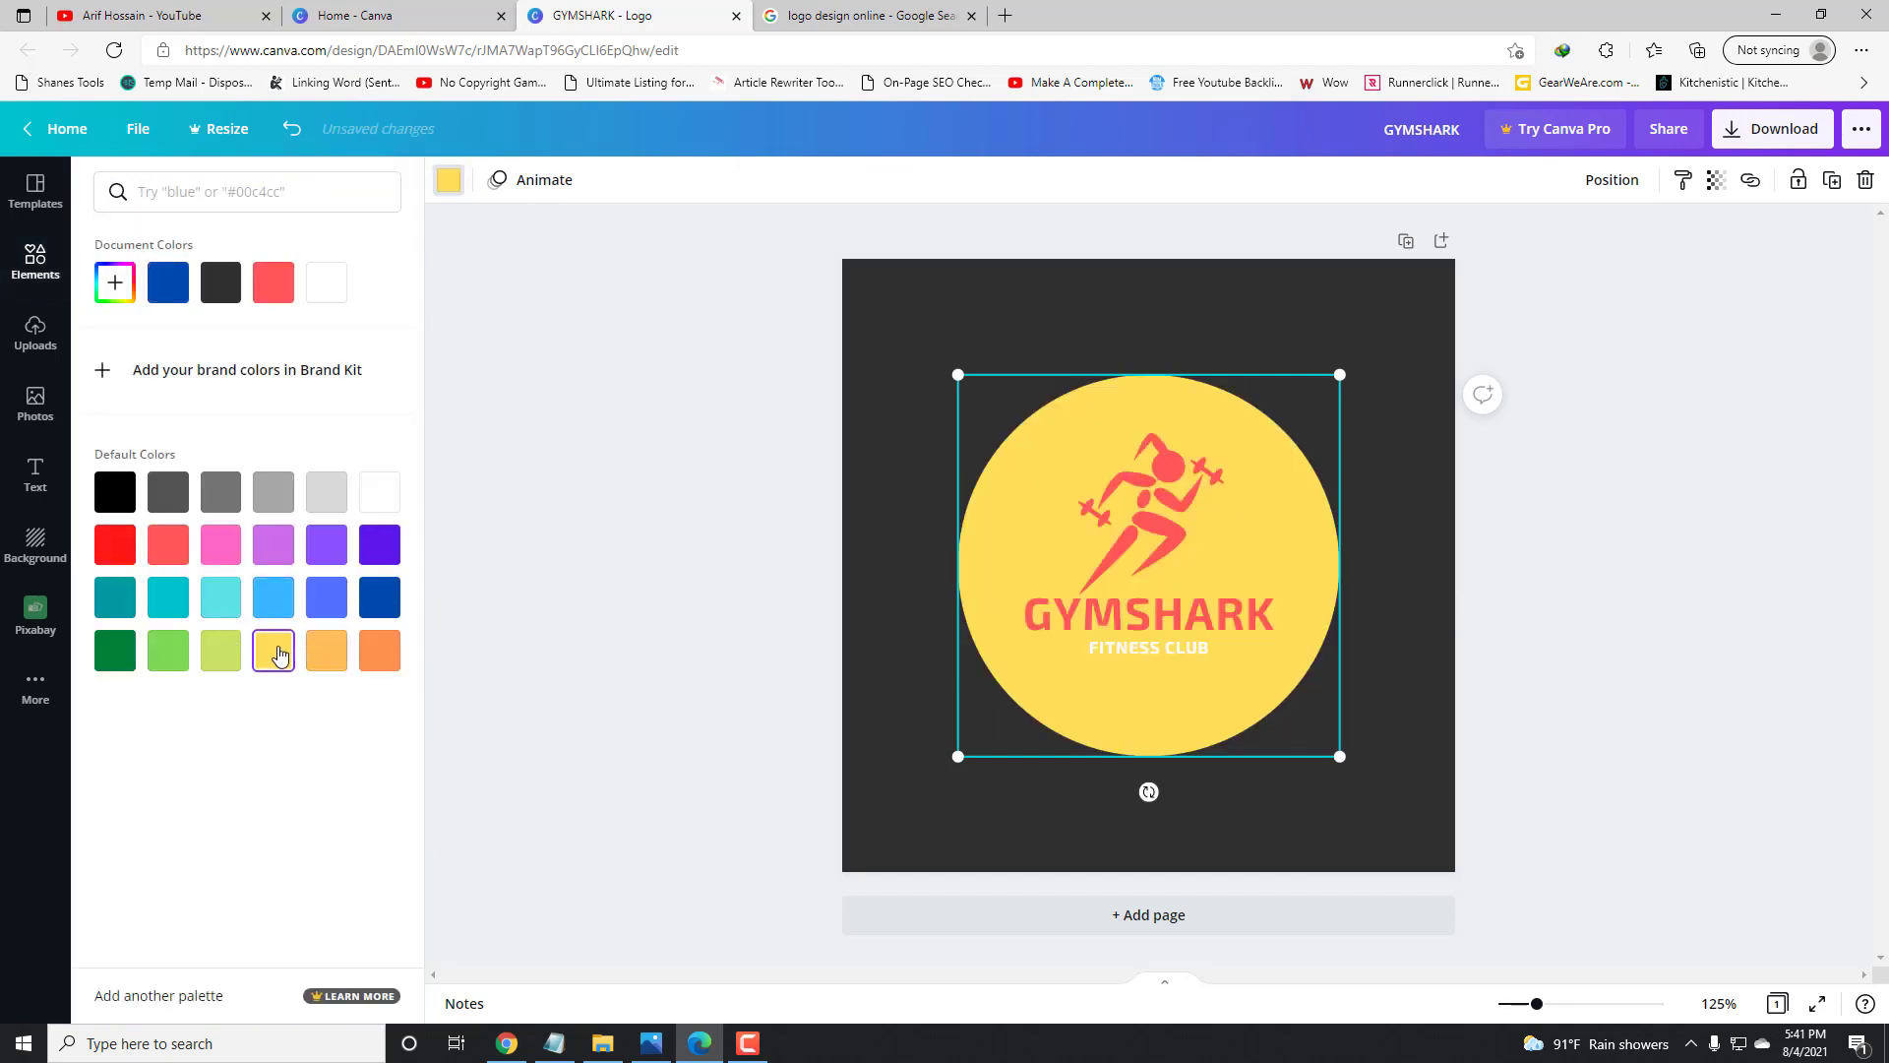
left_click(315, 657)
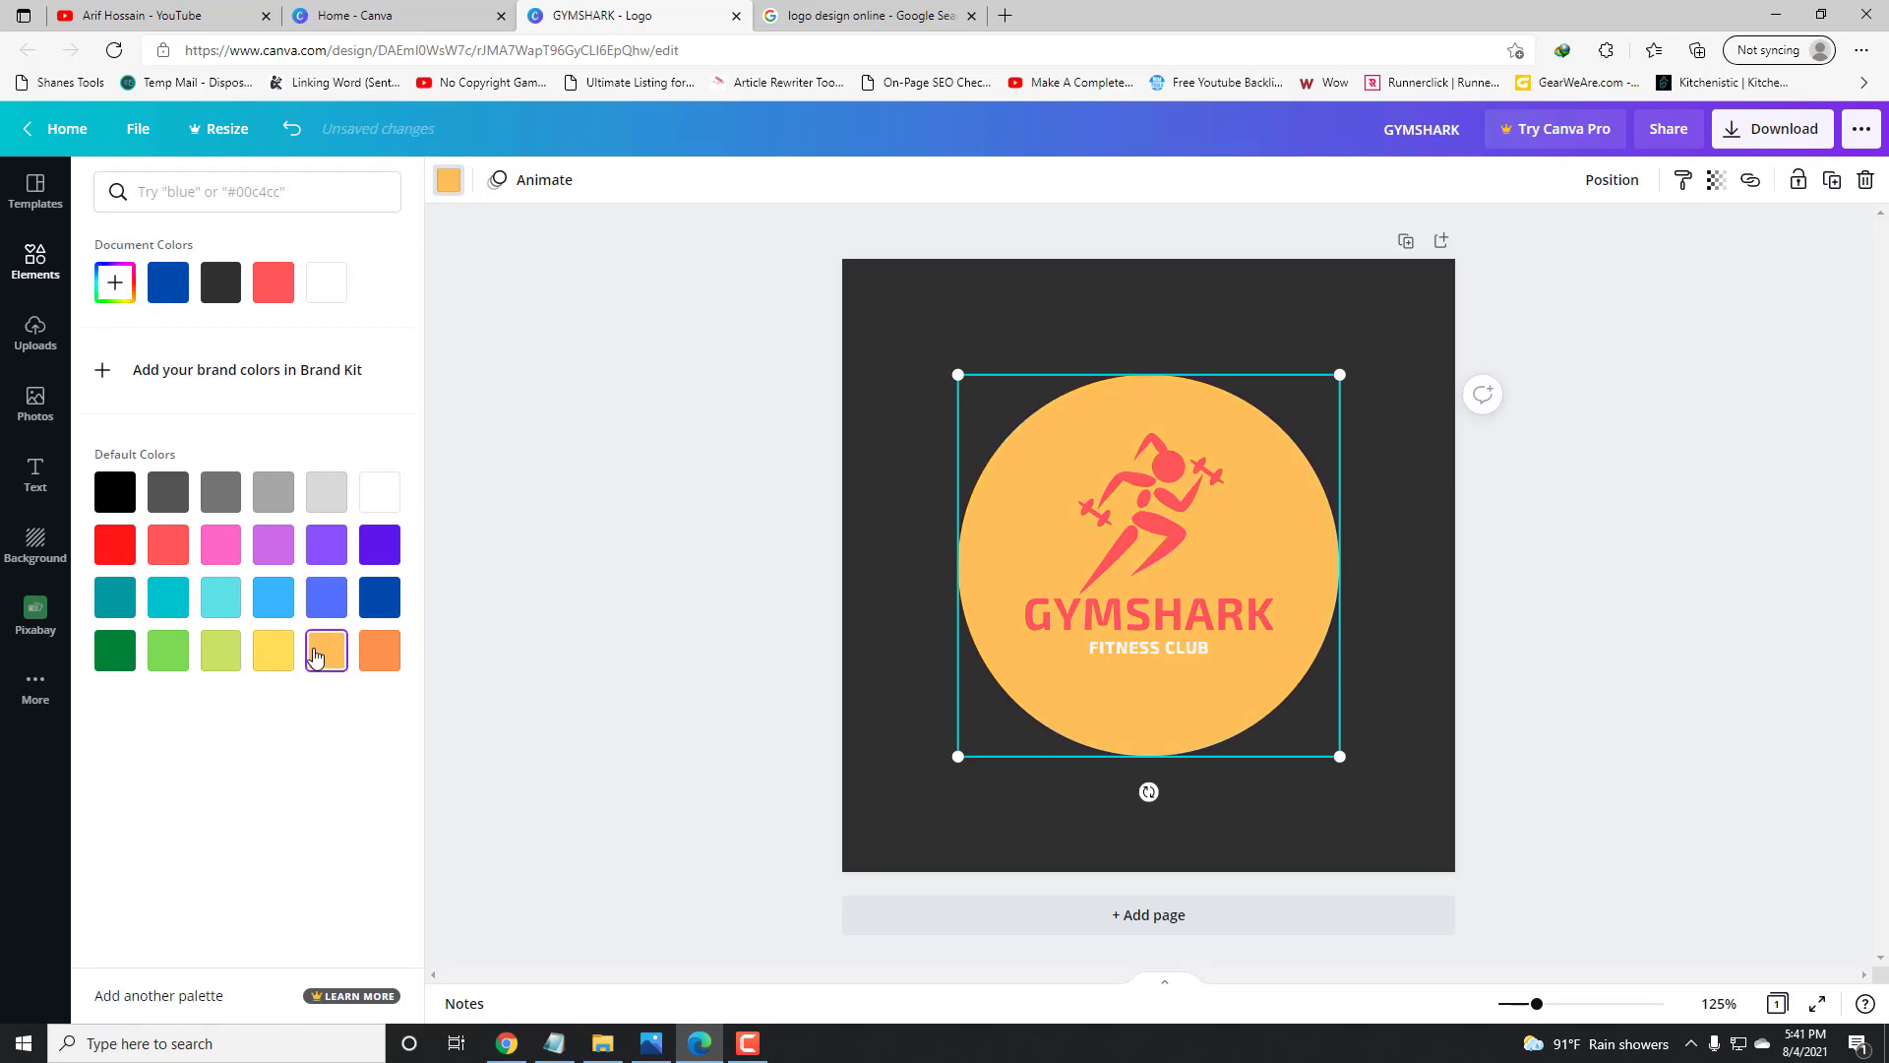
left_click(380, 650)
left_click(179, 611)
left_click(118, 498)
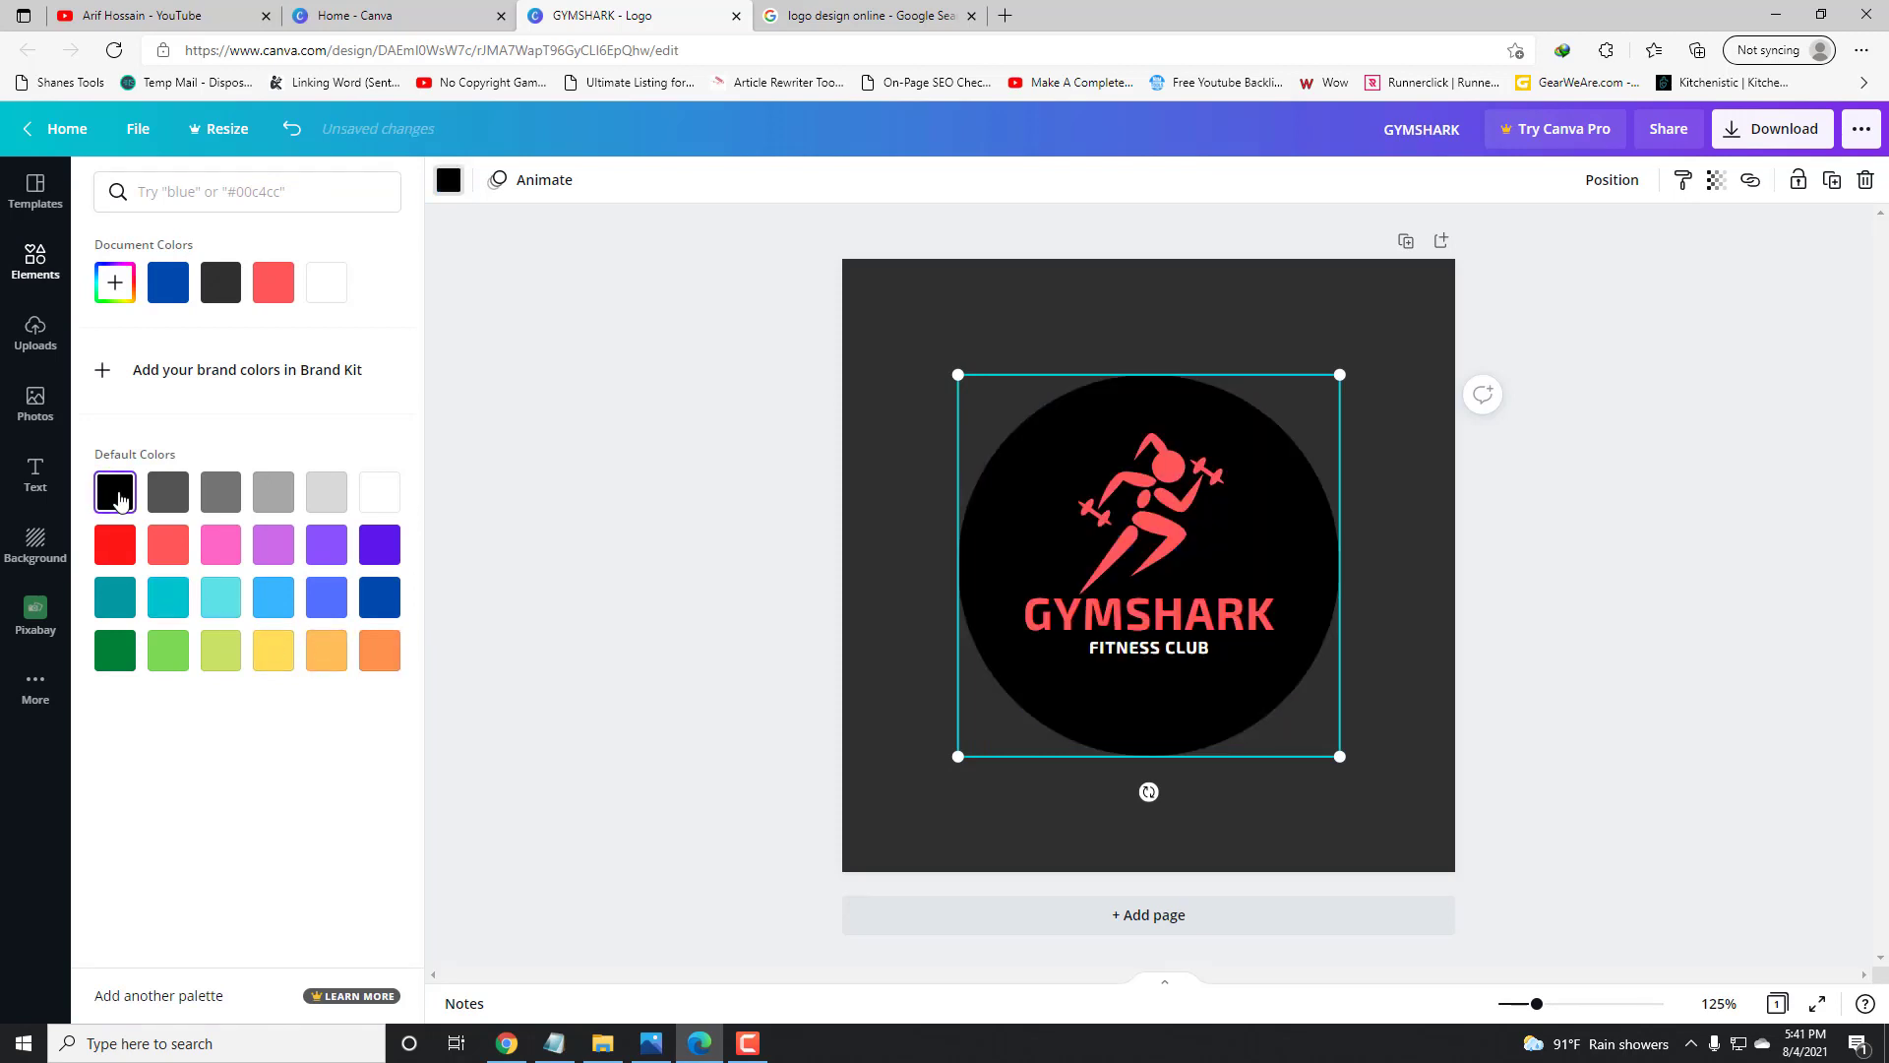
left_click(1621, 753)
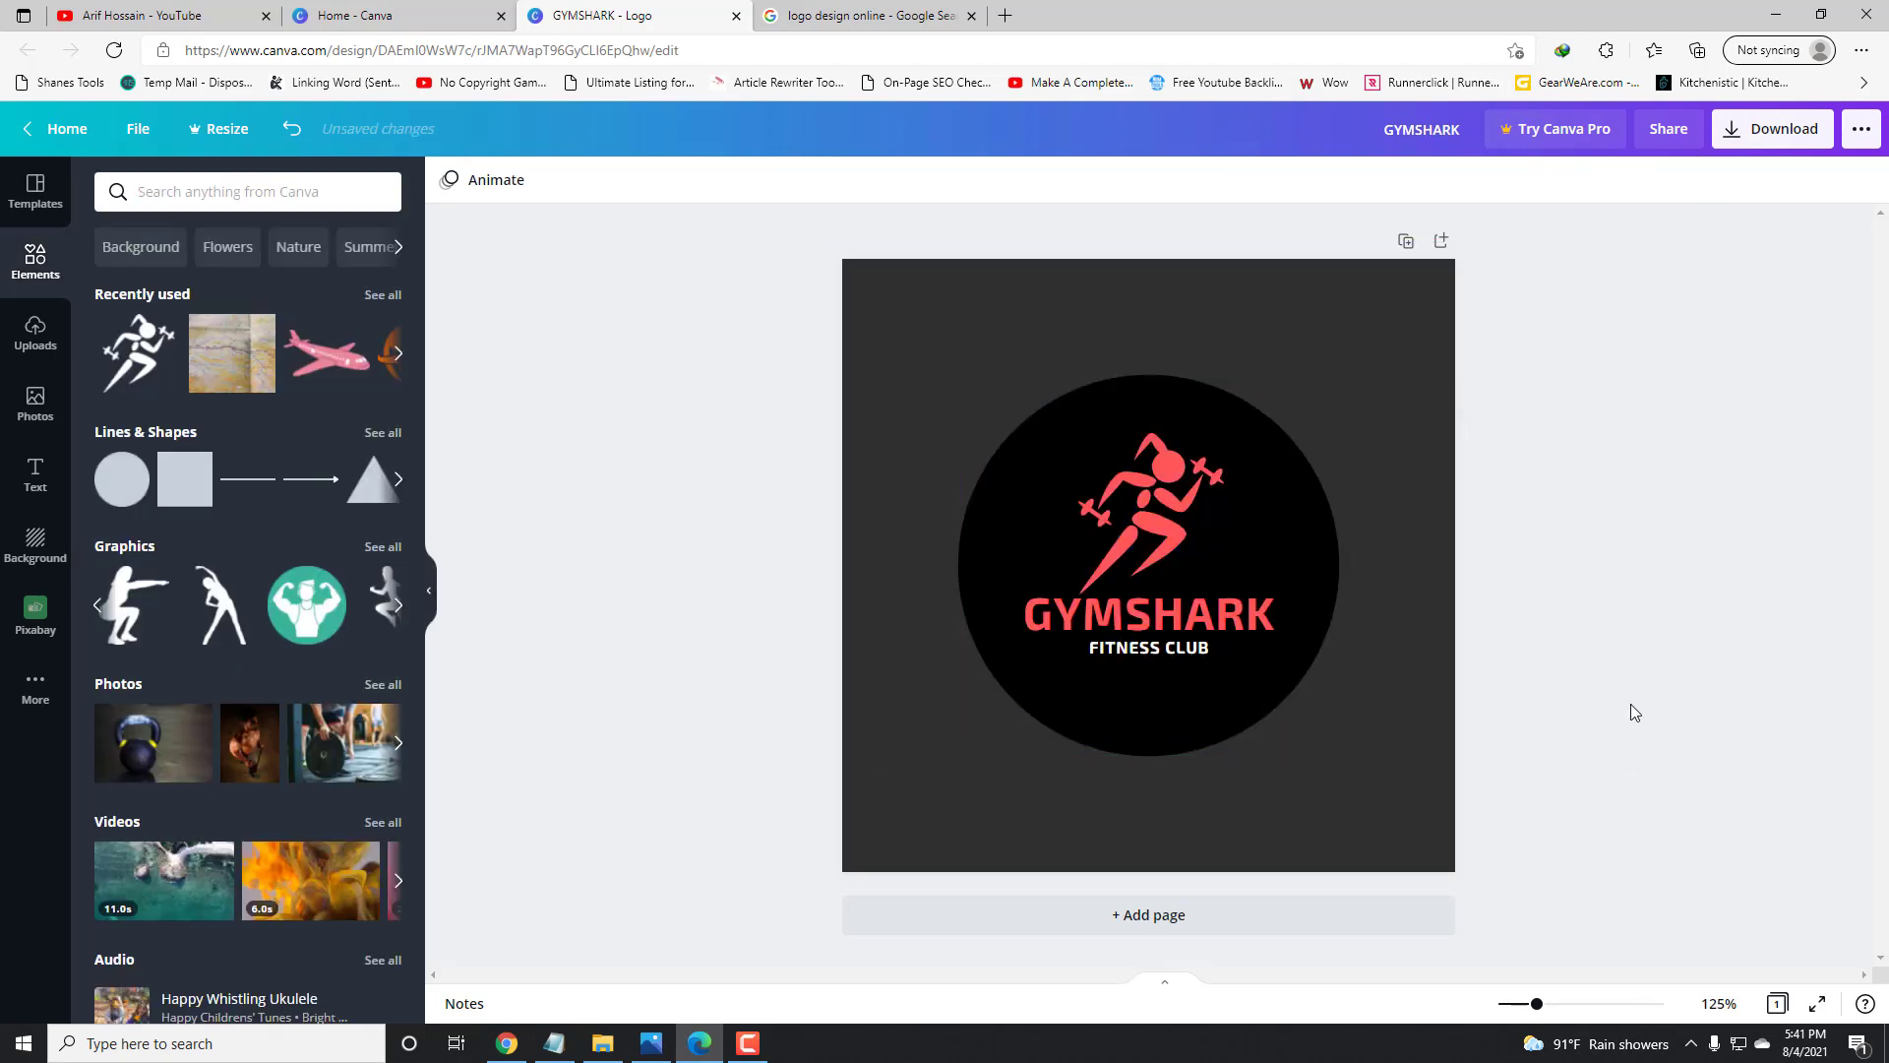